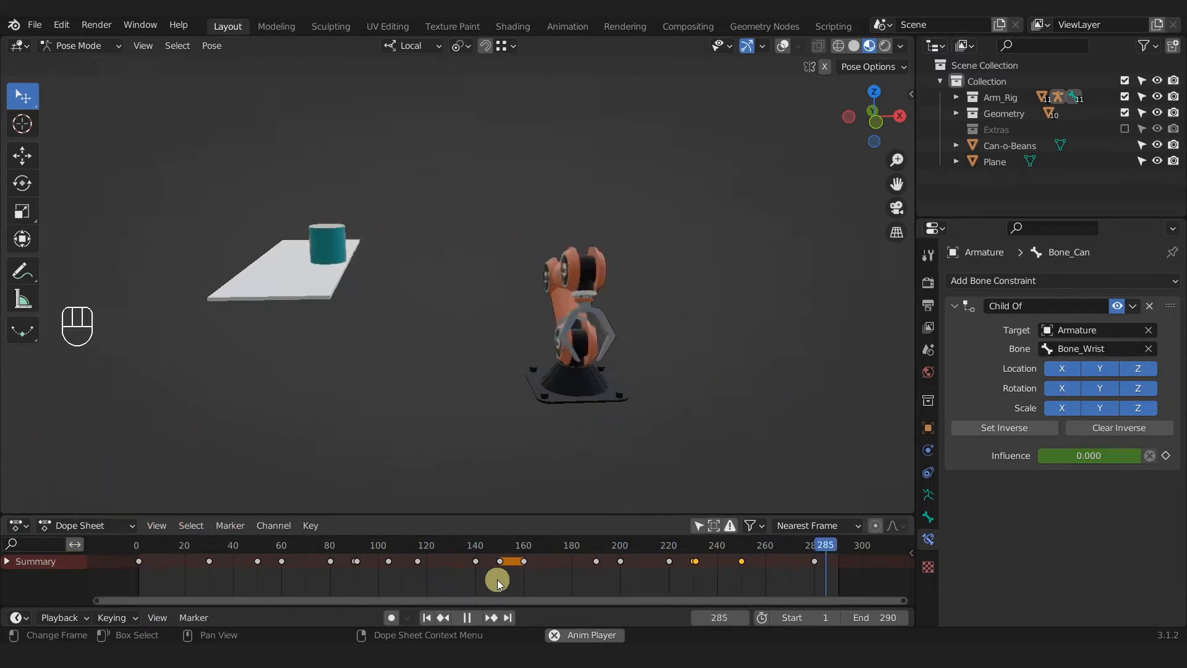
Move the claw control Bone_Claw-C to 0.22 m on its local Z at frame 50 and play the animation.
{"action": "key", "text": "g"}
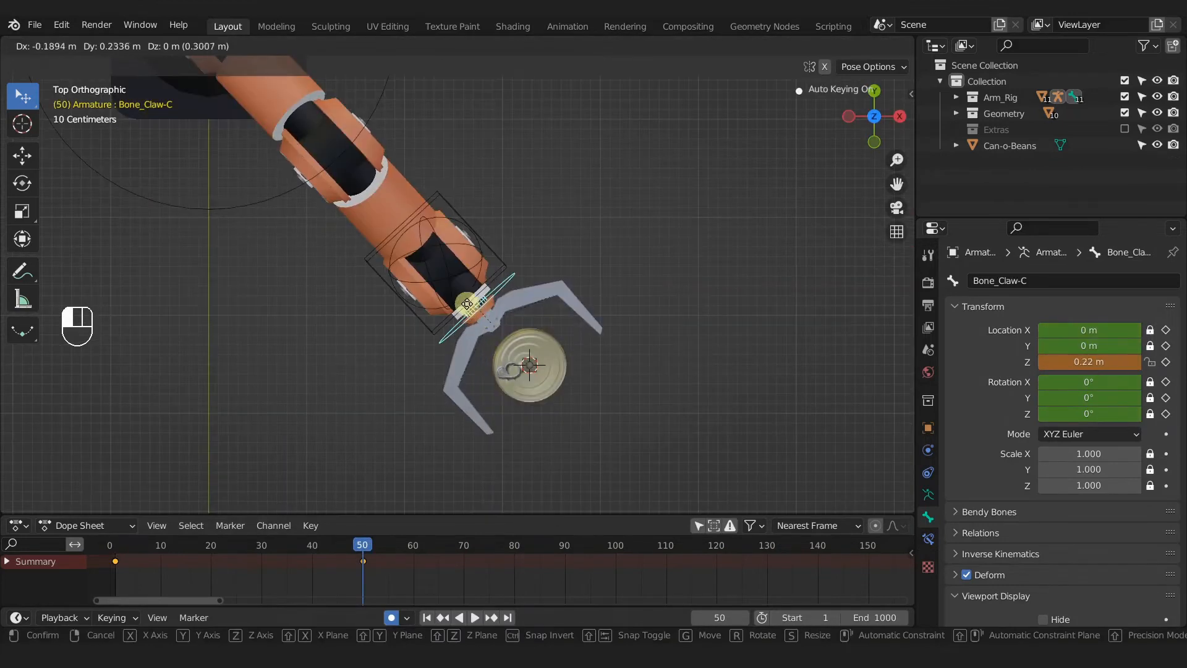
{"action": "left_click", "coordinate": [428, 333]}
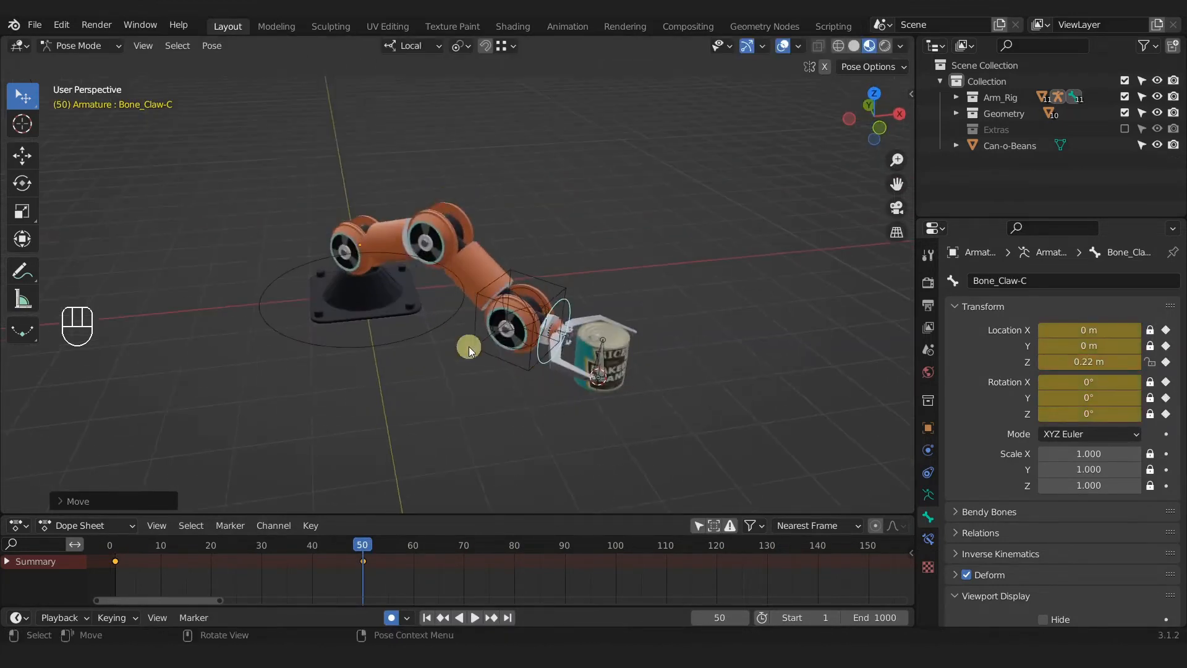
{"action": "left_click", "coordinate": [475, 617]}
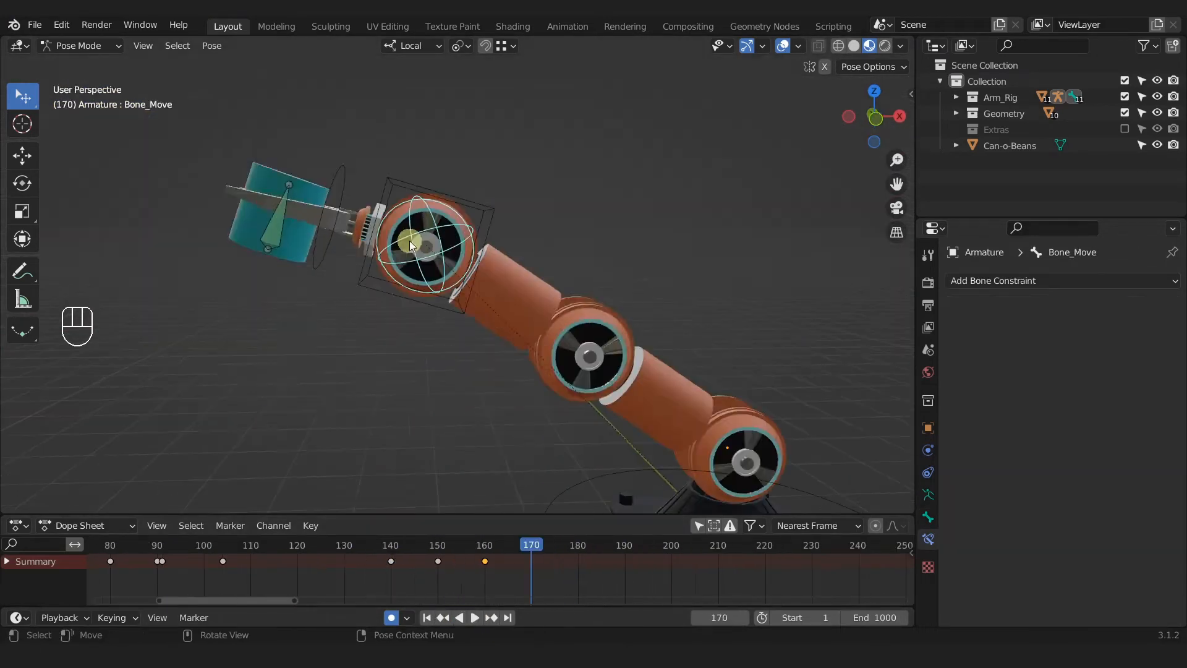
Raise and extend the arm holding the can by moving Bone_Move at frame 170.
{"action": "left_click_drag", "start_coordinate": [417, 251], "coordinate": [331, 198]}
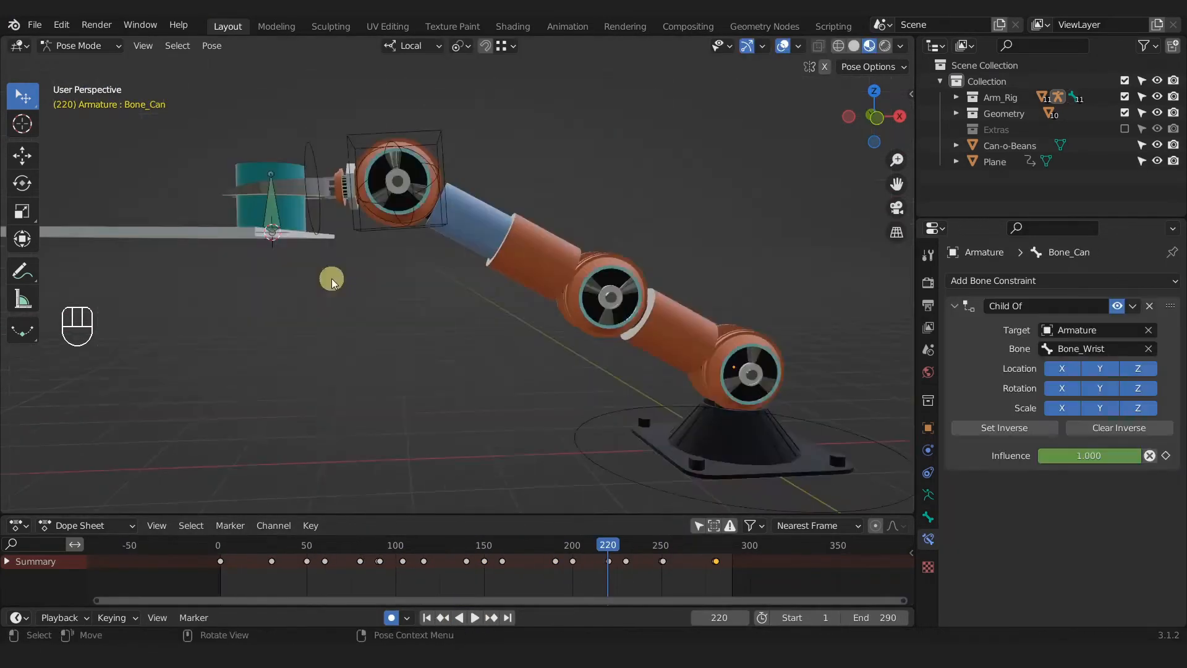
{"action": "middle_click_drag", "start_coordinate": [332, 275], "coordinate": [414, 327], "text": "shift"}
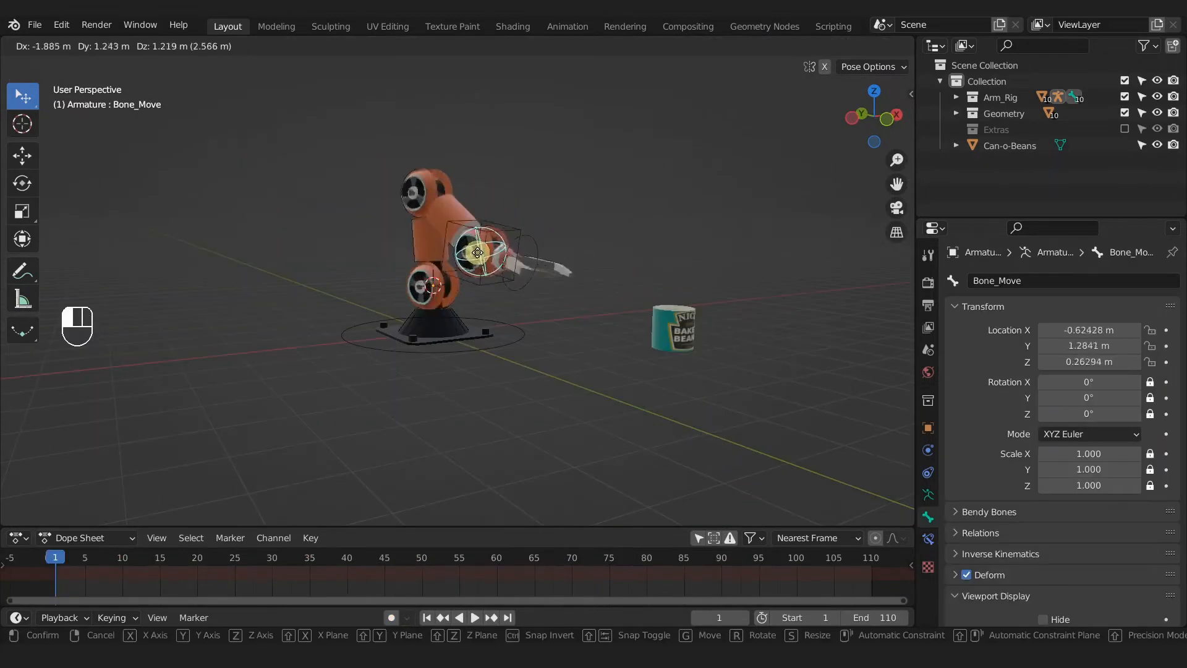
Test the arm rig at frame 1 by moving the Bone_Move control to different sides of the base.
{"action": "left_click_drag", "start_coordinate": [477, 265], "coordinate": [291, 284]}
{"action": "middle_click_drag", "start_coordinate": [291, 284], "coordinate": [516, 375]}
{"action": "mouse_move", "coordinate": [525, 280]}
{"action": "left_mouse_down"}
{"action": "mouse_move", "coordinate": [482, 266]}
{"action": "mouse_move", "coordinate": [523, 258]}
{"action": "left_mouse_up"}
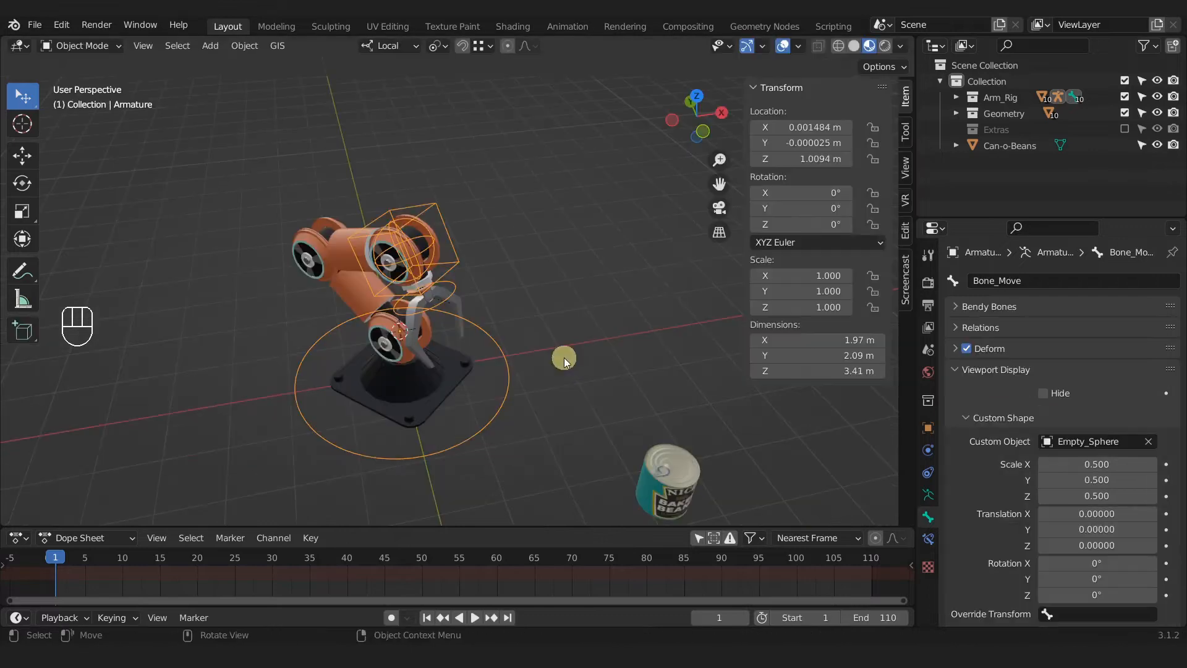
Undo the last change and set the armature's Z rotation to 0°.
{"action": "key", "text": "ctrl+z"}
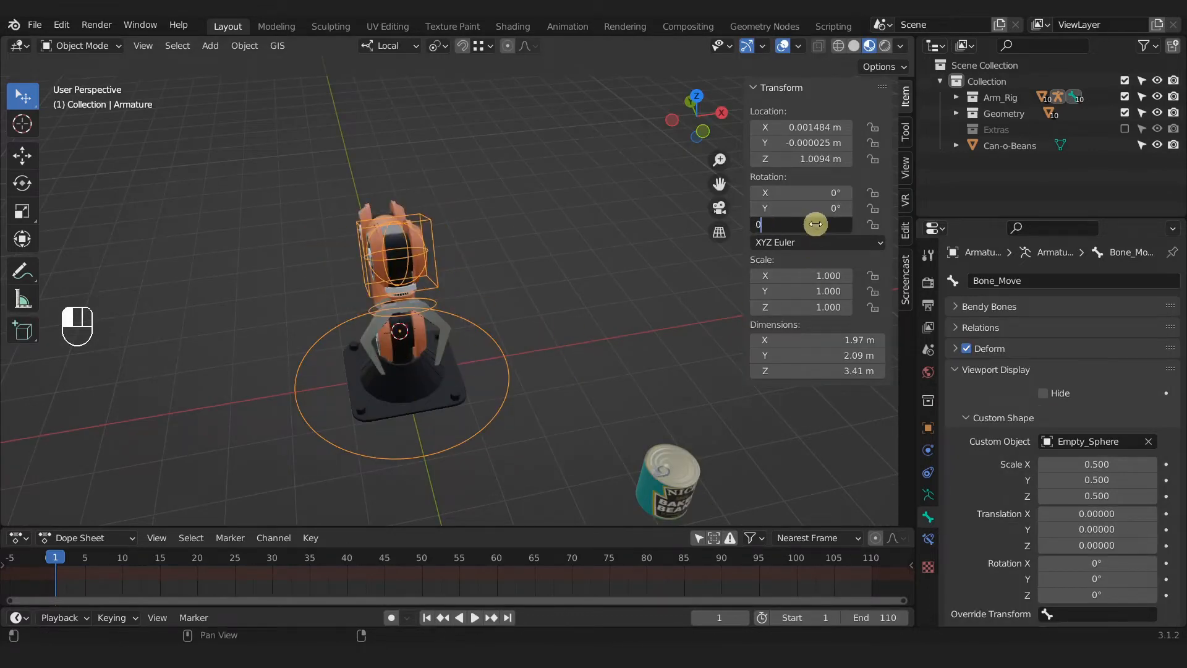
{"action": "key", "text": "Return"}
{"action": "middle_click_drag", "start_coordinate": [477, 342], "coordinate": [434, 385]}
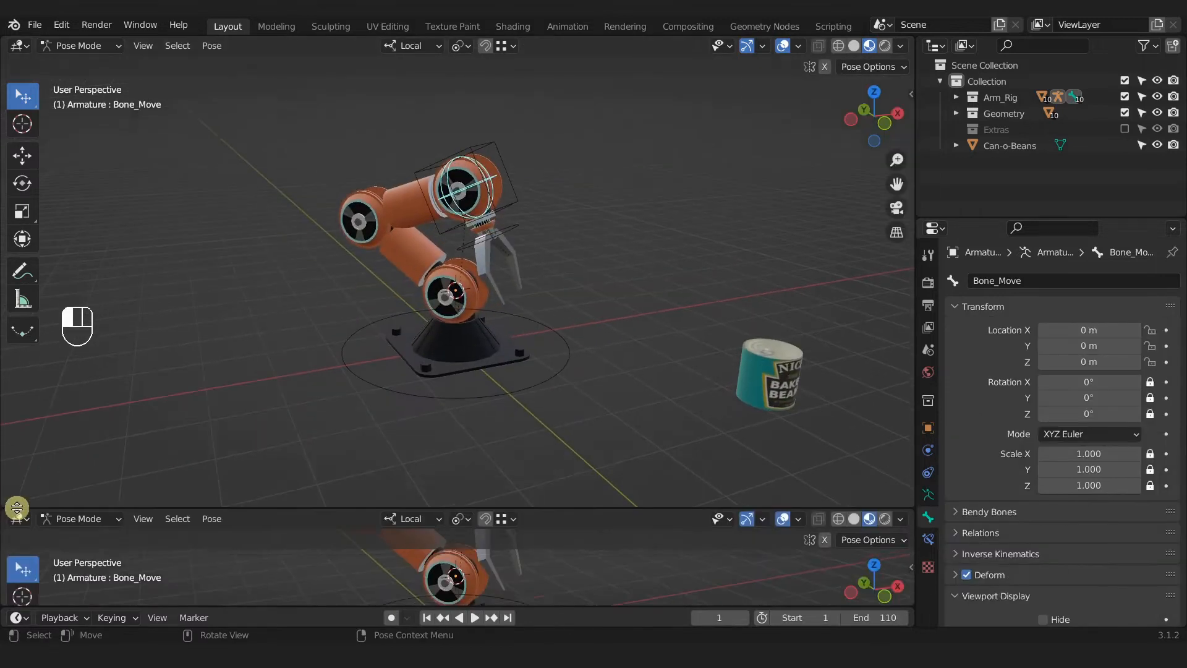
Split a new editor area off below the 3D viewport and make it a Dope Sheet.
{"action": "left_click", "coordinate": [21, 476]}
{"action": "left_click", "coordinate": [230, 319]}
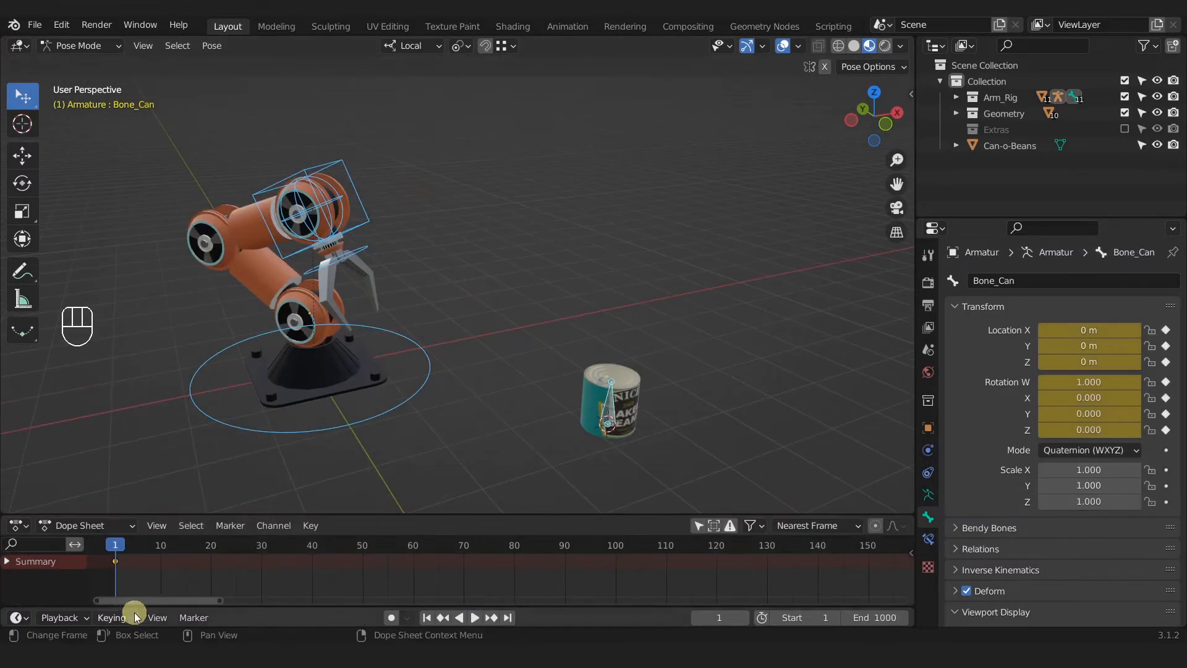
Adjust the keying settings, enable auto keying and move Bone_Move toward the can at frame 50.
{"action": "left_click", "coordinate": [128, 618]}
{"action": "left_click", "coordinate": [124, 531]}
{"action": "left_click", "coordinate": [391, 617]}
{"action": "left_click", "coordinate": [407, 617]}
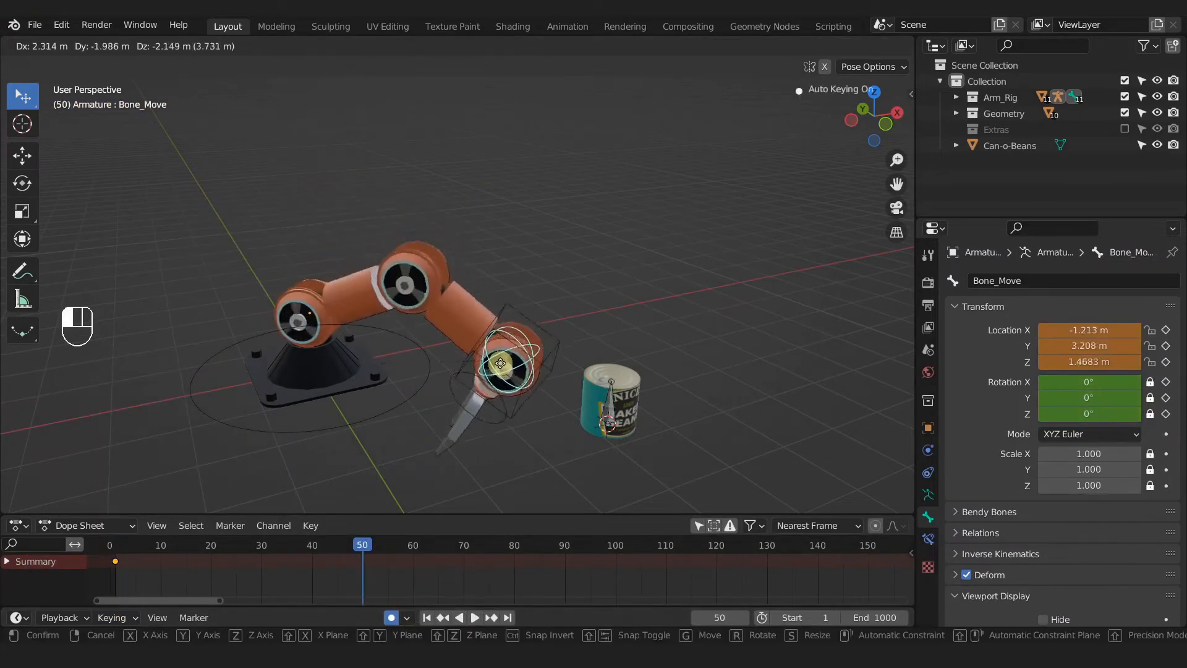
{"action": "left_click", "coordinate": [657, 330]}
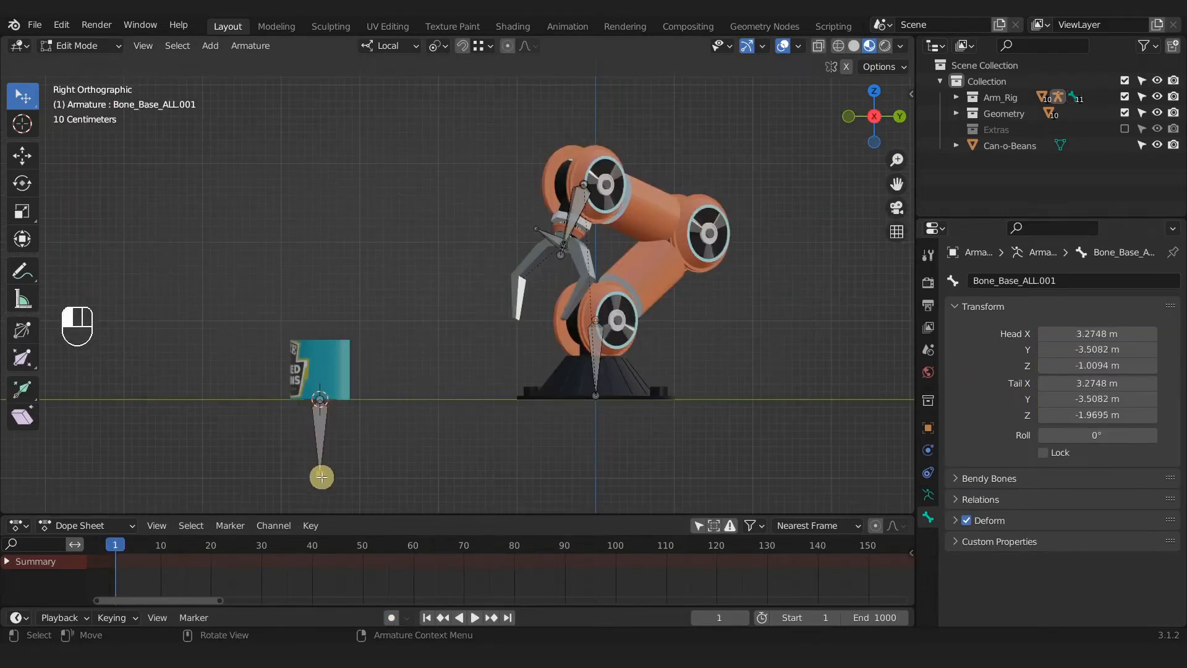
Move Bone_Base_ALL.001 along Z at the can and clear its Empty_Circle custom shape.
{"action": "key", "text": "g"}
{"action": "key", "text": "z"}
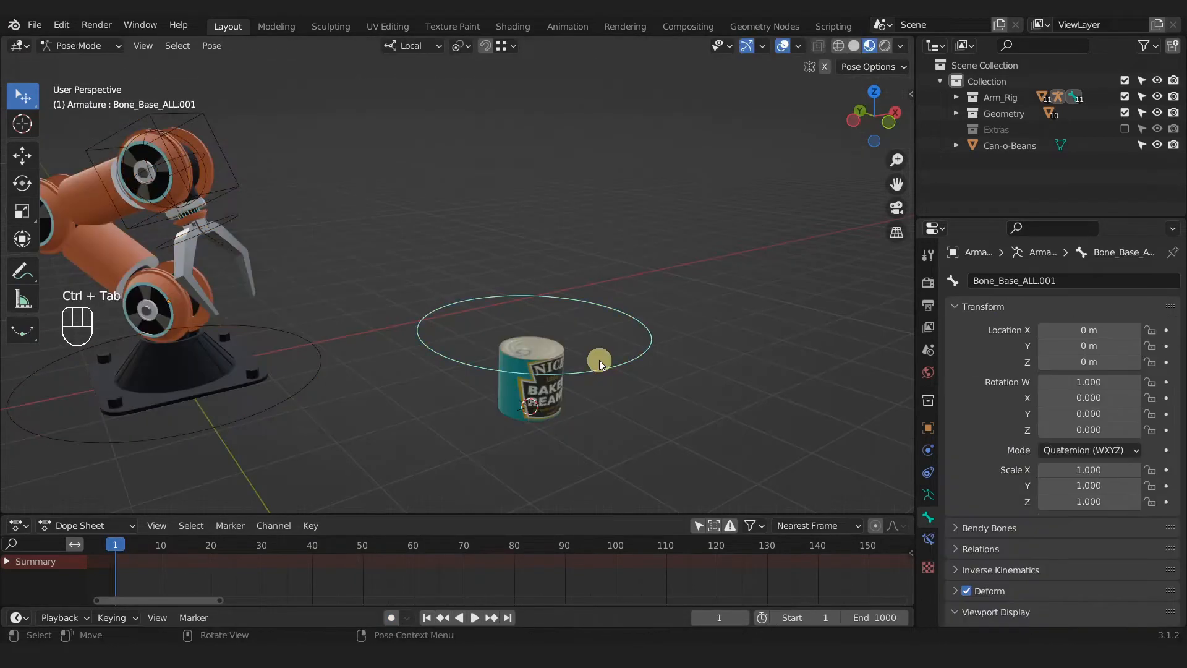
{"action": "key", "text": "g"}
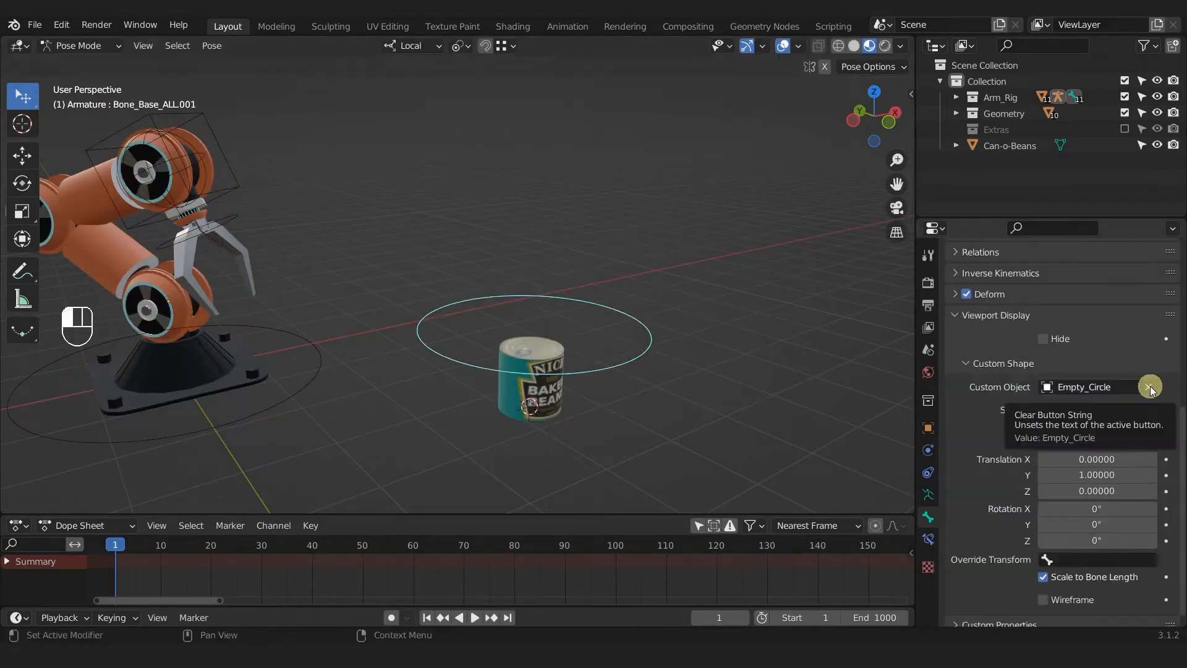
{"action": "left_click", "coordinate": [1148, 386]}
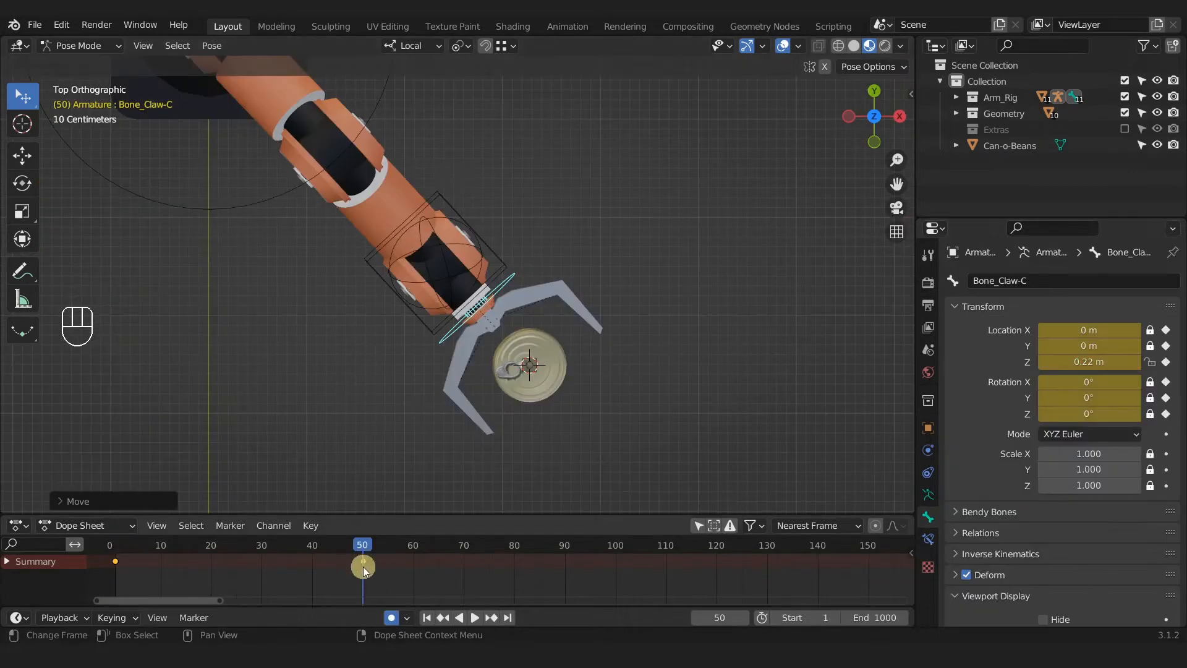
Return to the first frame and play back the arm's reach toward the can.
{"action": "scroll", "coordinate": [414, 407], "scroll_direction": "down", "scroll_amount": 2}
{"action": "middle_click_drag", "start_coordinate": [453, 414], "coordinate": [477, 363], "text": "shift"}
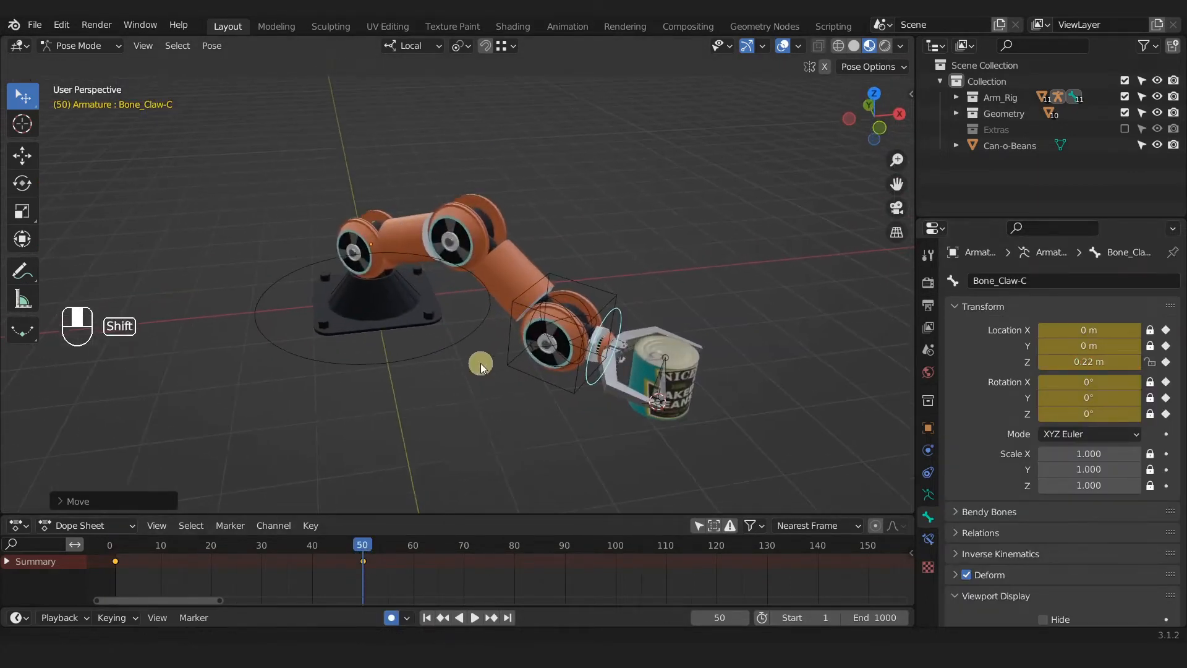
{"action": "left_click", "coordinate": [425, 618]}
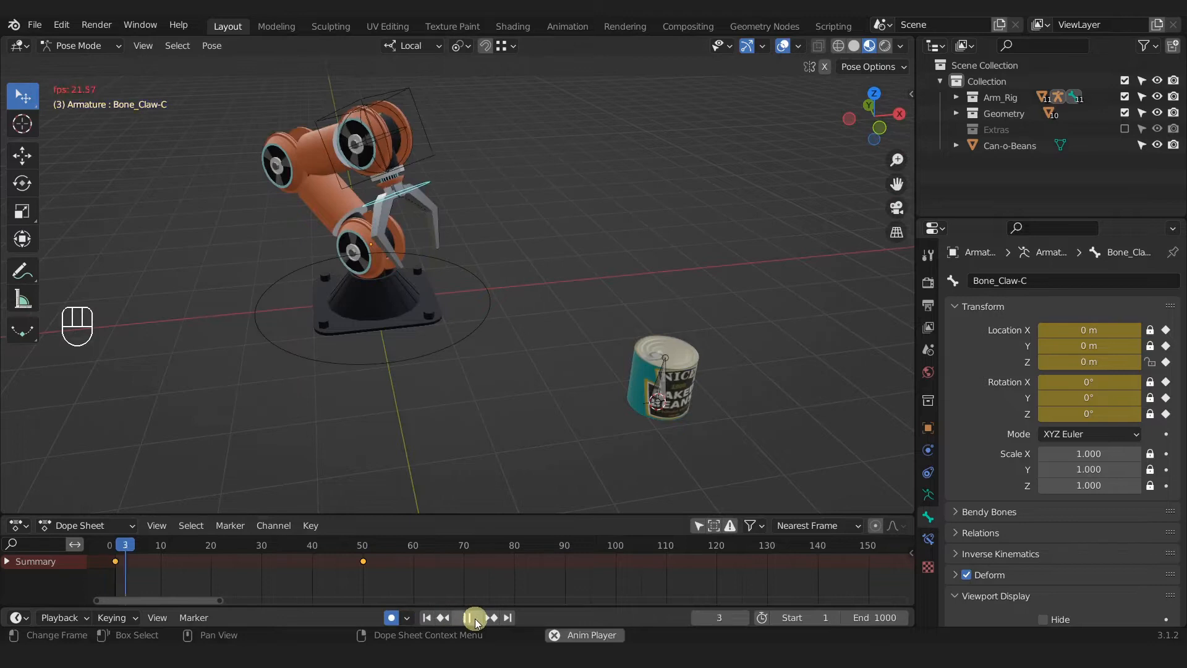
{"action": "left_click", "coordinate": [473, 618]}
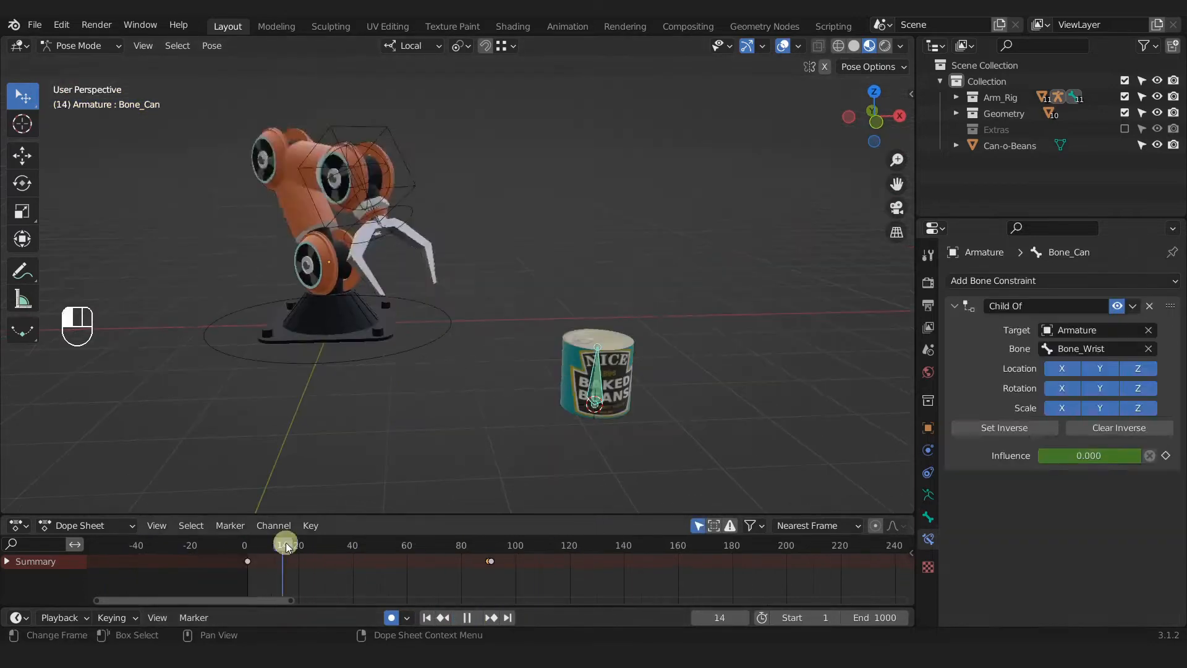
Scrub the timeline forward to check the arm's approach to the can with the Child Of constraint on Bone_Can.
{"action": "left_click_drag", "start_coordinate": [278, 543], "coordinate": [405, 550]}
{"action": "key", "text": "g"}
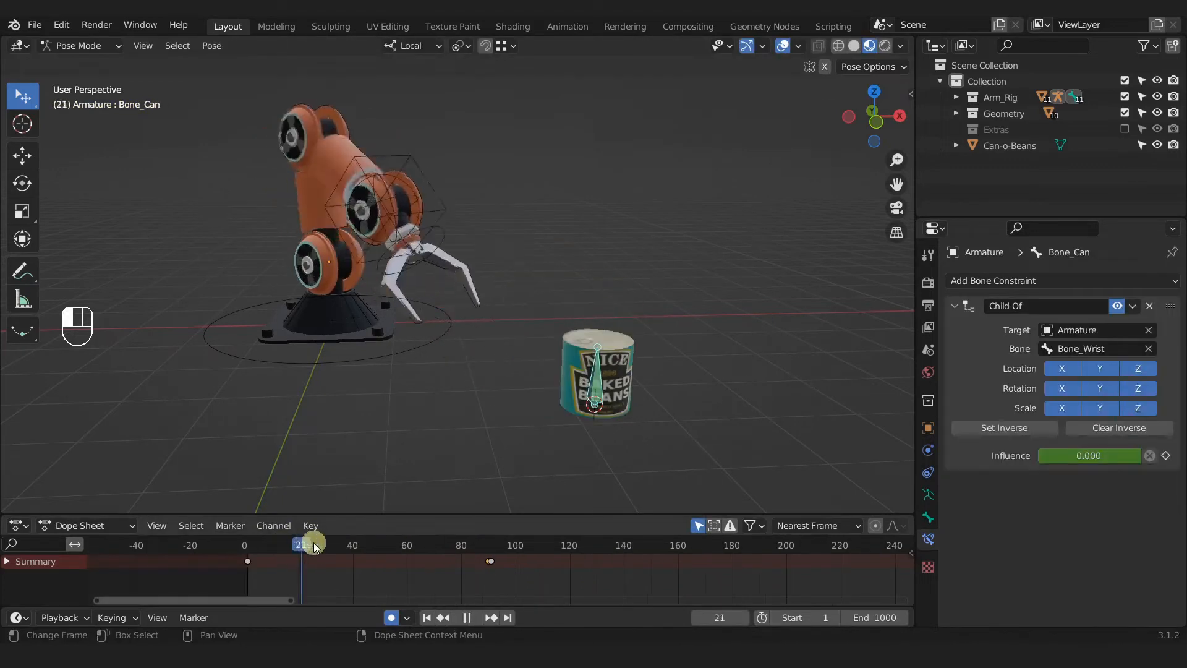
{"action": "left_click_drag", "start_coordinate": [308, 546], "coordinate": [405, 549]}
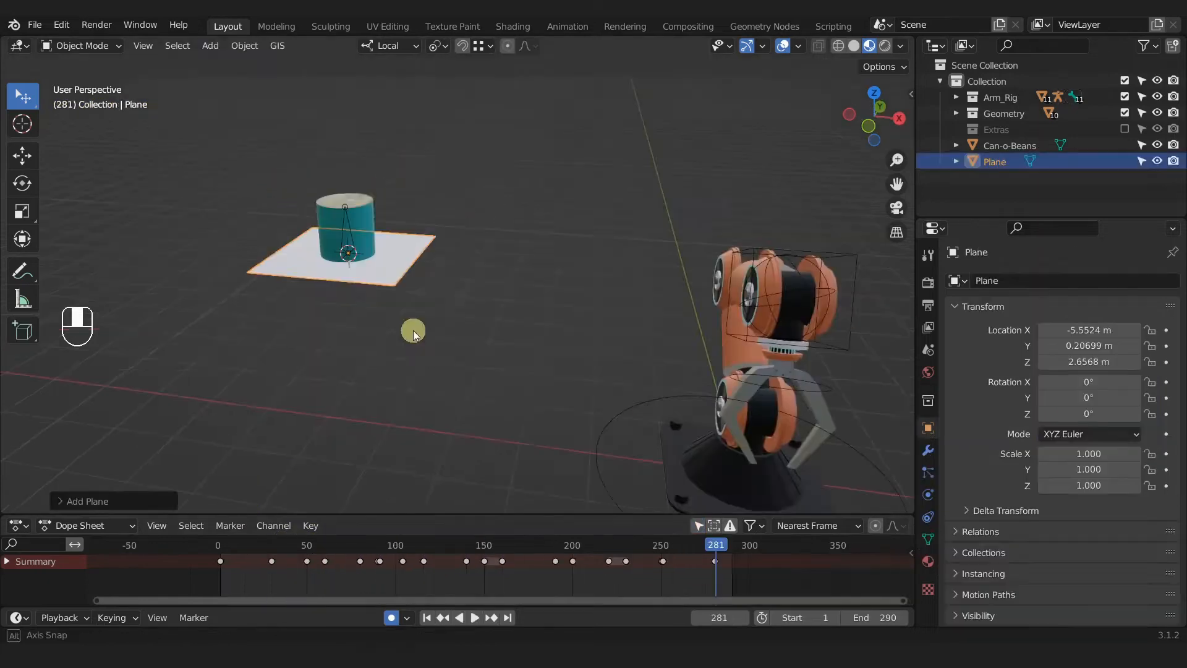
Stretch the plane under the can to a Y scale of about 3.148 and move it to about -6.107 m in X.
{"action": "mouse_move", "coordinate": [413, 330]}
{"action": "middle_mouse_down"}
{"action": "mouse_move", "coordinate": [324, 327]}
{"action": "mouse_move", "coordinate": [396, 278]}
{"action": "mouse_move", "coordinate": [397, 334]}
{"action": "mouse_move", "coordinate": [427, 339]}
{"action": "middle_mouse_up"}
{"action": "key", "text": "s"}
{"action": "key", "text": "y"}
{"action": "left_click", "coordinate": [227, 465]}
{"action": "key", "text": "g"}
{"action": "key", "text": "x"}
{"action": "left_click", "coordinate": [260, 396]}
Extrude the entire plane in Edit Mode to give the platform thickness.
{"action": "key", "text": "Tab"}
{"action": "key", "text": "a"}
{"action": "key", "text": "e"}
{"action": "left_click", "coordinate": [397, 294]}
Play the animation and examine the arm delivering the can to the platform.
{"action": "key", "text": "space"}
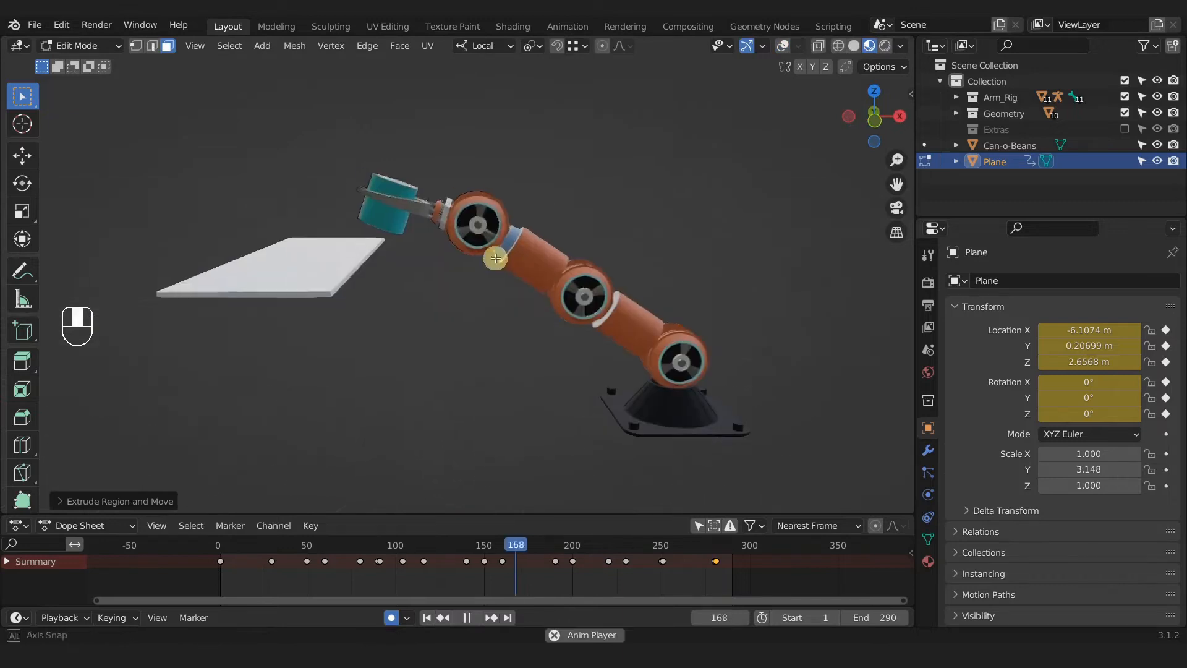
{"action": "scroll", "coordinate": [490, 259], "scroll_direction": "down", "scroll_amount": 1}
{"action": "middle_click_drag", "start_coordinate": [490, 260], "coordinate": [495, 257]}
{"action": "scroll", "coordinate": [489, 258], "scroll_direction": "up", "scroll_amount": 1}
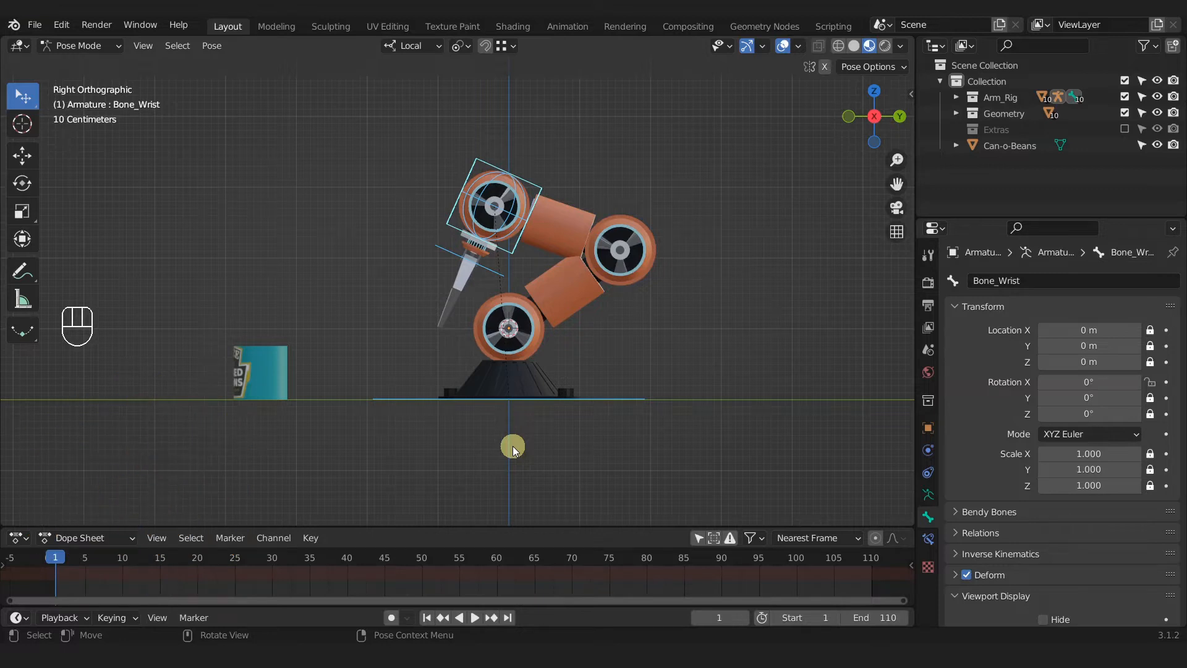
Swing the arm from its rest pose toward the baked beans can by moving the Bone_Move control.
{"action": "middle_click_drag", "start_coordinate": [380, 343], "coordinate": [518, 355]}
{"action": "middle_click_drag", "start_coordinate": [589, 334], "coordinate": [717, 443]}
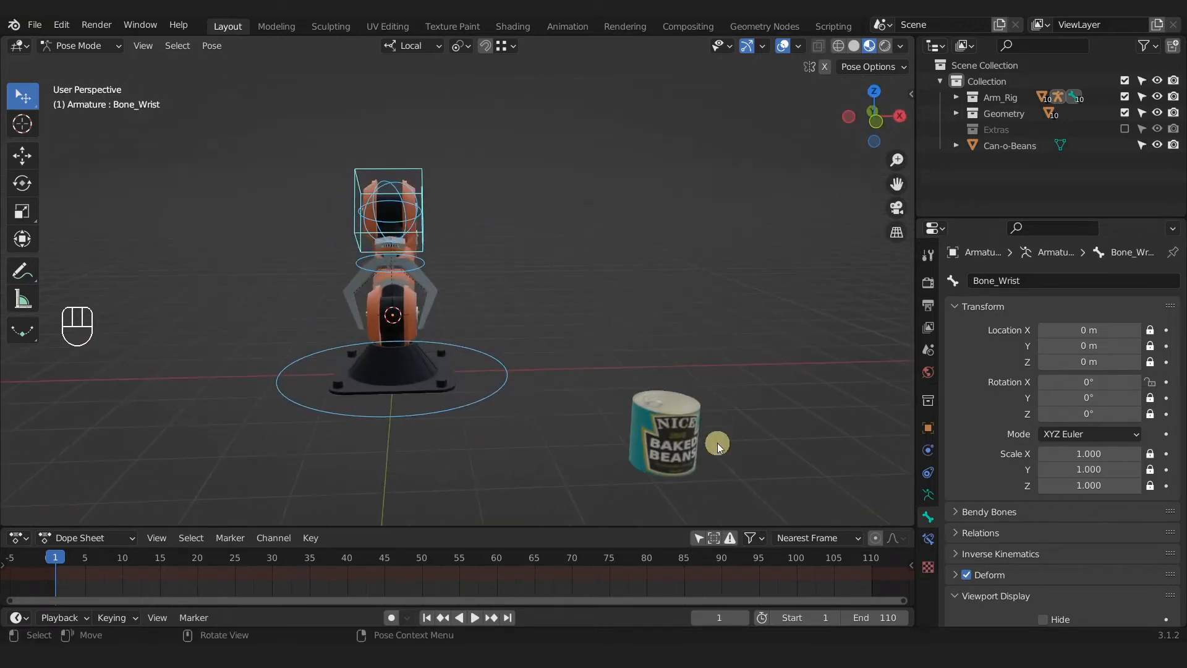
{"action": "scroll", "coordinate": [671, 436], "scroll_direction": "down", "scroll_amount": 1}
{"action": "middle_click_drag", "start_coordinate": [565, 416], "coordinate": [617, 423], "text": "shift"}
{"action": "scroll", "coordinate": [657, 427], "scroll_direction": "down", "scroll_amount": 1}
{"action": "middle_click_drag", "start_coordinate": [345, 264], "coordinate": [487, 251]}
{"action": "left_click_drag", "start_coordinate": [294, 222], "coordinate": [492, 307]}
{"action": "middle_click_drag", "start_coordinate": [495, 318], "coordinate": [373, 380]}
{"action": "middle_click_drag", "start_coordinate": [508, 351], "coordinate": [403, 336], "text": "shift"}
{"action": "left_click_drag", "start_coordinate": [413, 275], "coordinate": [469, 279]}
Refine Bone_Move in top view to about -2.935, 2.363, 0.168 m so the arm lines up with the can.
{"action": "key", "text": "KP_7"}
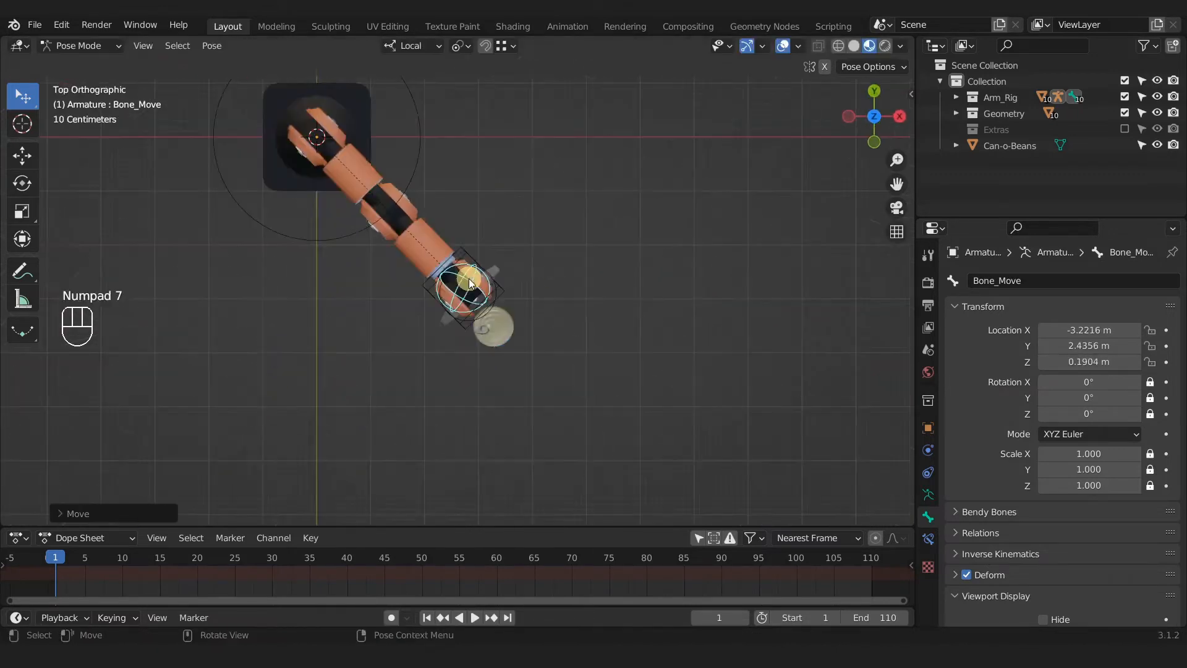
{"action": "scroll", "coordinate": [469, 282], "scroll_direction": "up", "scroll_amount": 5}
{"action": "left_click_drag", "start_coordinate": [467, 289], "coordinate": [449, 276]}
Aim the wrist at the can and move Bone_Move to about -2.576, 2.907, -0.113 m so the claw surrounds it.
{"action": "key", "text": "KP_1"}
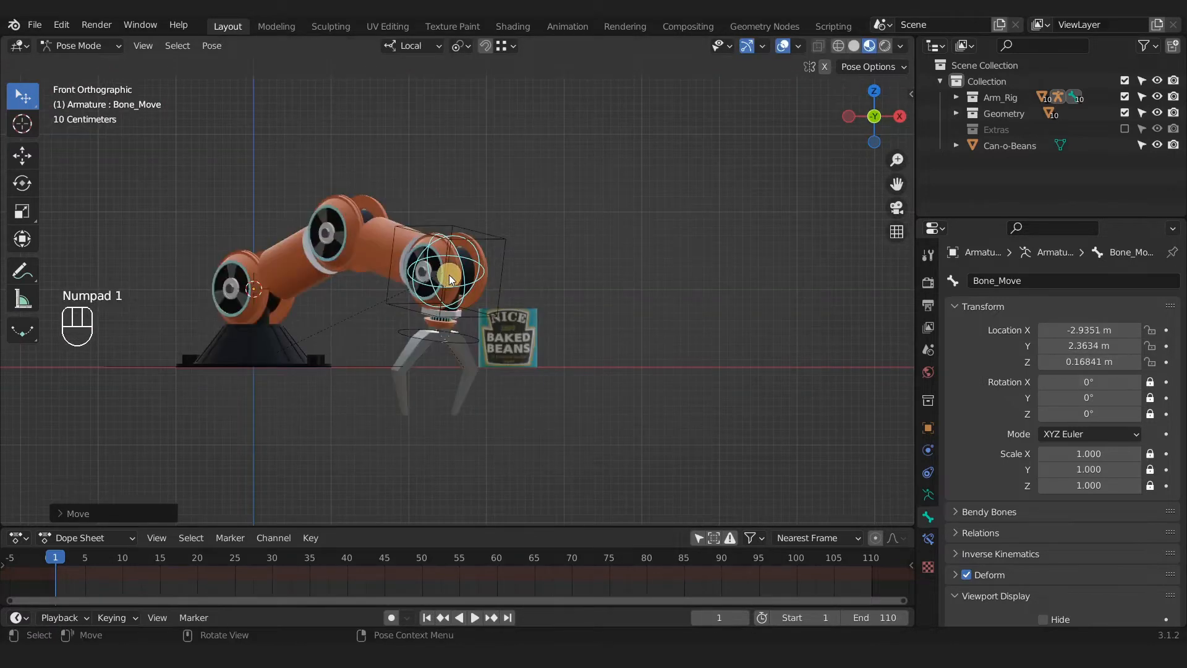
{"action": "left_click_drag", "start_coordinate": [387, 300], "coordinate": [420, 263]}
{"action": "right_click", "coordinate": [421, 263]}
{"action": "middle_click_drag", "start_coordinate": [416, 312], "coordinate": [476, 332]}
{"action": "left_click_drag", "start_coordinate": [476, 329], "coordinate": [440, 328]}
{"action": "key", "text": "KP_3"}
{"action": "key", "text": "KP_7"}
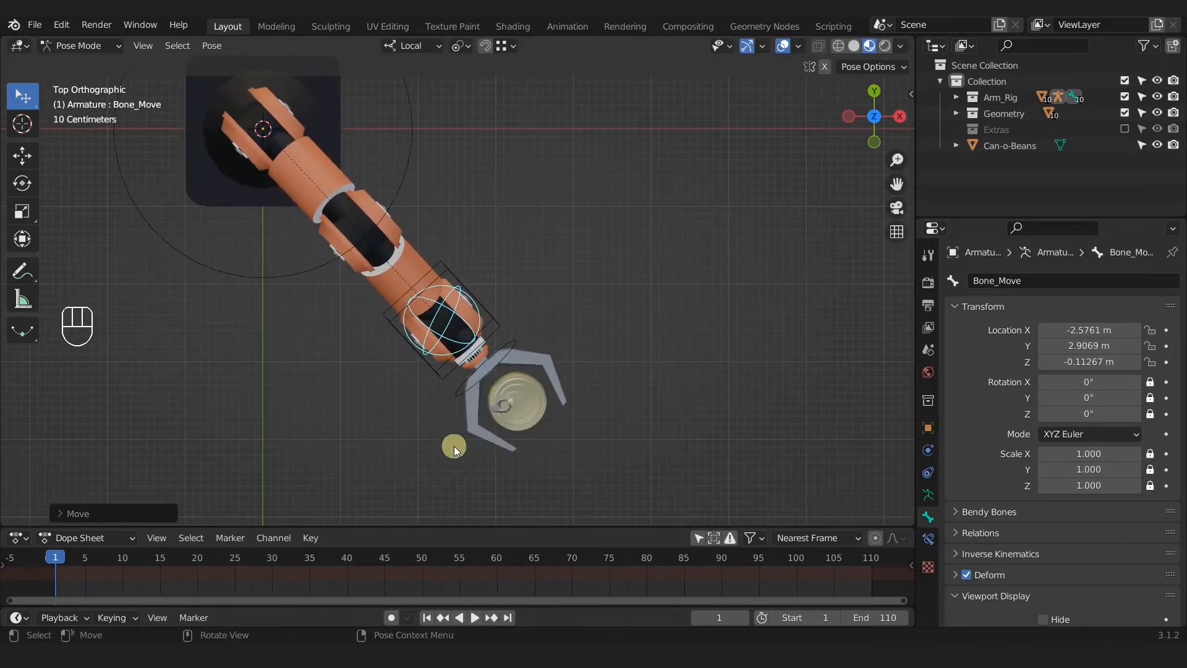
Fine-tune the arm's position at the can and close the claw to about -0.141 m on Bone_Claw-C's local Z.
{"action": "middle_click_drag", "start_coordinate": [434, 452], "coordinate": [530, 273]}
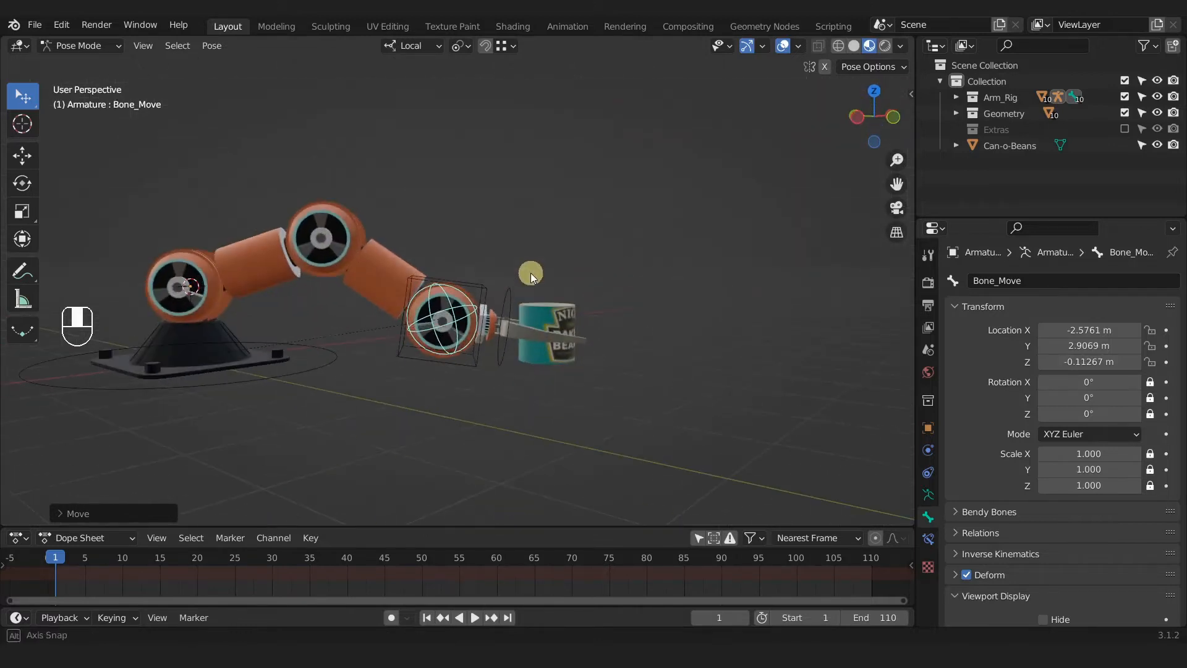
{"action": "scroll", "coordinate": [531, 273], "scroll_direction": "up", "scroll_amount": 5}
{"action": "middle_click_drag", "start_coordinate": [481, 321], "coordinate": [462, 339]}
{"action": "left_click_drag", "start_coordinate": [462, 339], "coordinate": [482, 343]}
{"action": "middle_click_drag", "start_coordinate": [483, 344], "coordinate": [521, 351]}
{"action": "left_click_drag", "start_coordinate": [544, 304], "coordinate": [542, 297]}
{"action": "middle_click_drag", "start_coordinate": [376, 406], "coordinate": [647, 336]}
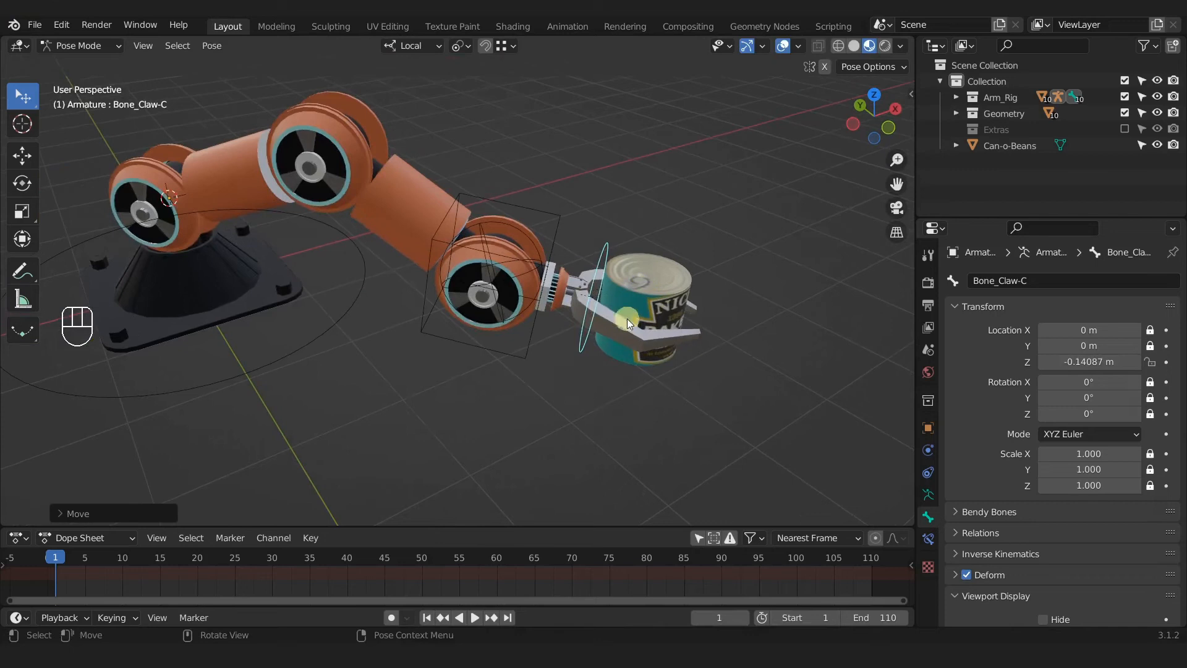
Swing the arm over to the opposite side of the base and extend it outward with Bone_Move.
{"action": "scroll", "coordinate": [624, 316], "scroll_direction": "down", "scroll_amount": 2}
{"action": "middle_click_drag", "start_coordinate": [577, 332], "coordinate": [596, 317], "text": "shift"}
{"action": "left_click_drag", "start_coordinate": [595, 317], "coordinate": [273, 193]}
{"action": "middle_click_drag", "start_coordinate": [273, 193], "coordinate": [555, 379], "text": "shift"}
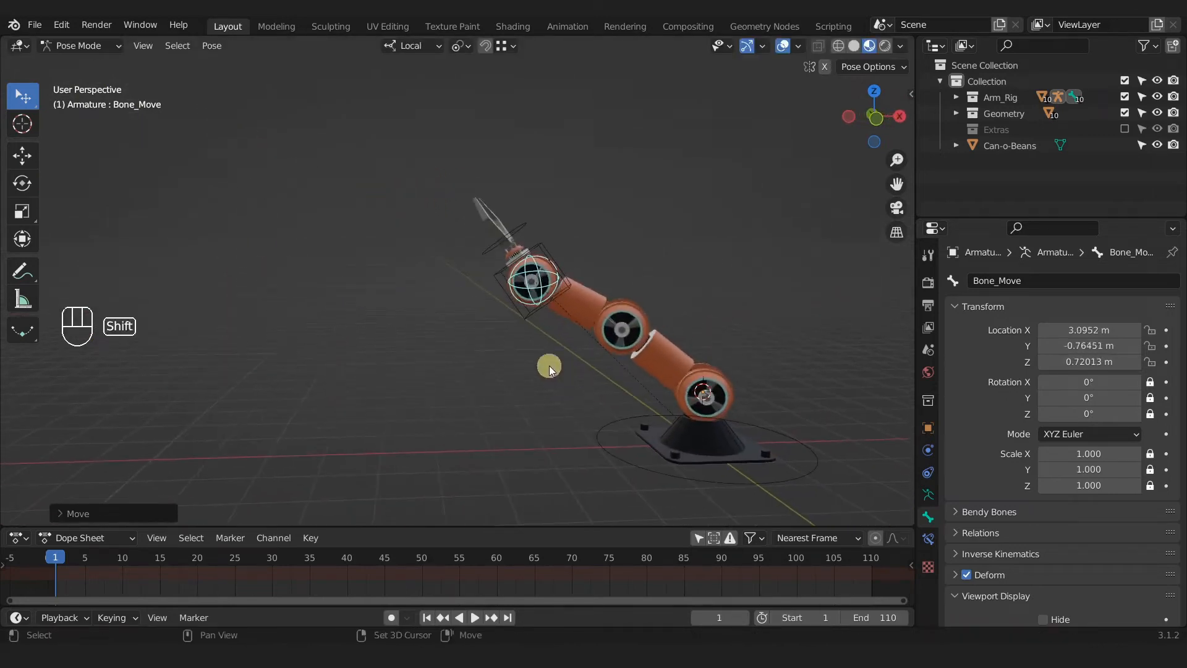
{"action": "left_click_drag", "start_coordinate": [523, 285], "coordinate": [370, 303]}
{"action": "middle_click_drag", "start_coordinate": [441, 318], "coordinate": [510, 403]}
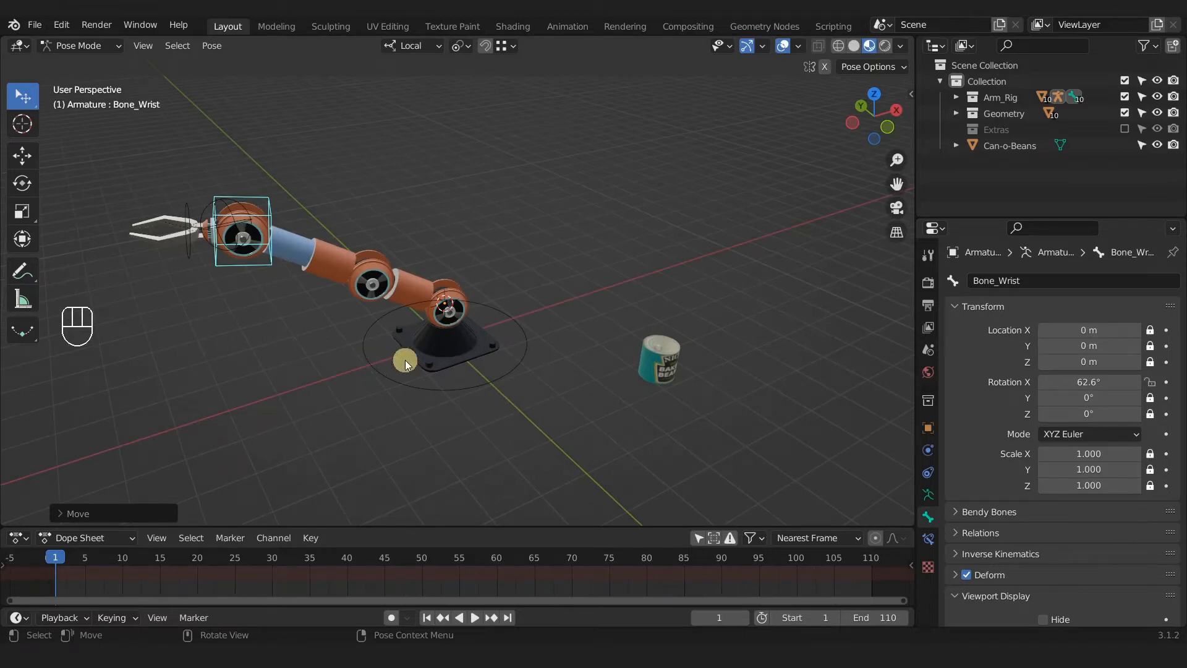
Bring the arm back above the can by moving Bone_Move to about -2.437, 1.563, 1.425 m.
{"action": "left_click", "coordinate": [413, 293]}
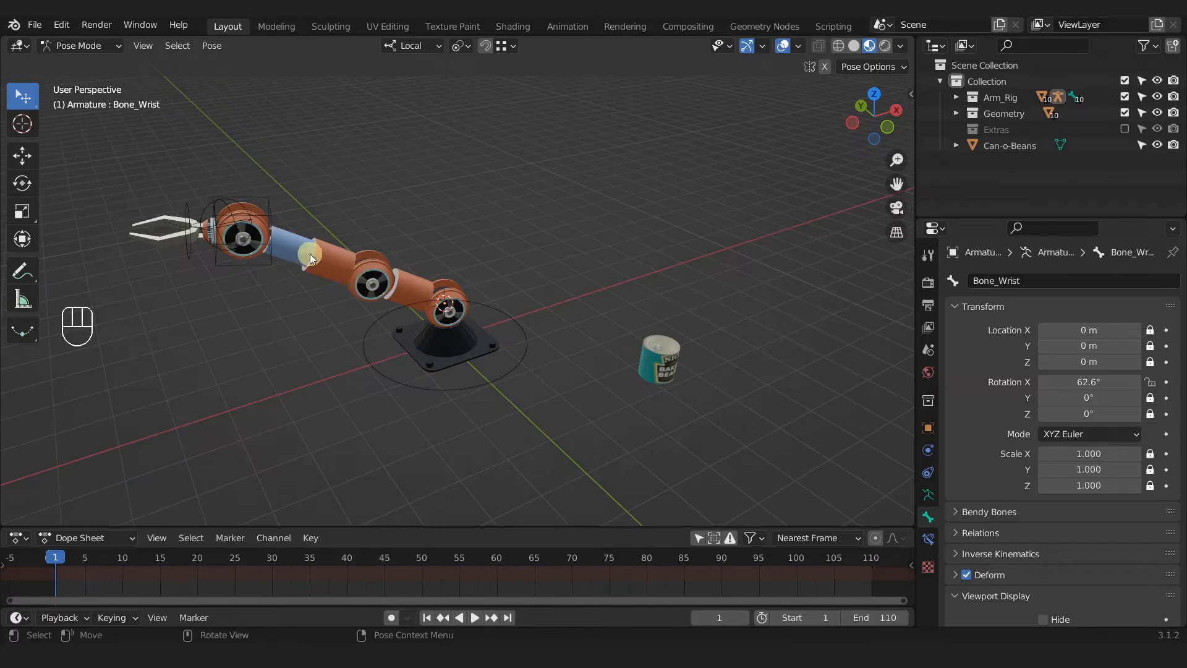
{"action": "left_click_drag", "start_coordinate": [241, 235], "coordinate": [599, 299]}
{"action": "middle_click_drag", "start_coordinate": [636, 371], "coordinate": [597, 405]}
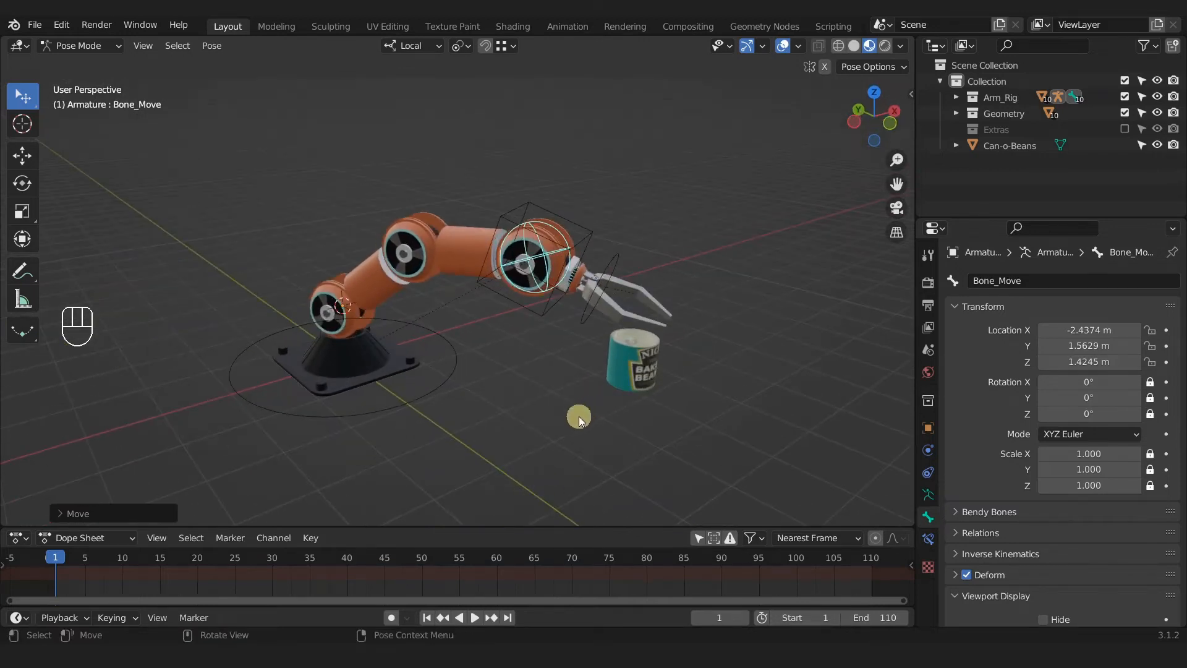
Reset all the rig's bones to their original pose and view the arm from the top.
{"action": "key", "text": "q"}
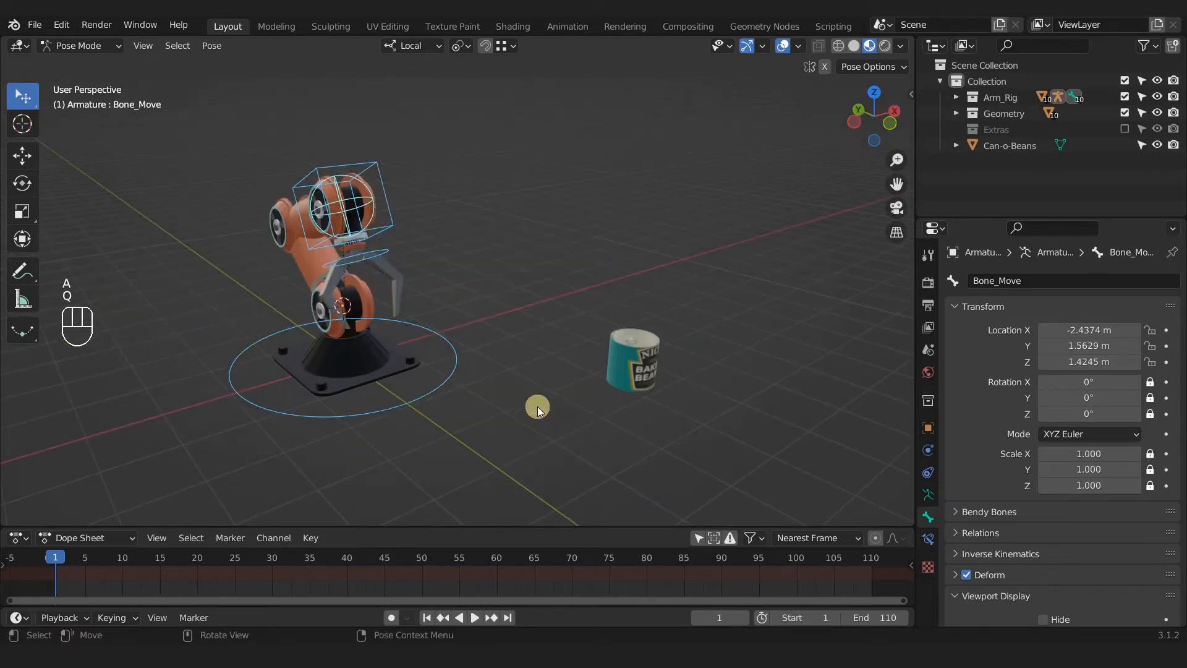
{"action": "middle_click_drag", "start_coordinate": [536, 408], "coordinate": [567, 426], "text": "shift"}
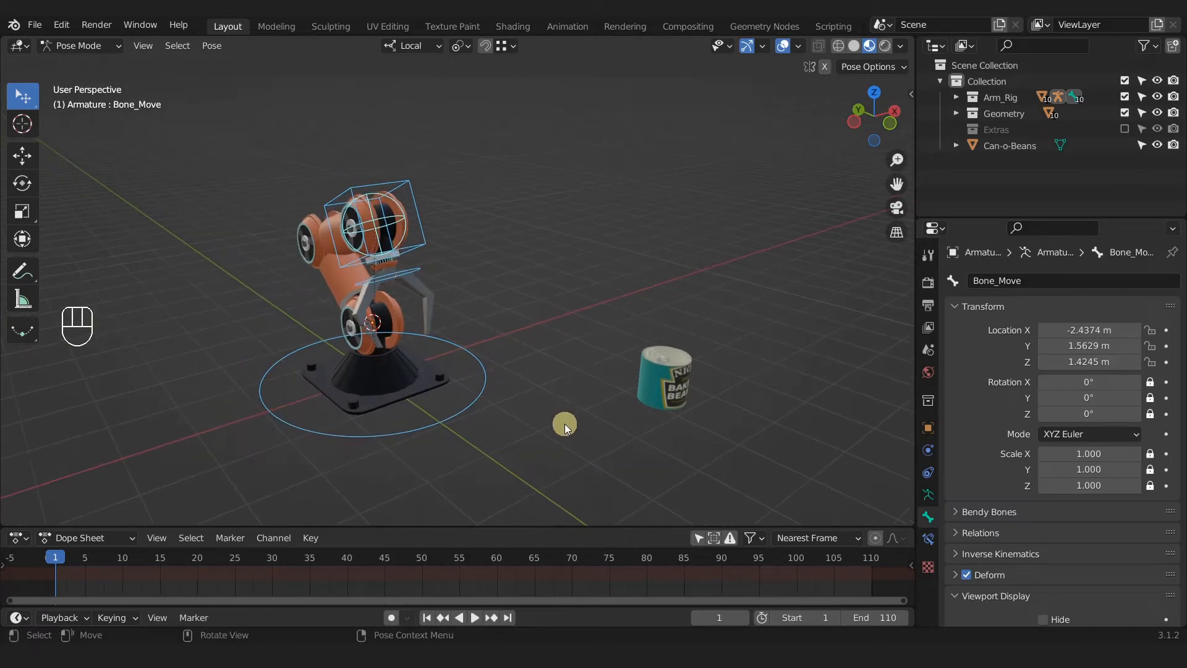
{"action": "middle_click_drag", "start_coordinate": [565, 427], "coordinate": [462, 365]}
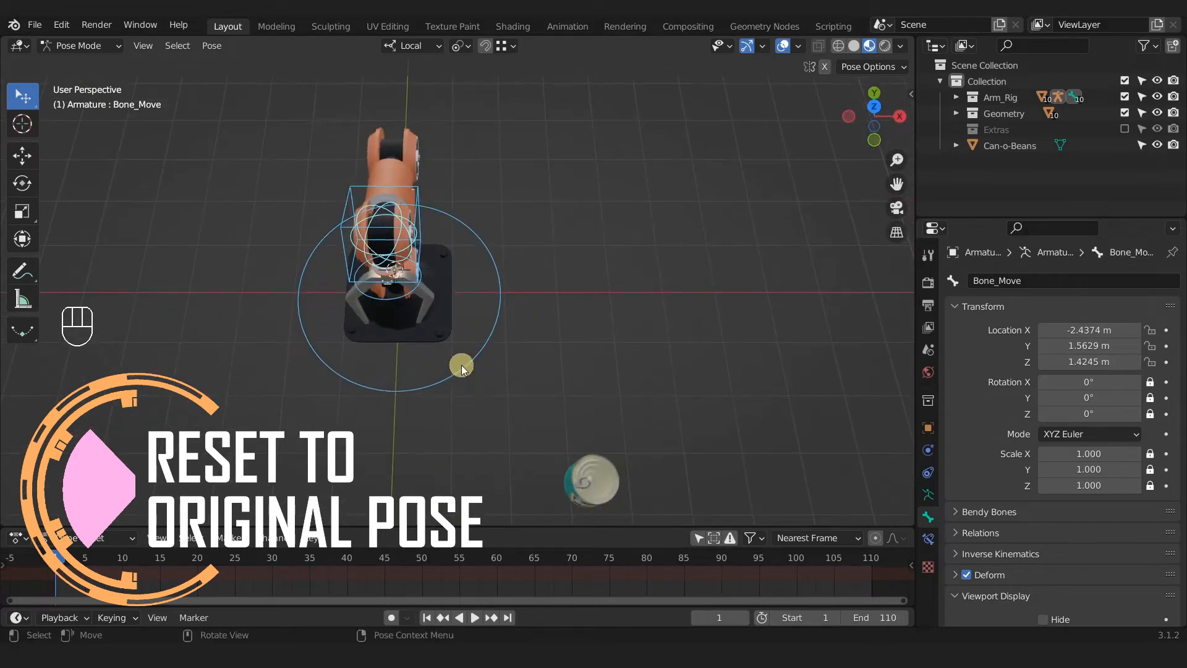
{"action": "key", "text": "KP_7"}
{"action": "scroll", "coordinate": [467, 354], "scroll_direction": "up", "scroll_amount": 2}
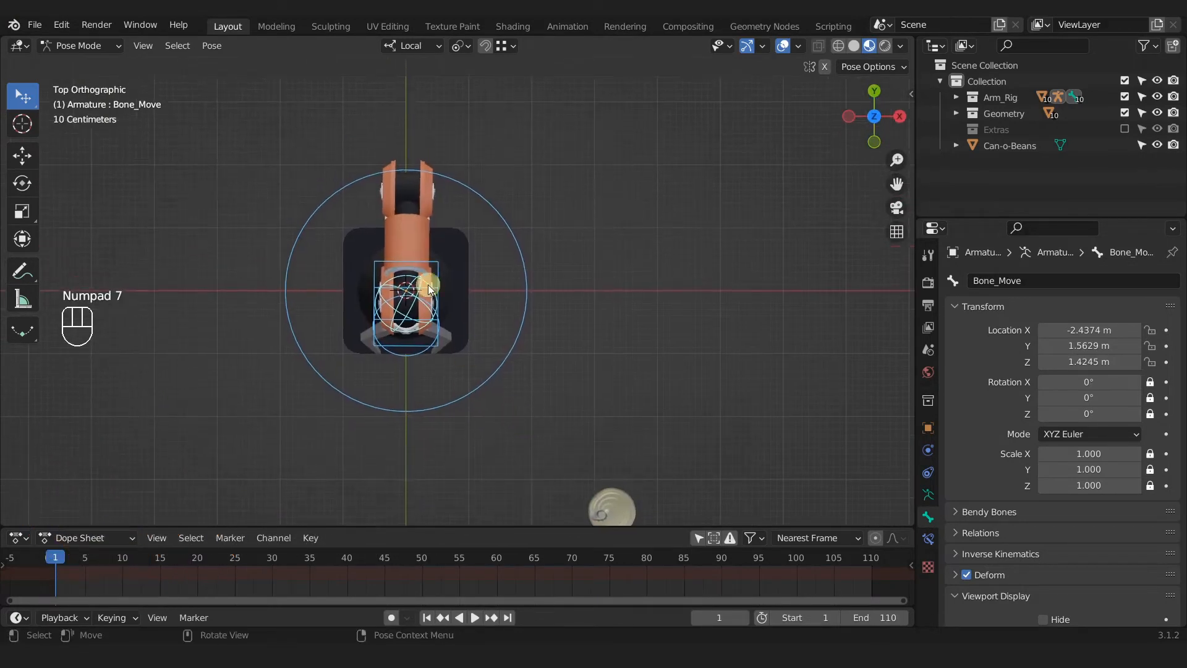
Switch the armature from Pose Mode to Object Mode and show its transform values.
{"action": "middle_click_drag", "start_coordinate": [402, 94], "coordinate": [433, 382]}
{"action": "key", "text": "ctrl+Tab"}
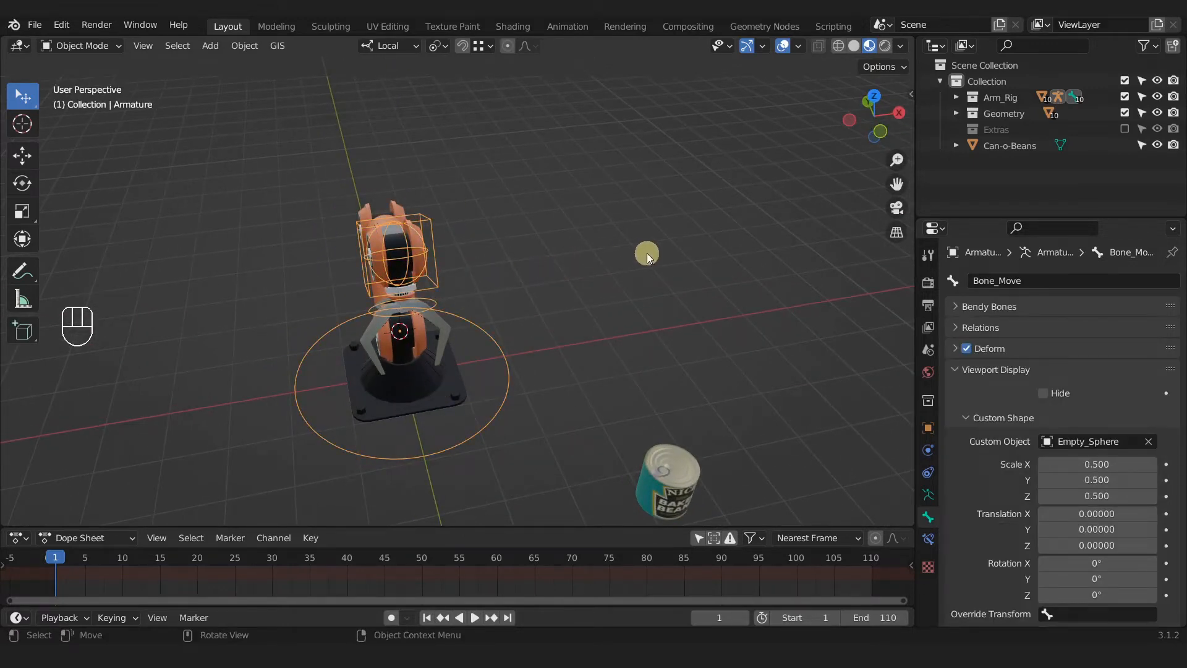
{"action": "key", "text": "n"}
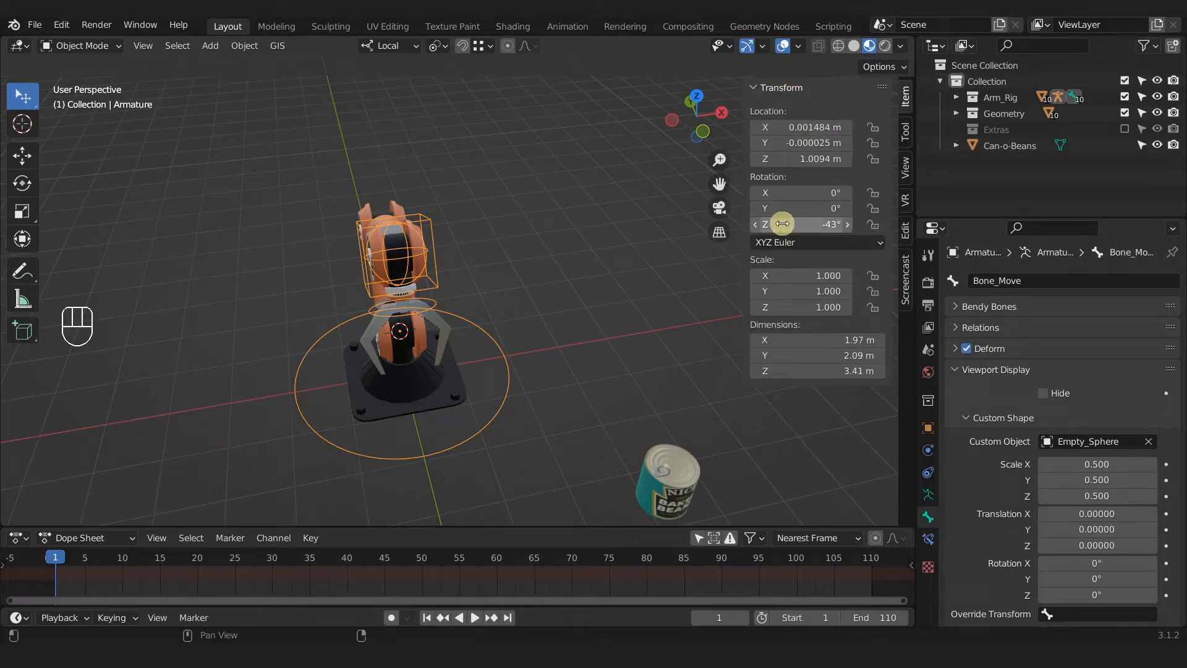
{"action": "mouse_move", "coordinate": [785, 223]}
{"action": "left_mouse_down"}
{"action": "mouse_move", "coordinate": [822, 221]}
{"action": "mouse_move", "coordinate": [726, 222]}
{"action": "mouse_move", "coordinate": [797, 221]}
{"action": "left_mouse_up"}
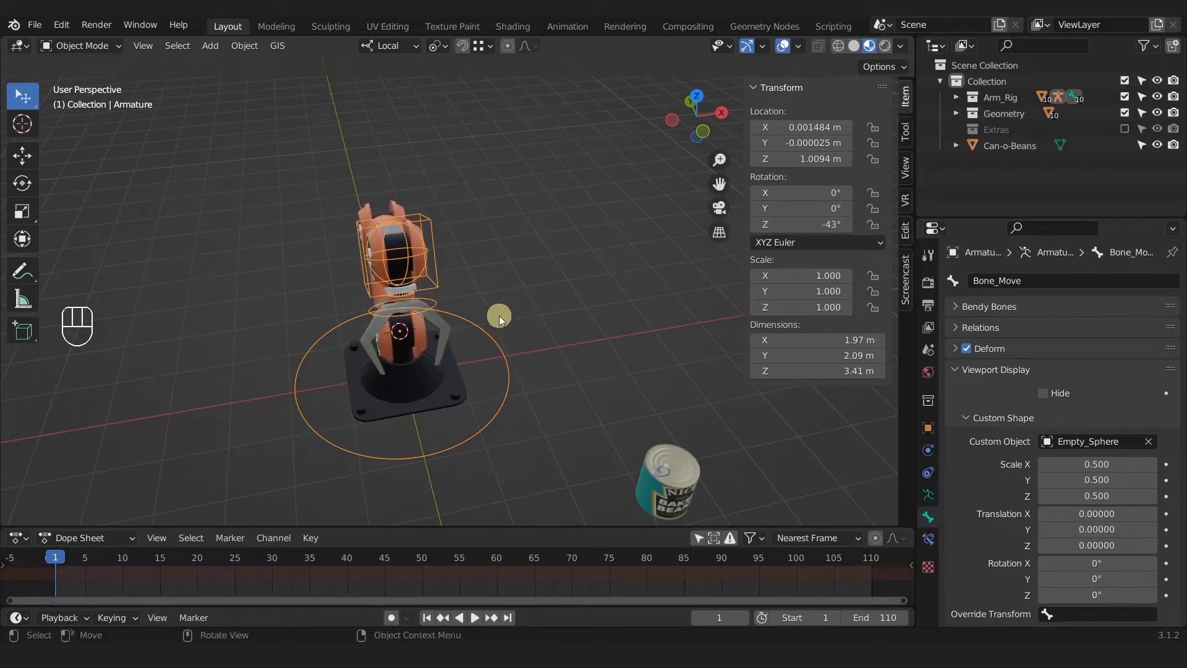
Try a Z rotation of 0° on the whole armature twice, undoing the change each time.
{"action": "left_click", "coordinate": [832, 225]}
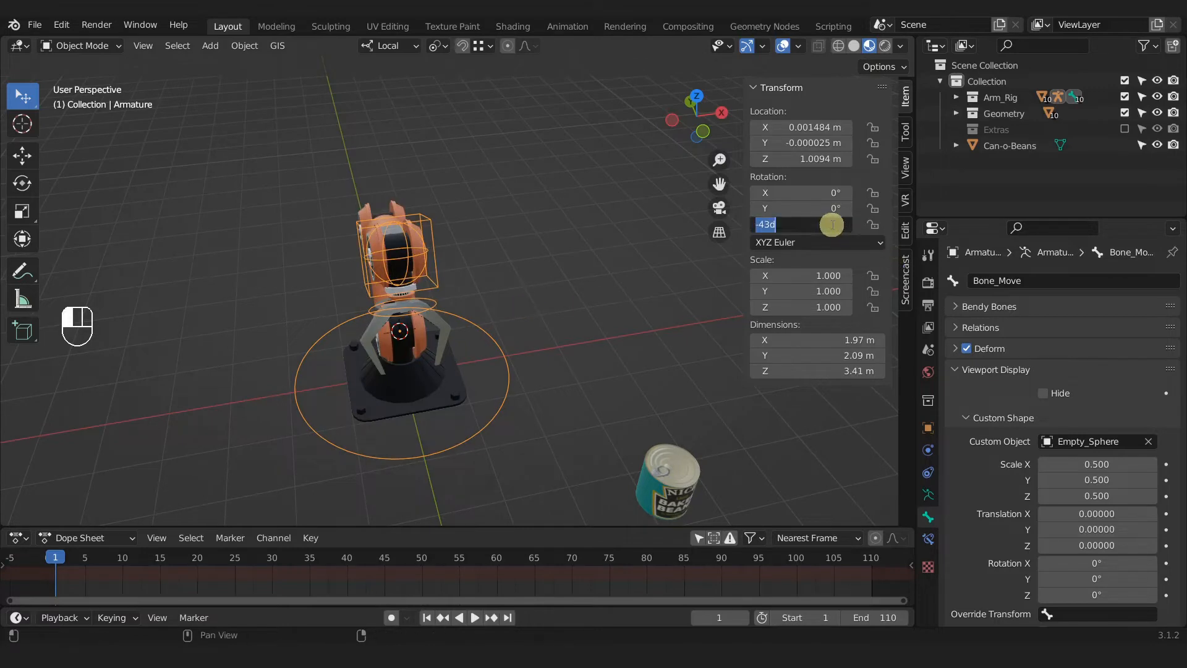
{"action": "type", "text": "0"}
{"action": "key", "text": "Return"}
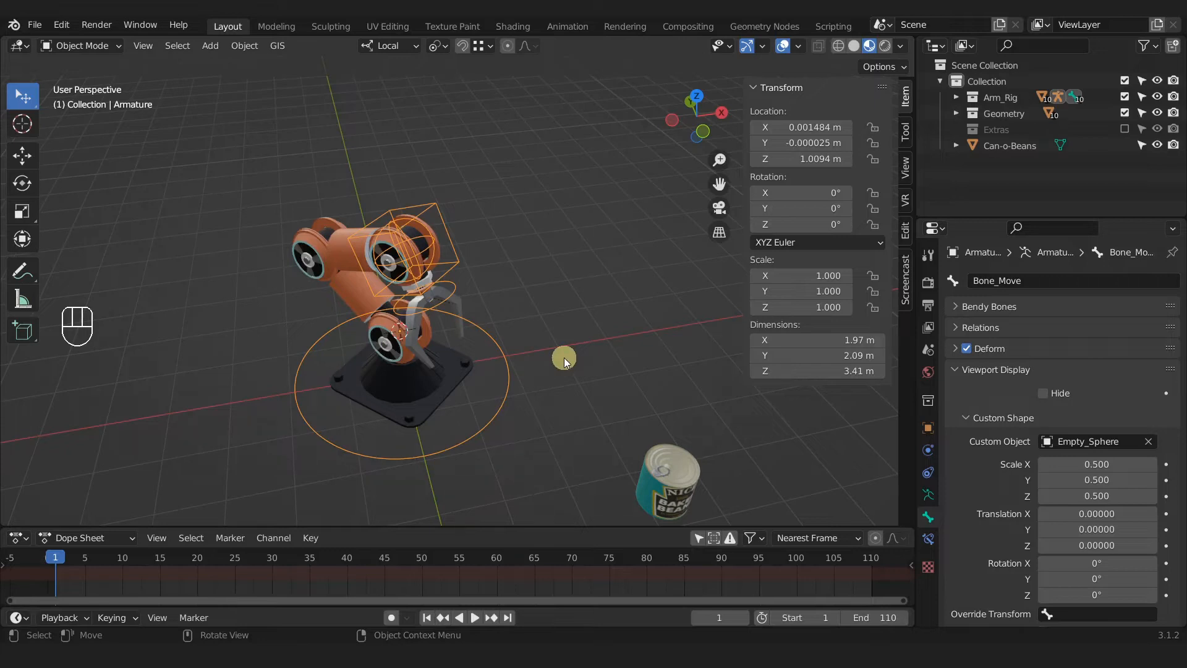
{"action": "key", "text": "ctrl+z"}
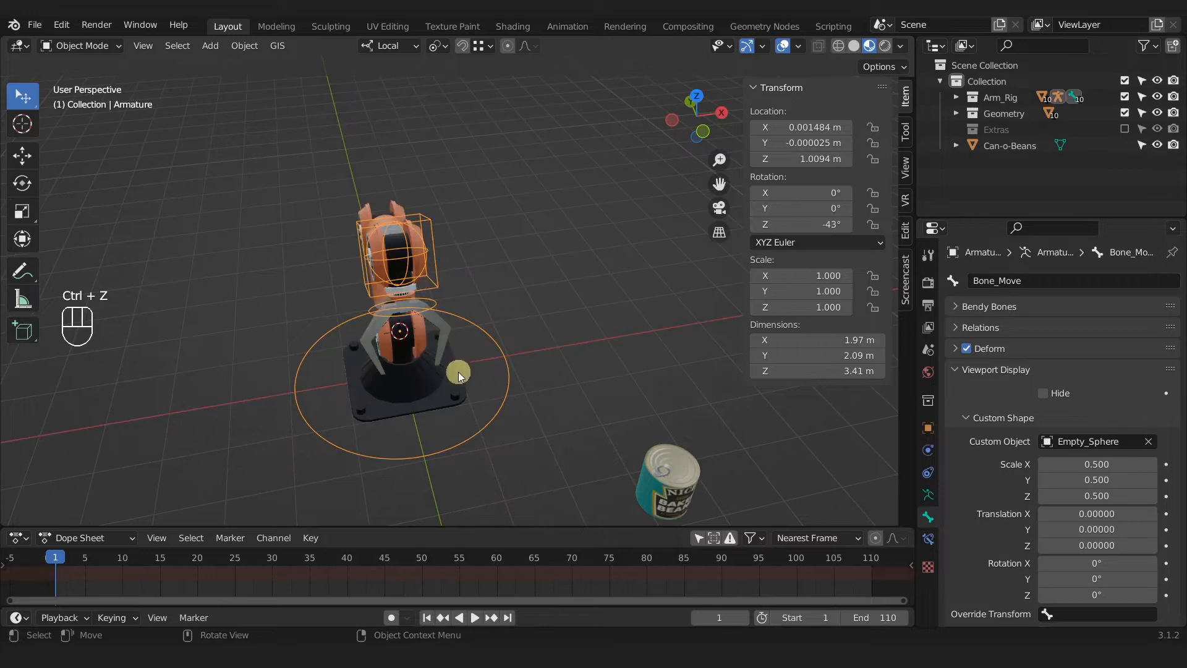
{"action": "left_click", "coordinate": [817, 223]}
{"action": "type", "text": "0"}
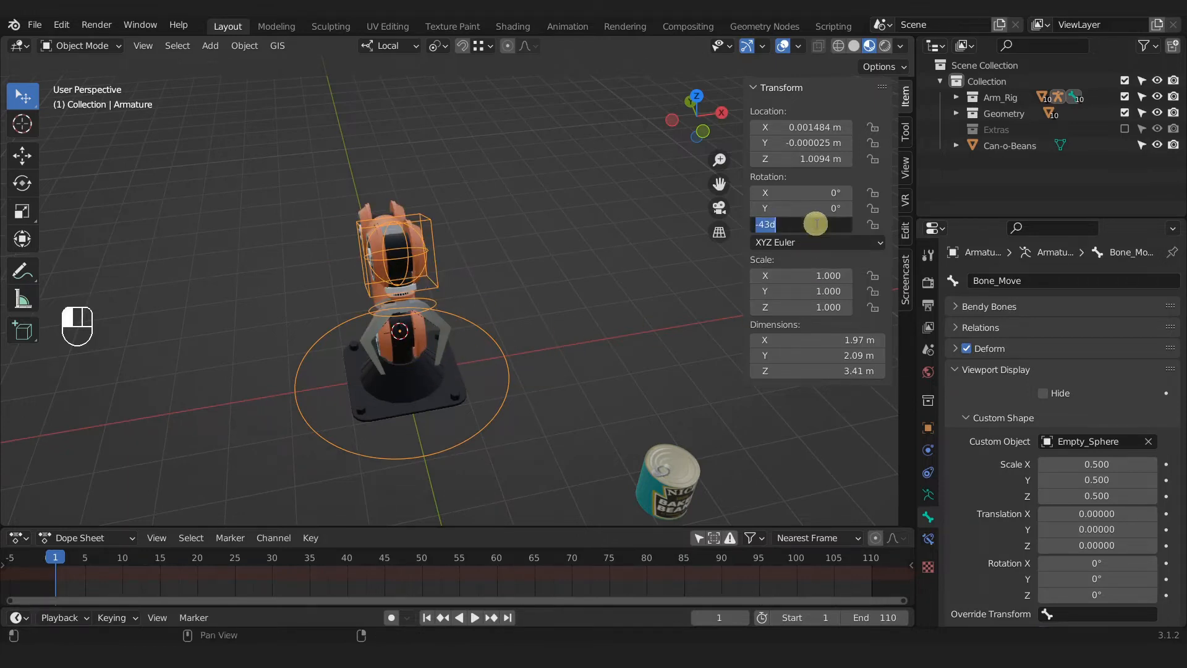
{"action": "key", "text": "Return"}
{"action": "middle_click_drag", "start_coordinate": [485, 403], "coordinate": [491, 374]}
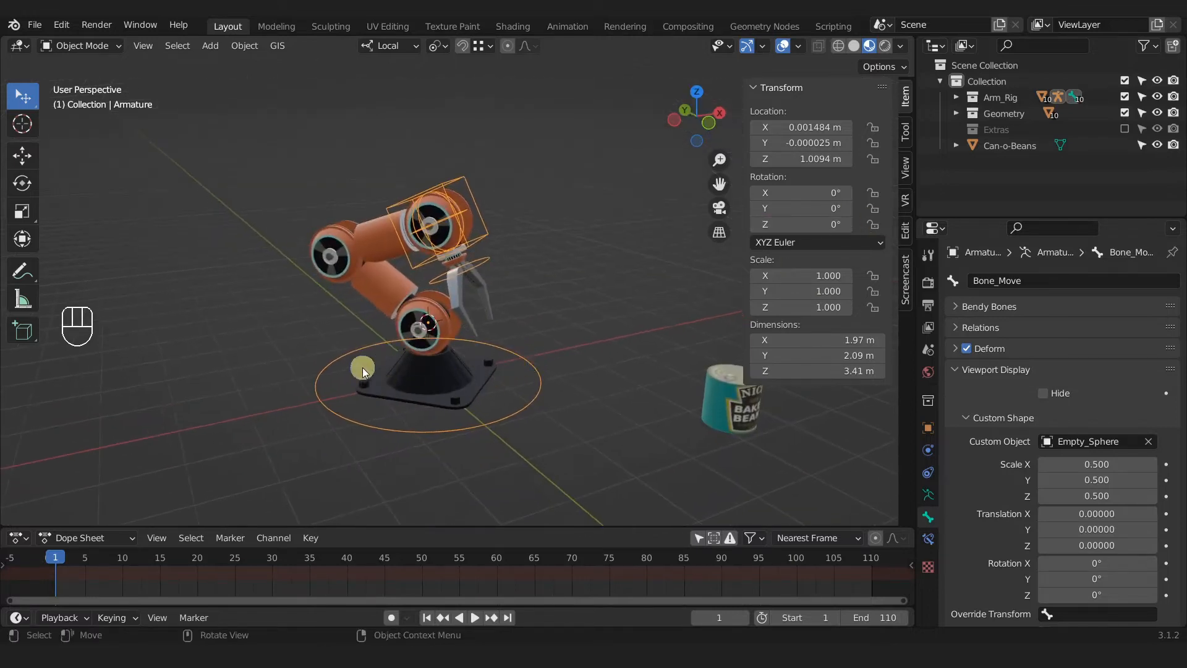
{"action": "mouse_move", "coordinate": [440, 417]}
{"action": "middle_mouse_down"}
{"action": "mouse_move", "coordinate": [449, 428]}
{"action": "mouse_move", "coordinate": [486, 399]}
{"action": "middle_mouse_up"}
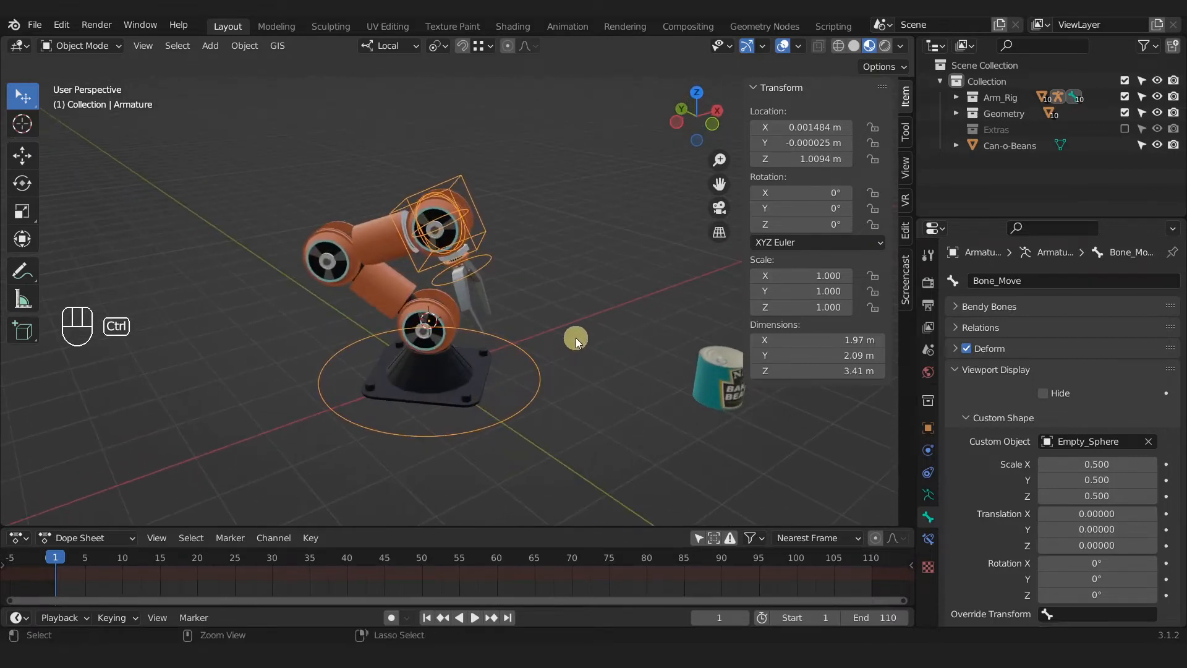
{"action": "key", "text": "ctrl+z"}
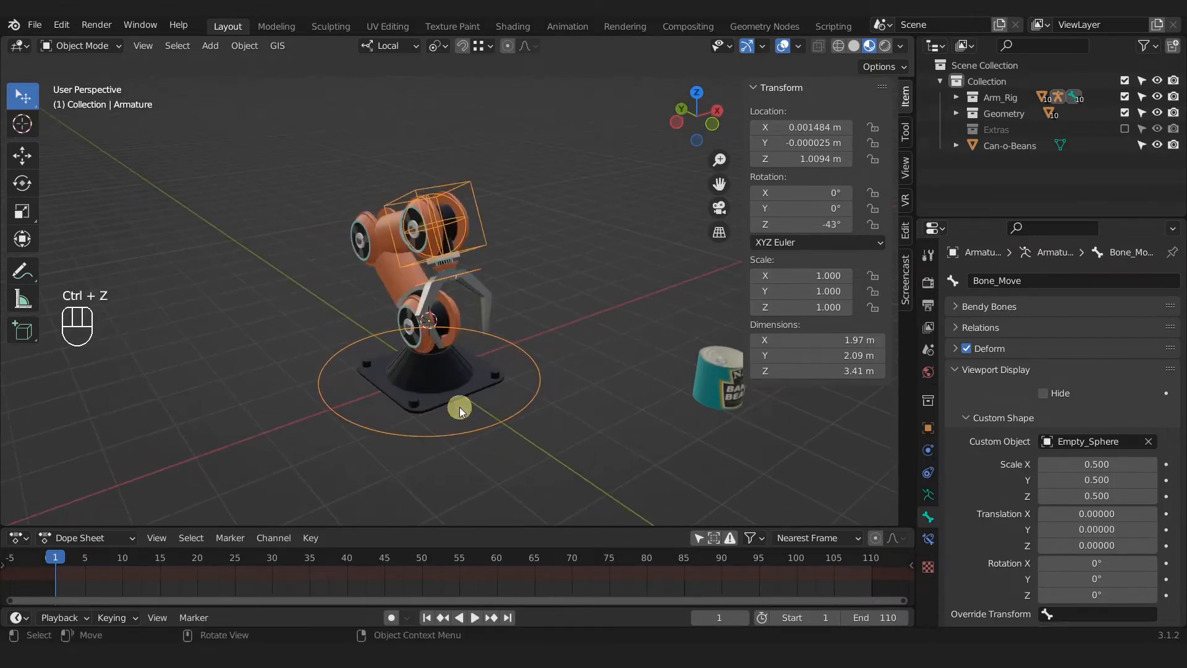
Clear the Base mesh's parent while keeping its transformation.
{"action": "left_click", "coordinate": [449, 380]}
{"action": "key", "text": "alt+p"}
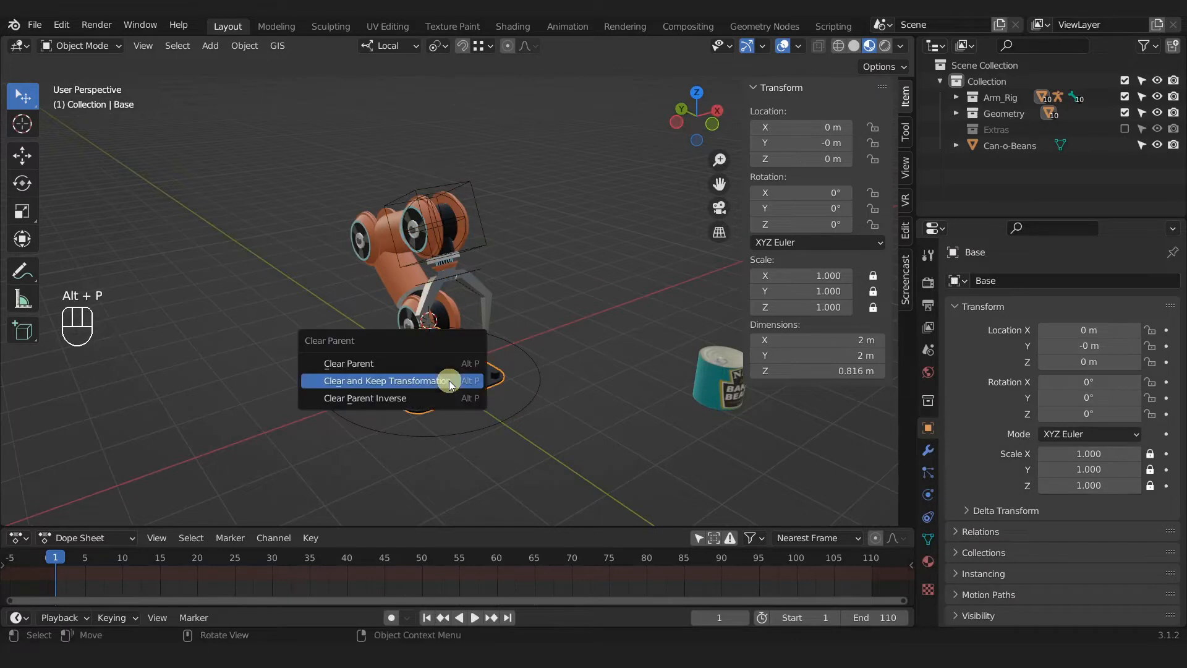
{"action": "left_click", "coordinate": [473, 381]}
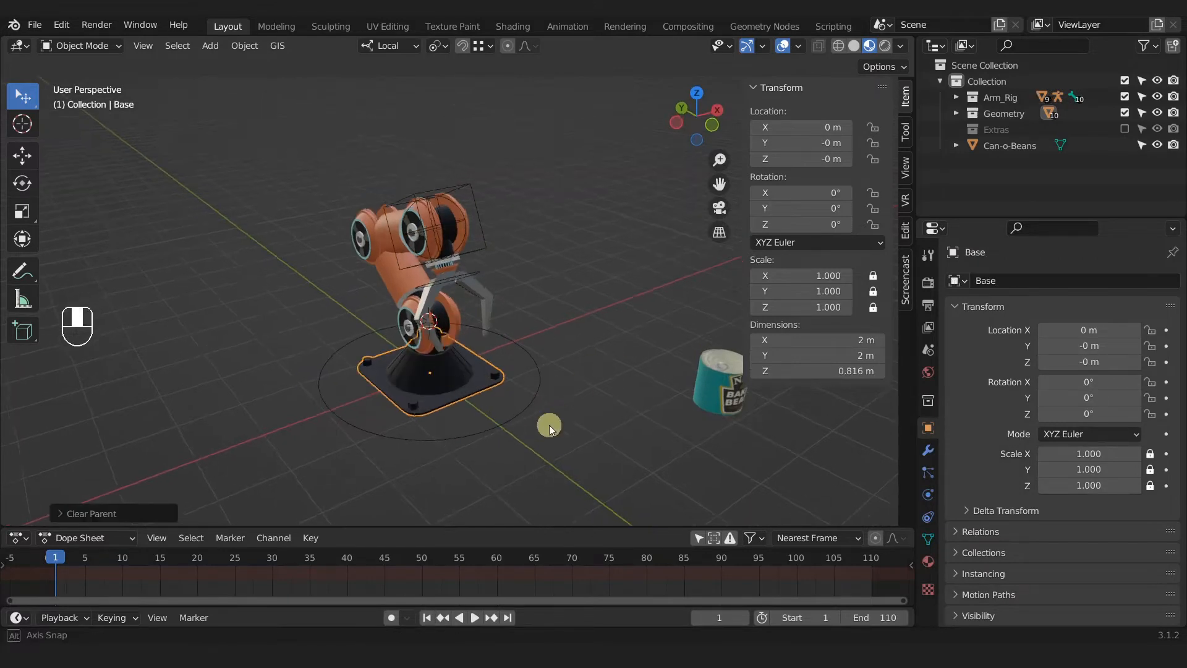
Set the armature's Z rotation to 0° and hide the transform values.
{"action": "left_click", "coordinate": [530, 412]}
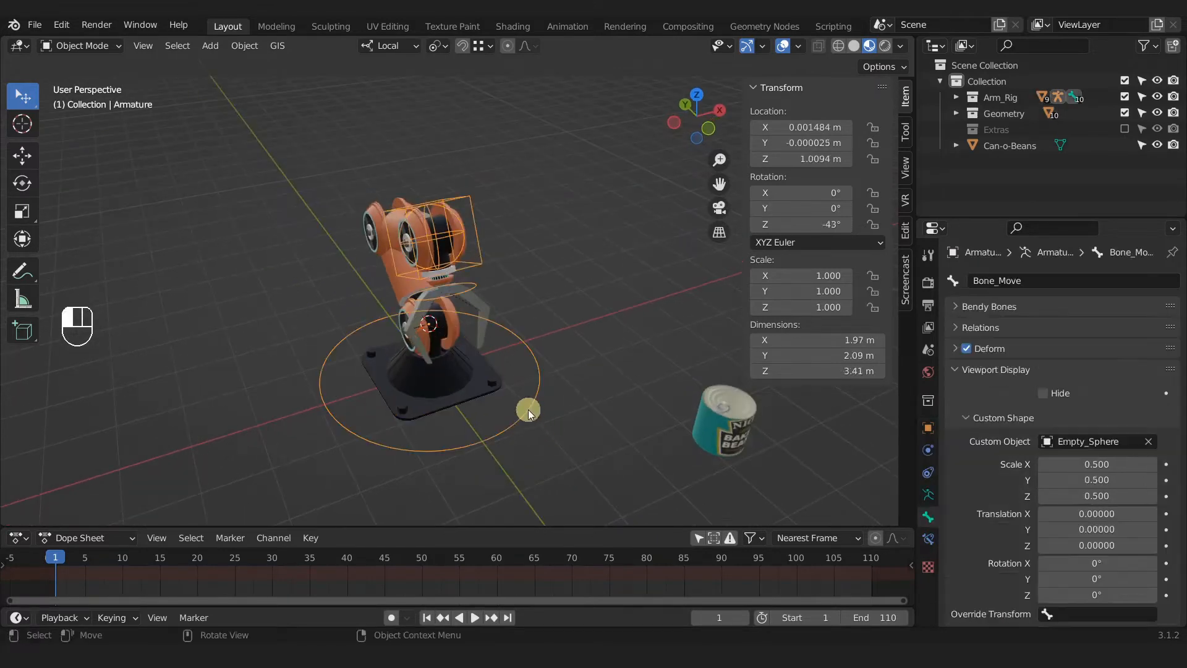
{"action": "left_click", "coordinate": [812, 224]}
{"action": "type", "text": "0"}
{"action": "key", "text": "Return"}
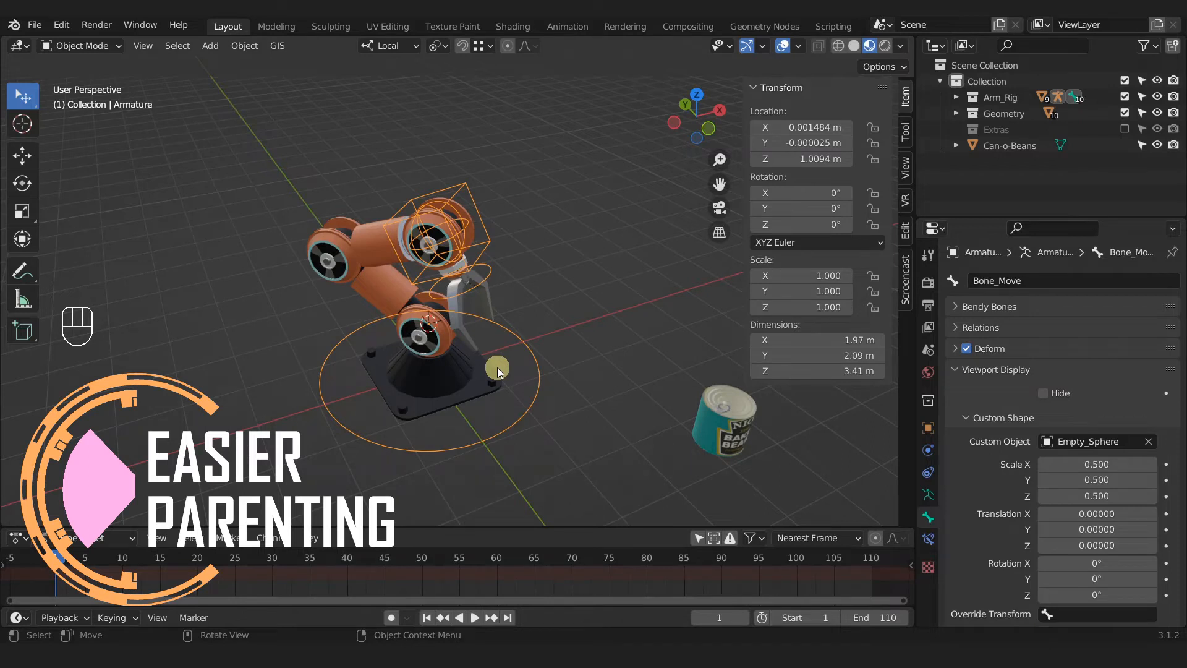
{"action": "key", "text": "n"}
Try moving the Base mesh and the armature separately to check that they are detached, restoring both positions.
{"action": "middle_click_drag", "start_coordinate": [512, 376], "coordinate": [533, 359]}
{"action": "scroll", "coordinate": [538, 335], "scroll_direction": "up", "scroll_amount": 1}
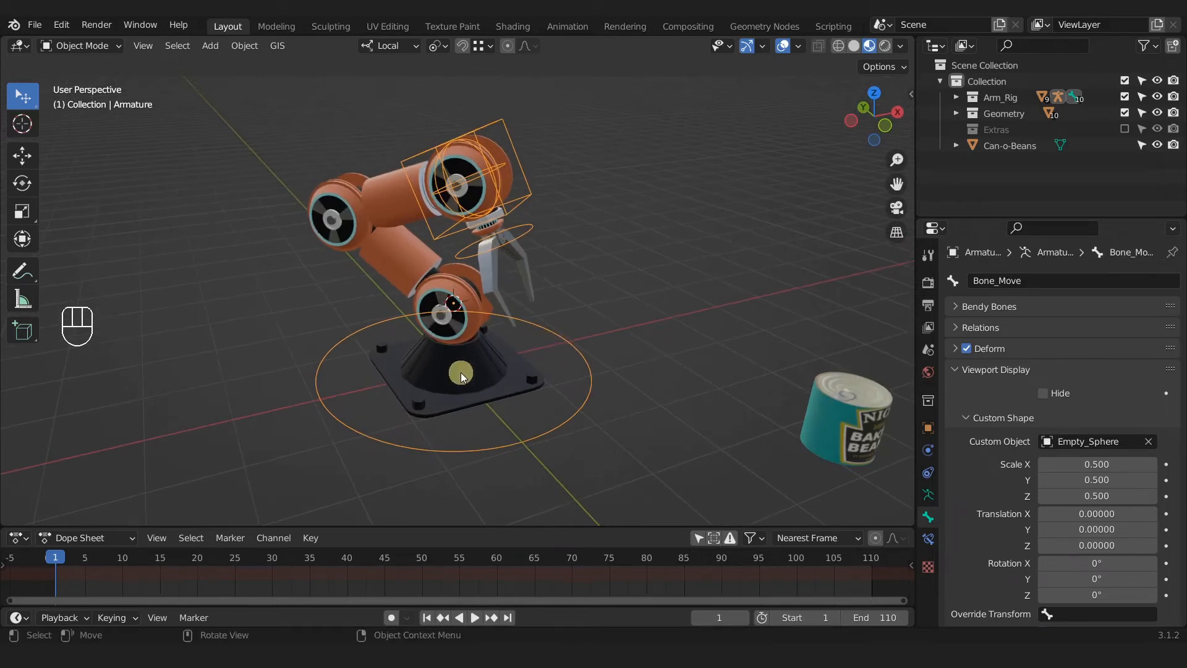
{"action": "left_click", "coordinate": [478, 374]}
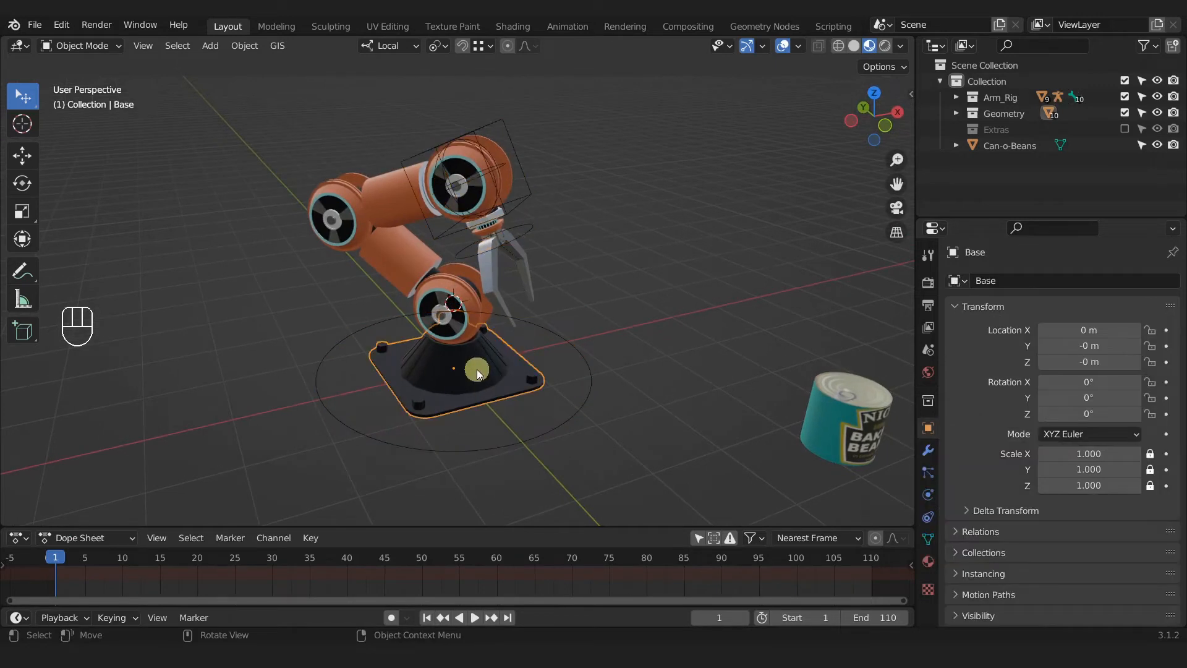
{"action": "key", "text": "g"}
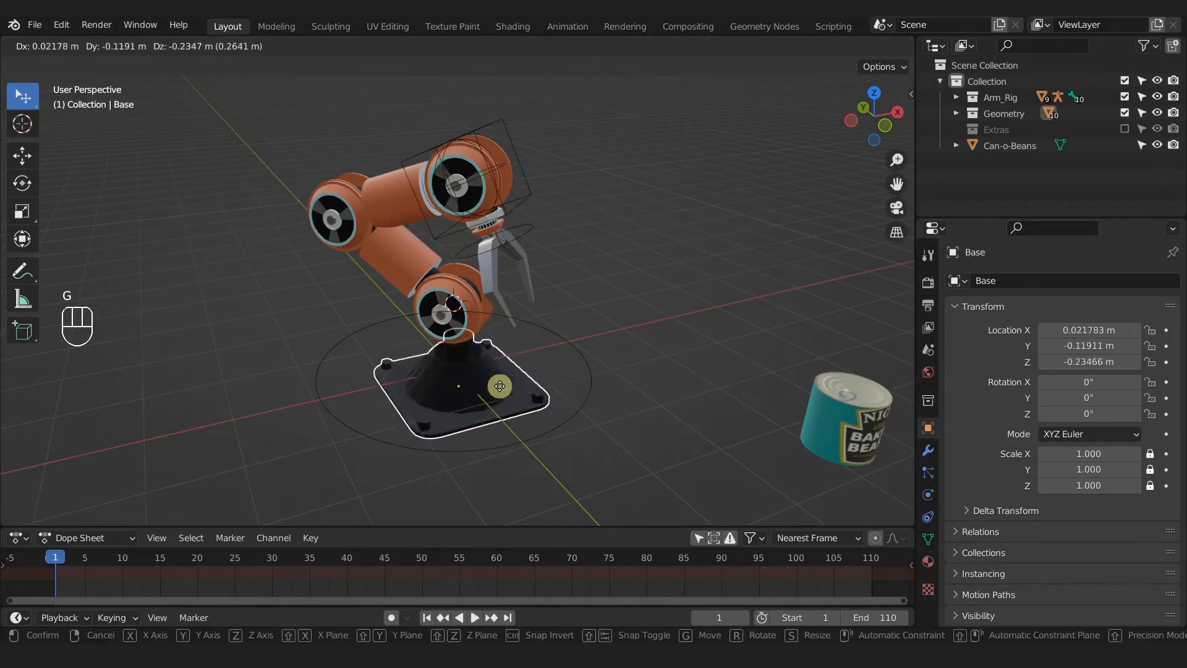
{"action": "right_click", "coordinate": [521, 386]}
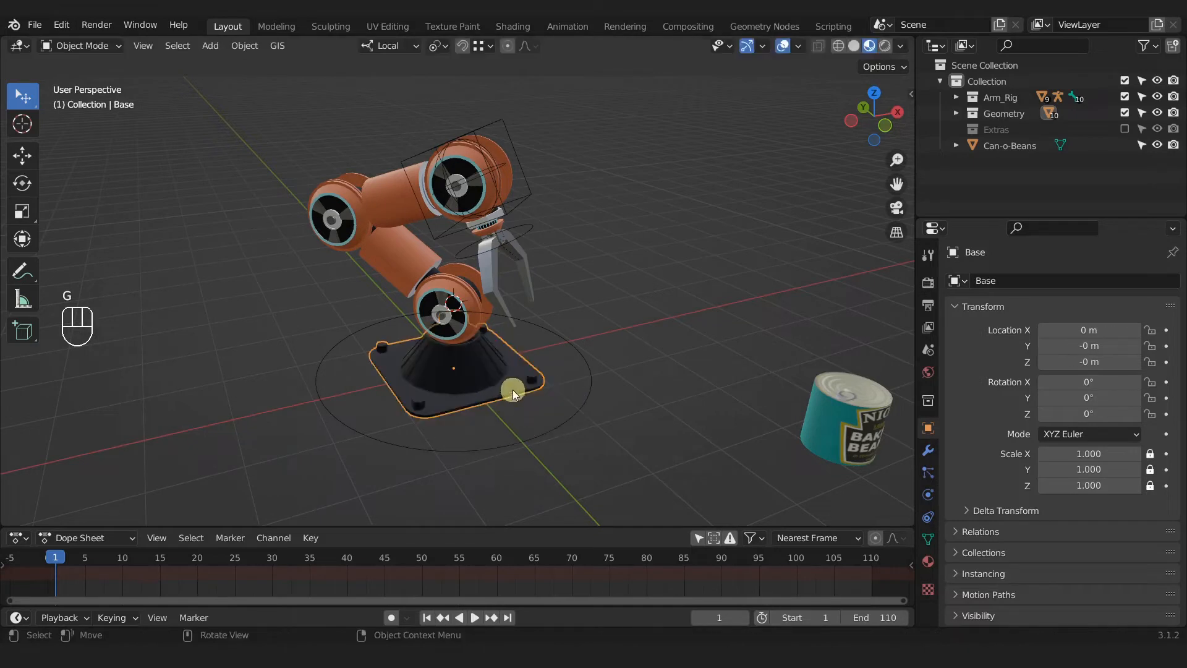
{"action": "left_click", "coordinate": [564, 421]}
{"action": "key", "text": "g"}
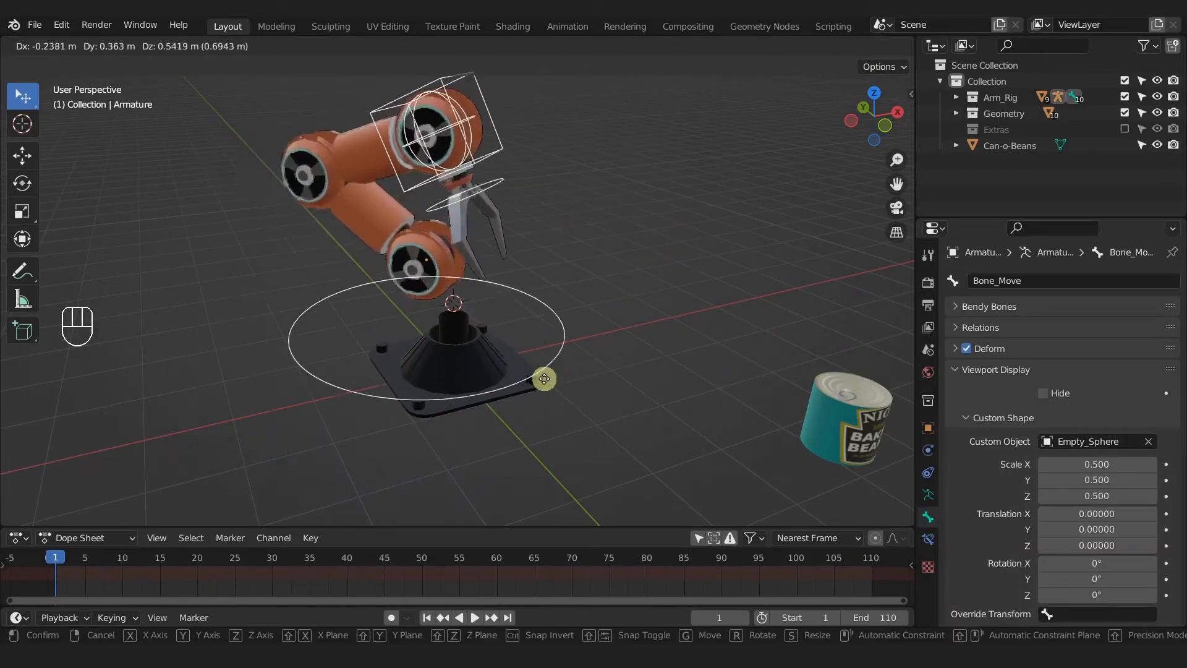
{"action": "left_click", "coordinate": [559, 382]}
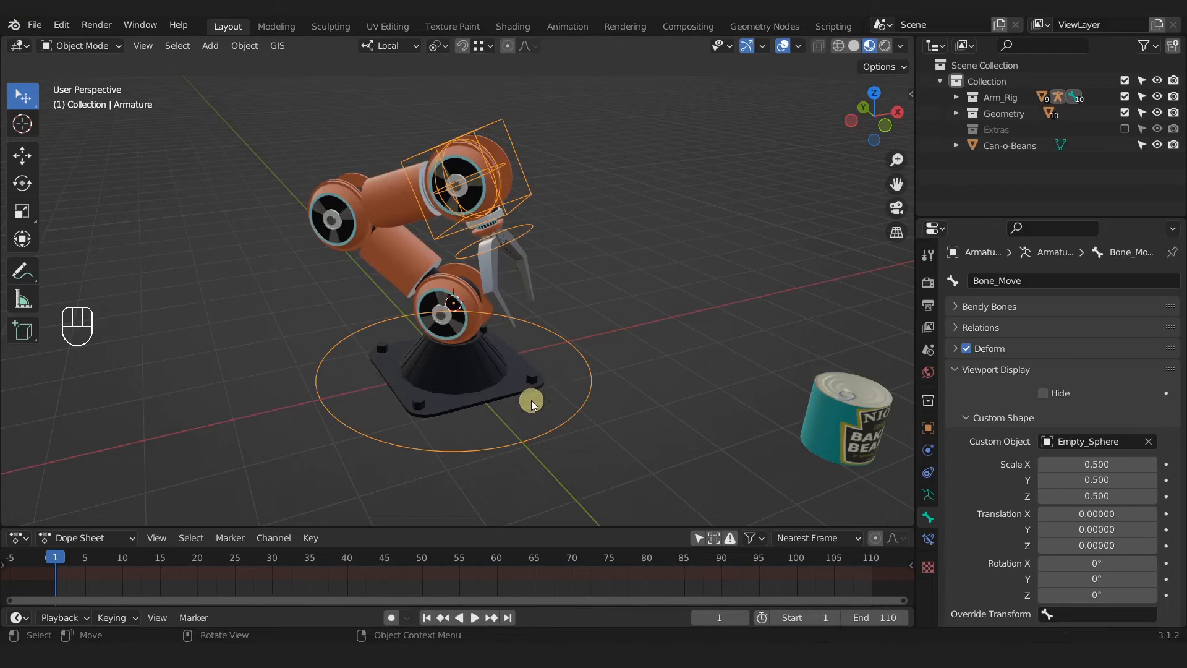
Try parenting the Base mesh to Bone_Base_ALL with the Bone option from Pose Mode, and undo it.
{"action": "left_click", "coordinate": [479, 374]}
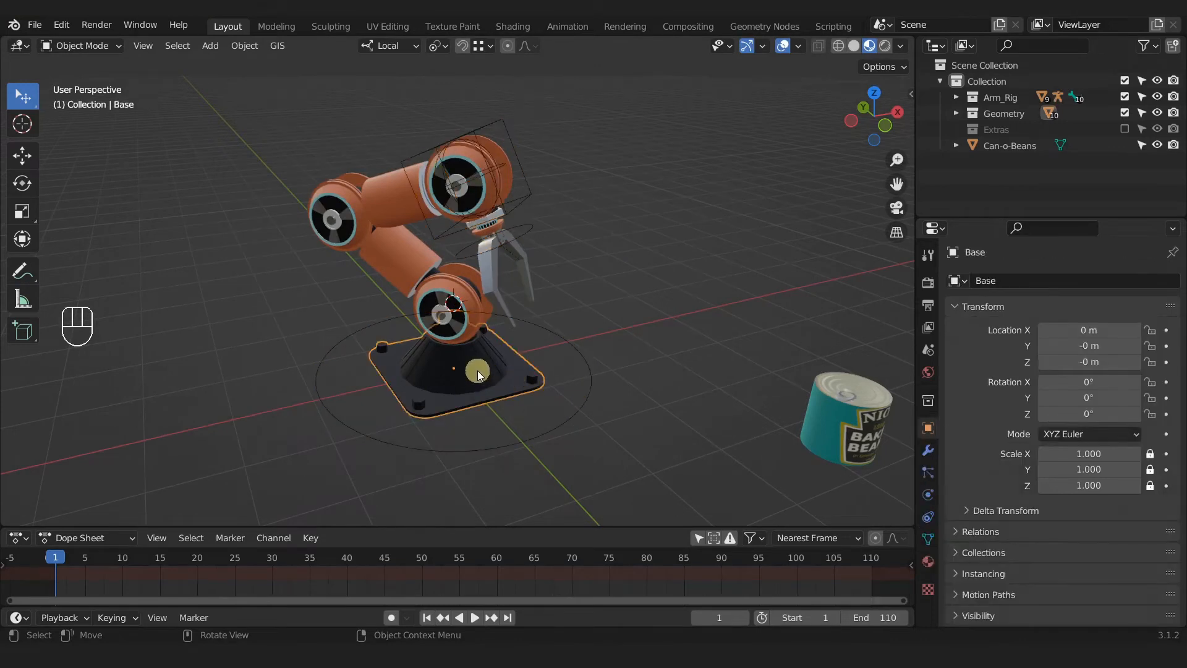
{"action": "left_click", "coordinate": [555, 429], "text": "shift"}
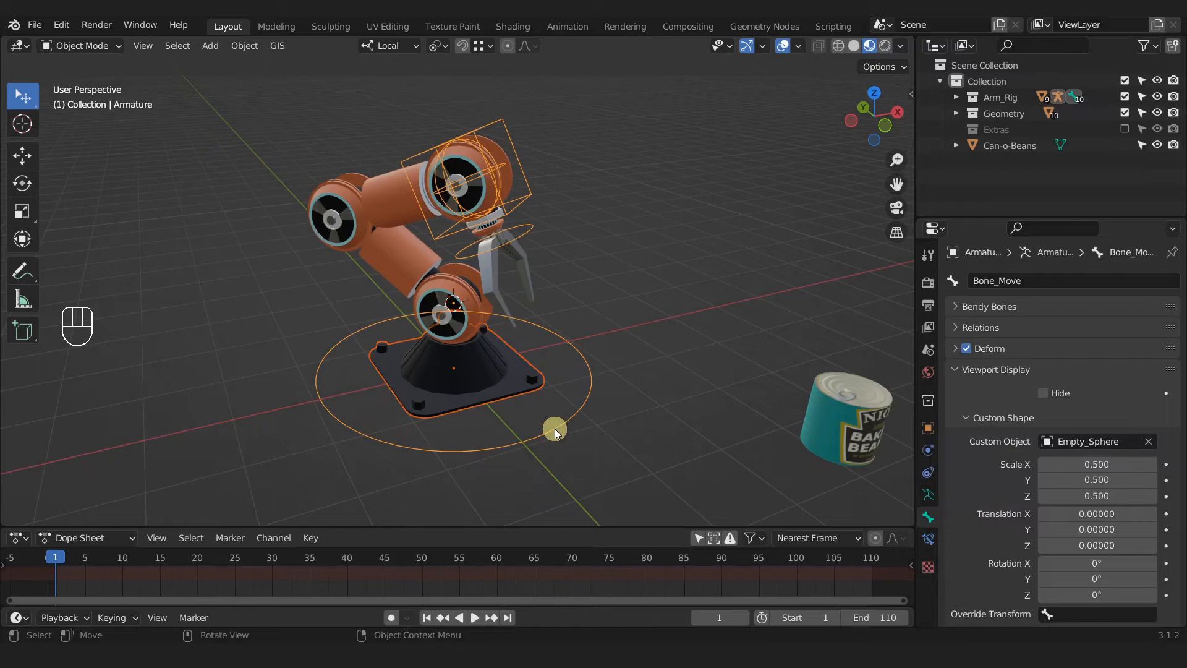
{"action": "key", "text": "ctrl+Tab"}
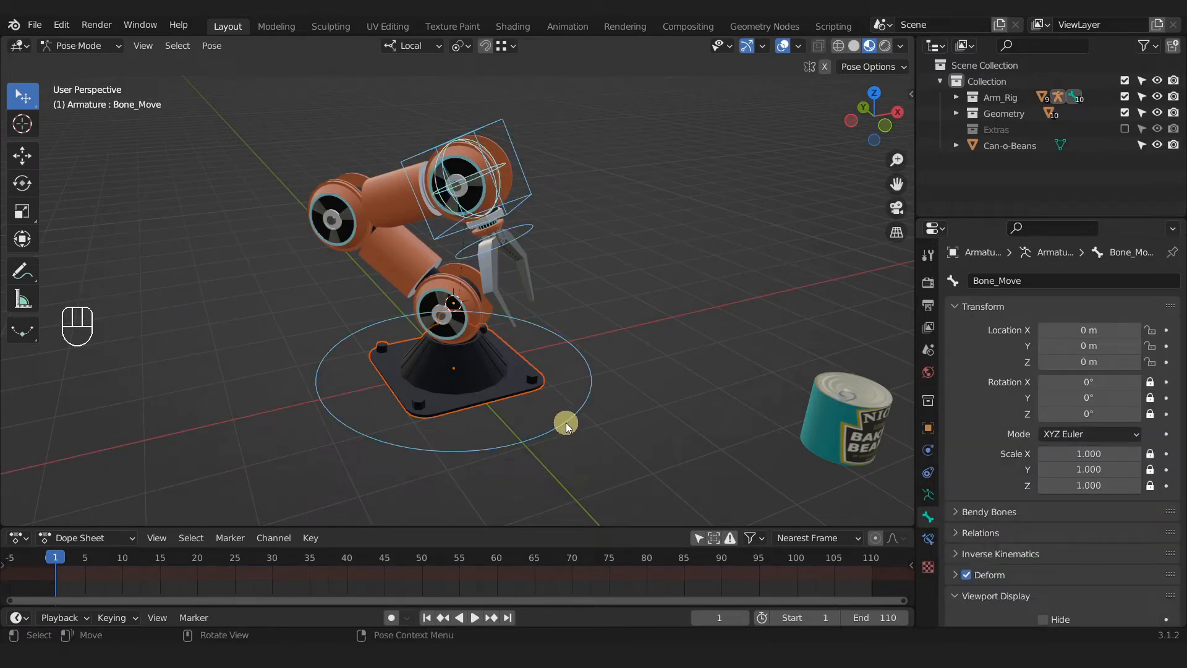
{"action": "left_click", "coordinate": [565, 422]}
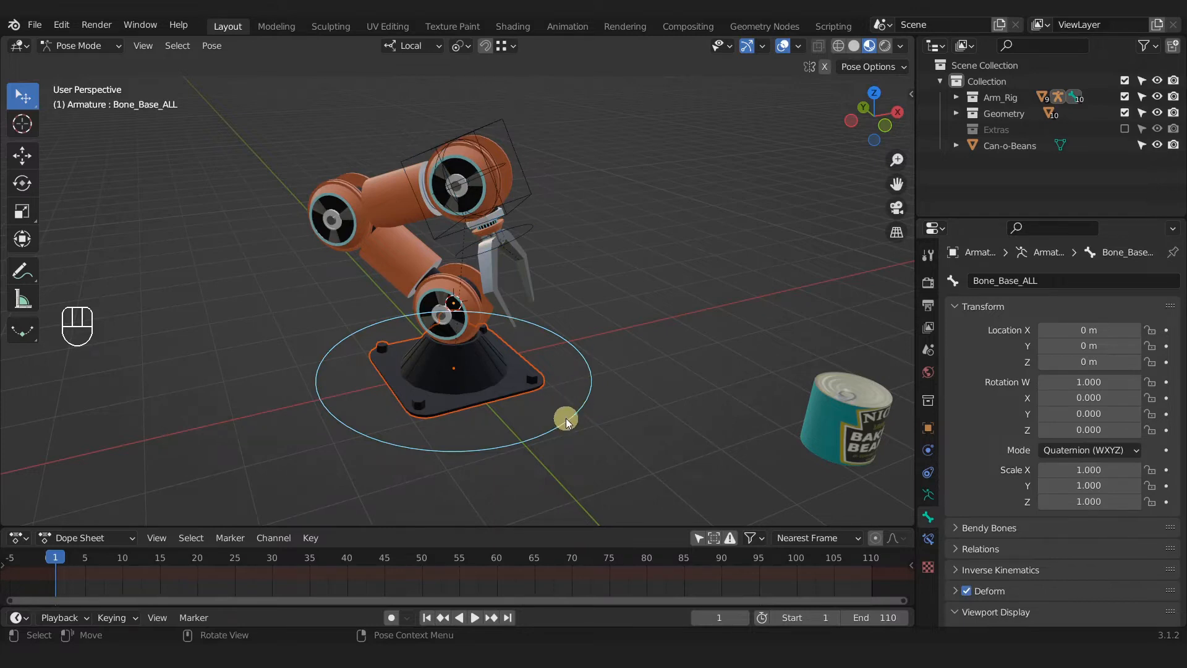
{"action": "key", "text": "ctrl+p"}
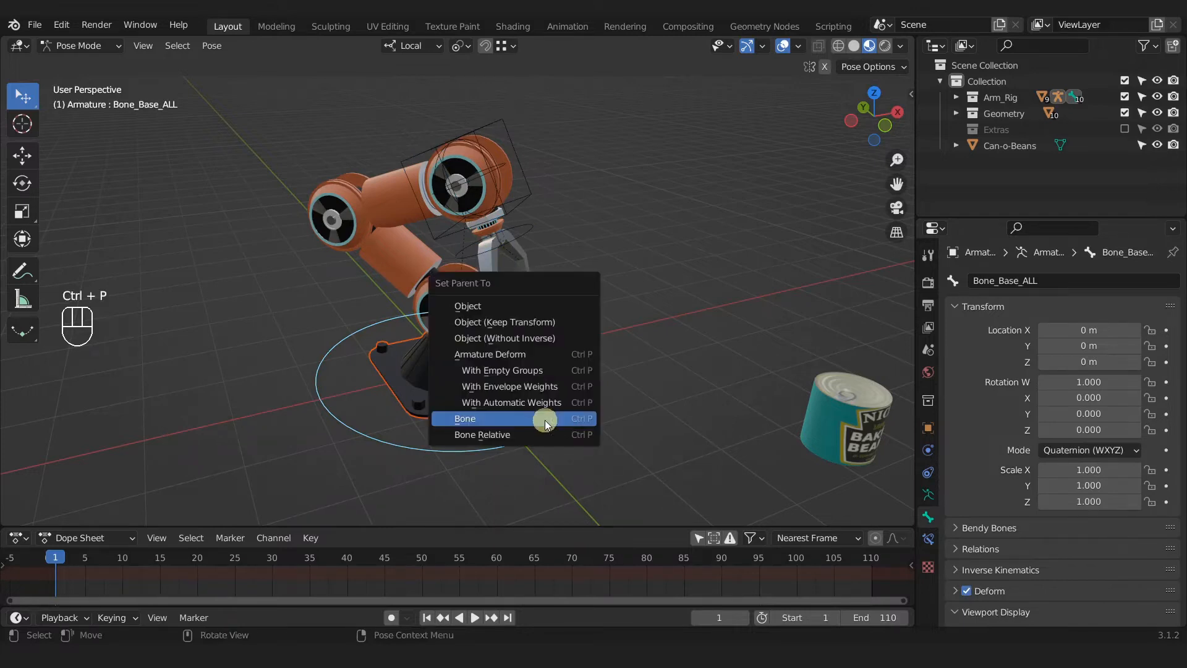
{"action": "left_click", "coordinate": [509, 418]}
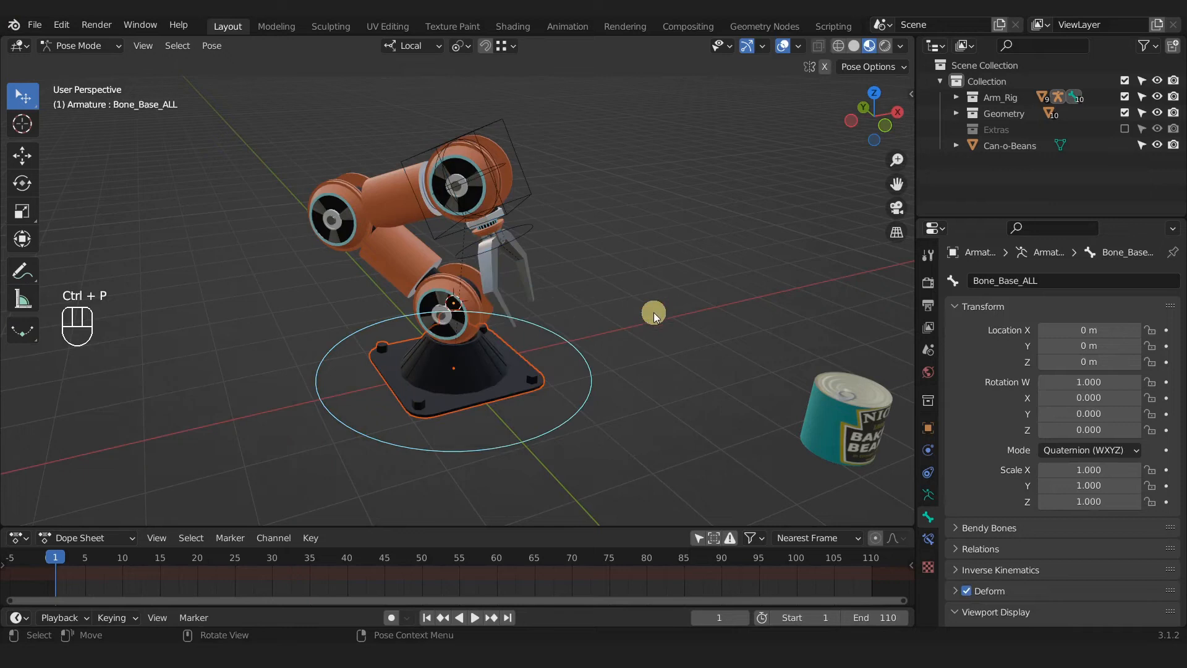
{"action": "key", "text": "ctrl+z"}
{"action": "key", "text": "ctrl+z"}
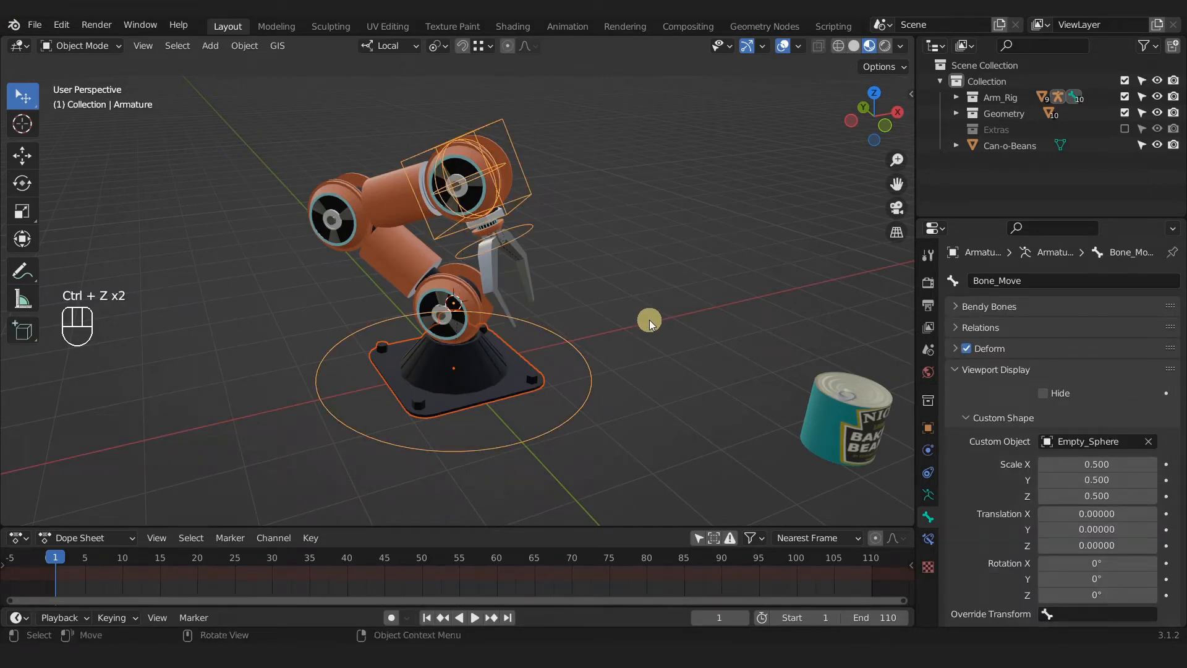
Try moving the armature alone in Object Mode to check the Base's attachment, and cancel the move.
{"action": "left_click", "coordinate": [564, 420]}
{"action": "key", "text": "g"}
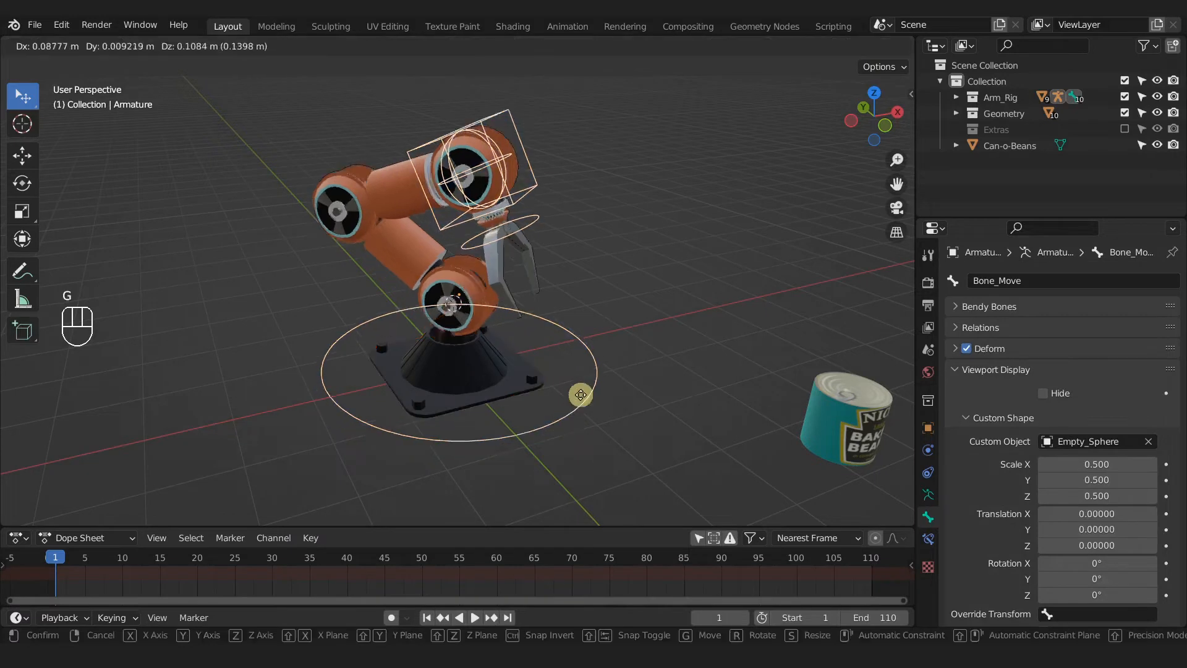
{"action": "right_click", "coordinate": [442, 365]}
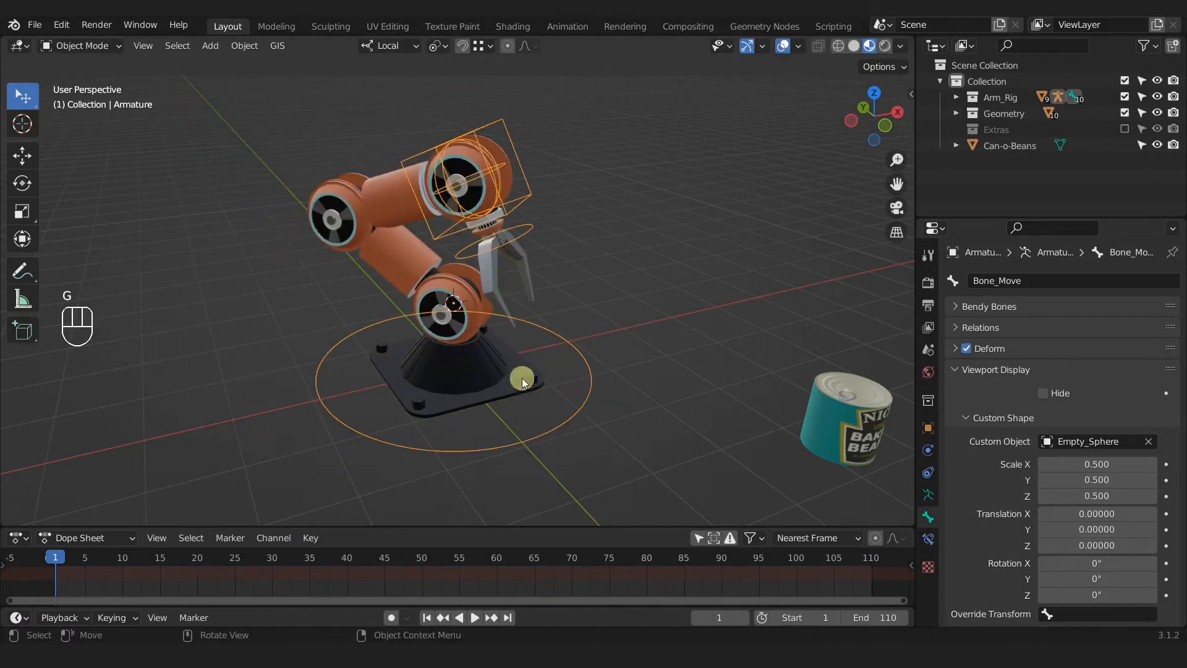
{"action": "key", "text": "ctrl+z"}
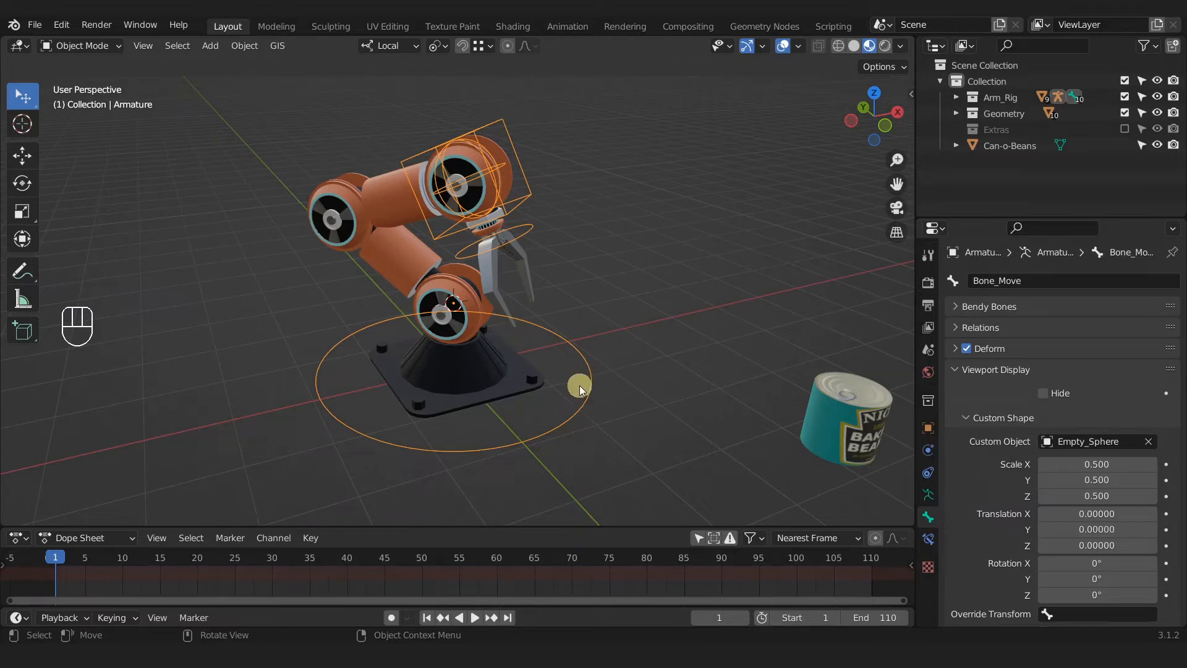
Make Bone_Base_ALL the armature's active bone in Edit Mode and return to Object Mode.
{"action": "key", "text": "Tab"}
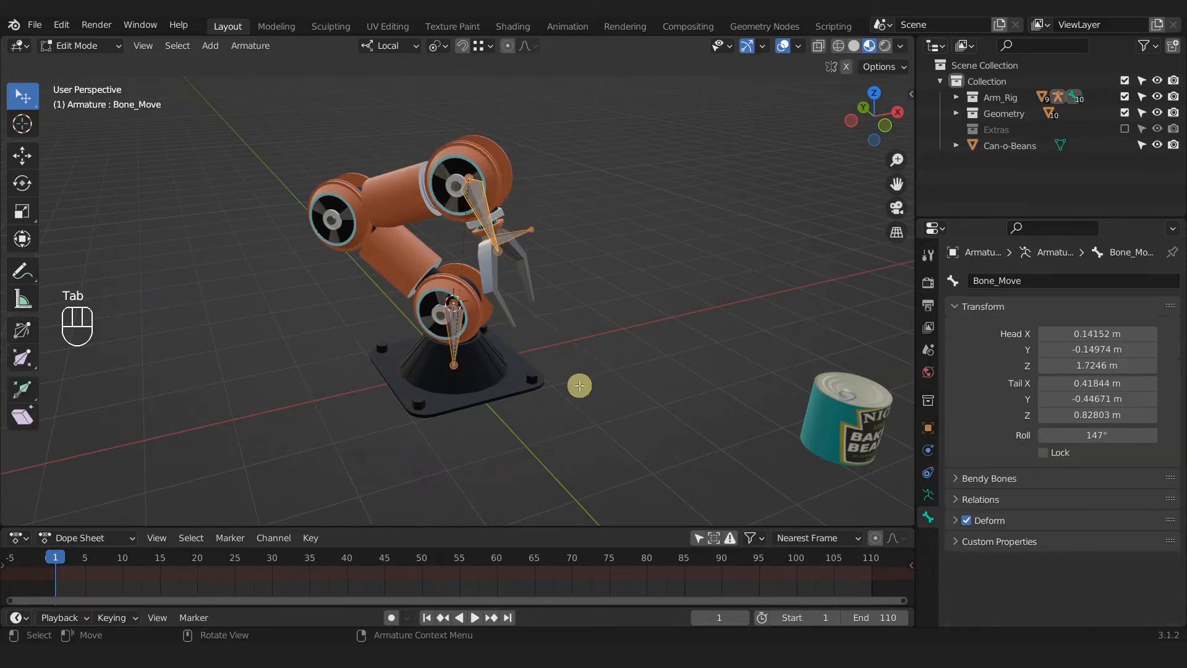
{"action": "left_click", "coordinate": [458, 335]}
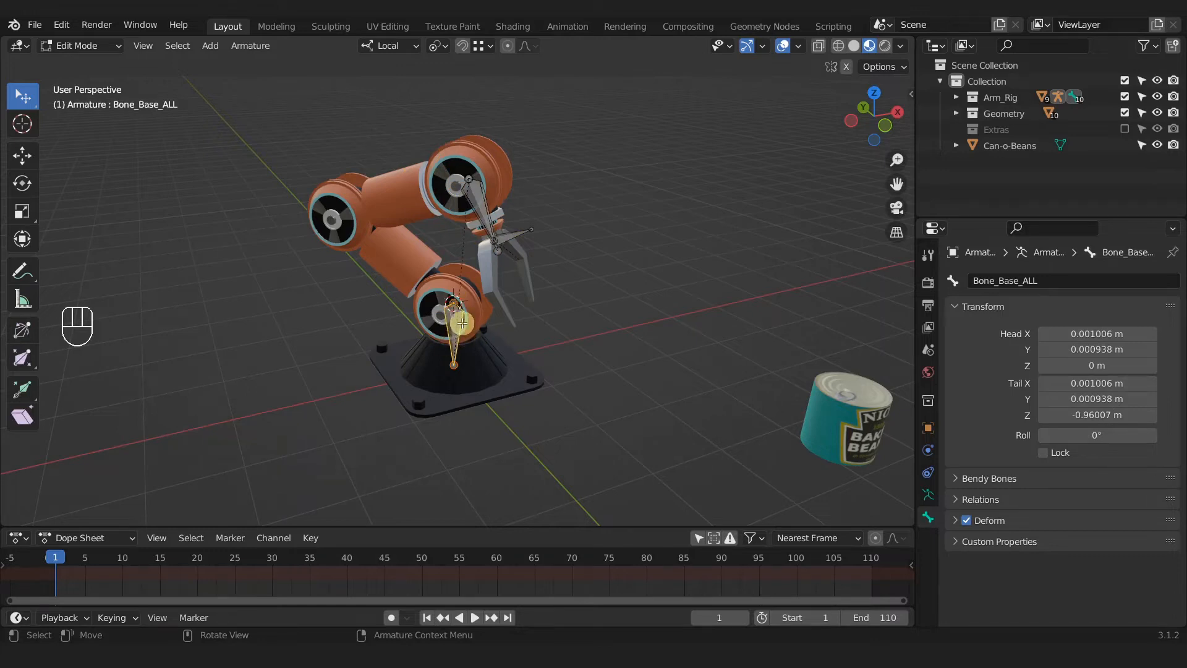
{"action": "key", "text": "Tab"}
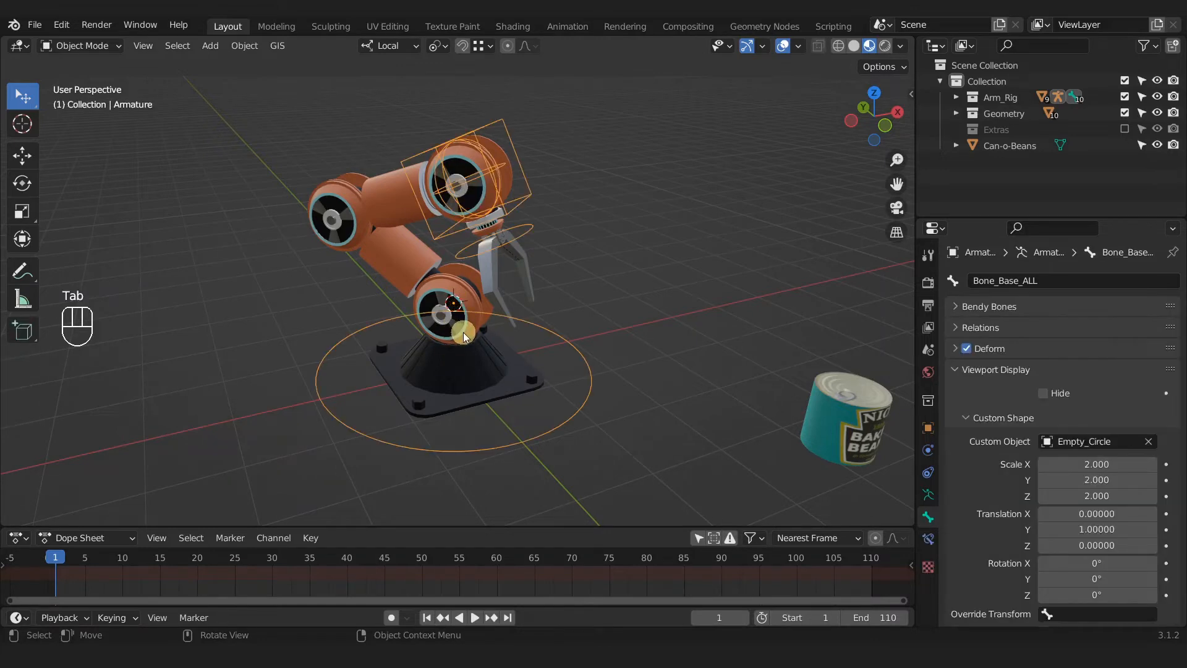
Parent the Base mesh to the armature's Bone_Base_ALL with the Bone option, and test-move the armature to check the attachment.
{"action": "left_click", "coordinate": [458, 370]}
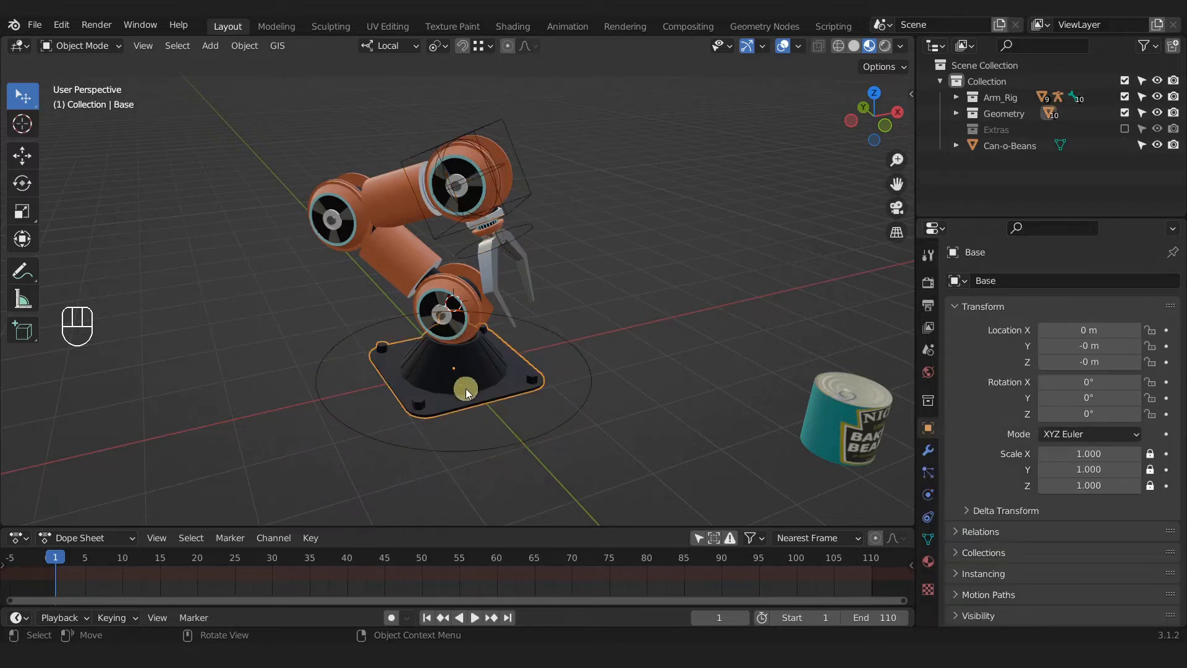
{"action": "left_click", "coordinate": [522, 438], "text": "shift"}
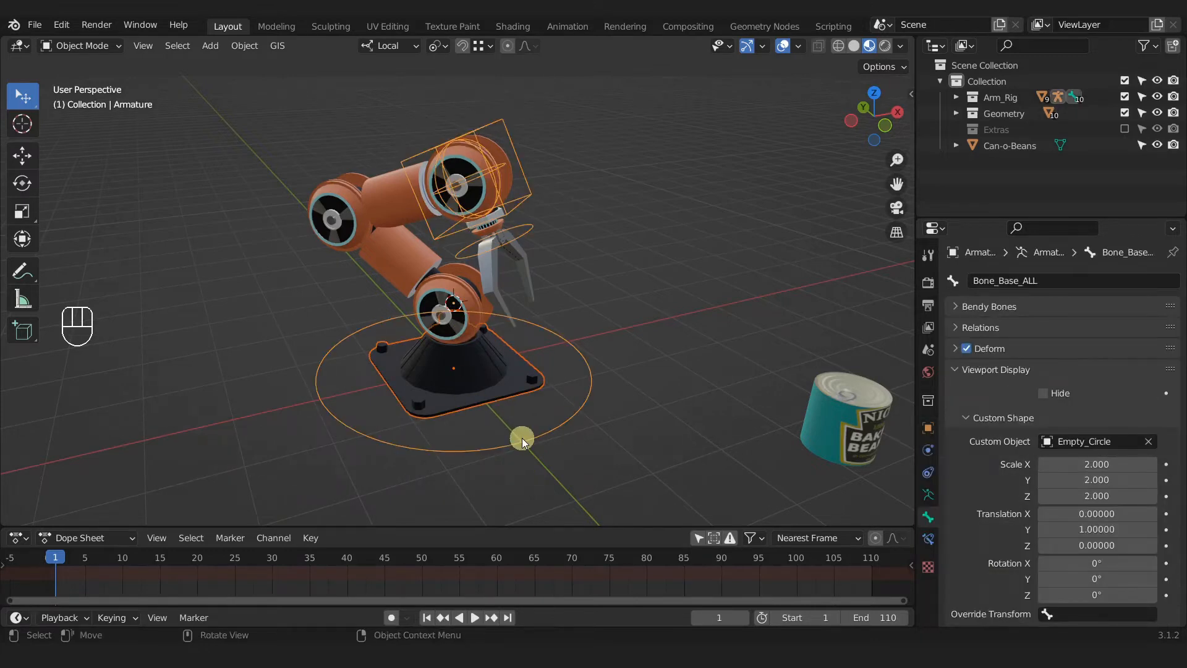
{"action": "key", "text": "ctrl+p"}
{"action": "left_click", "coordinate": [521, 439]}
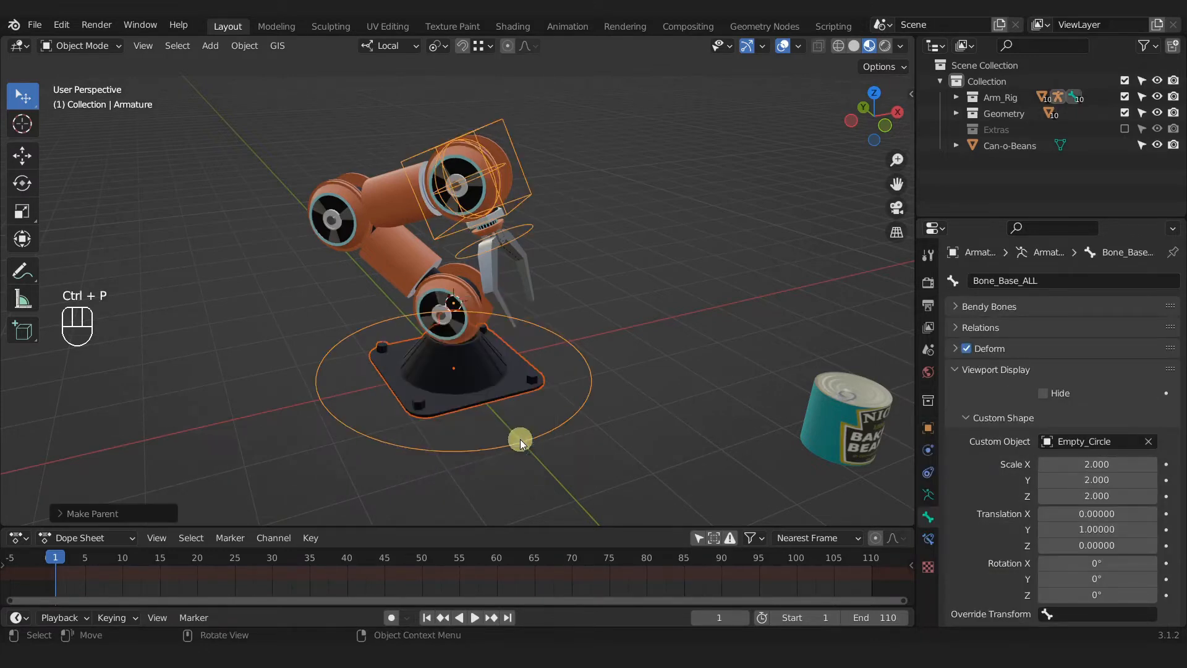
{"action": "mouse_move", "coordinate": [515, 440]}
{"action": "left_mouse_down"}
{"action": "mouse_move", "coordinate": [546, 297]}
{"action": "mouse_move", "coordinate": [340, 363]}
{"action": "mouse_move", "coordinate": [259, 416]}
{"action": "mouse_move", "coordinate": [512, 418]}
{"action": "left_mouse_up"}
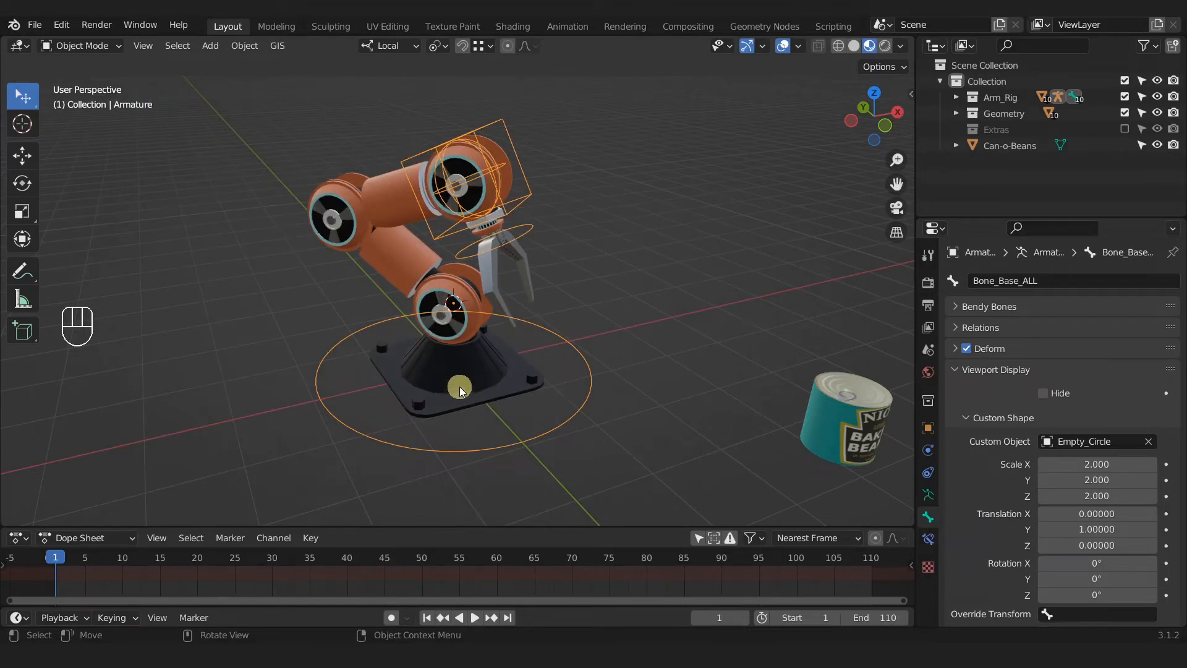
Check the armature in Pose Mode and Edit Mode to see which bone is active, and return to Object Mode.
{"action": "key", "text": "ctrl+Tab"}
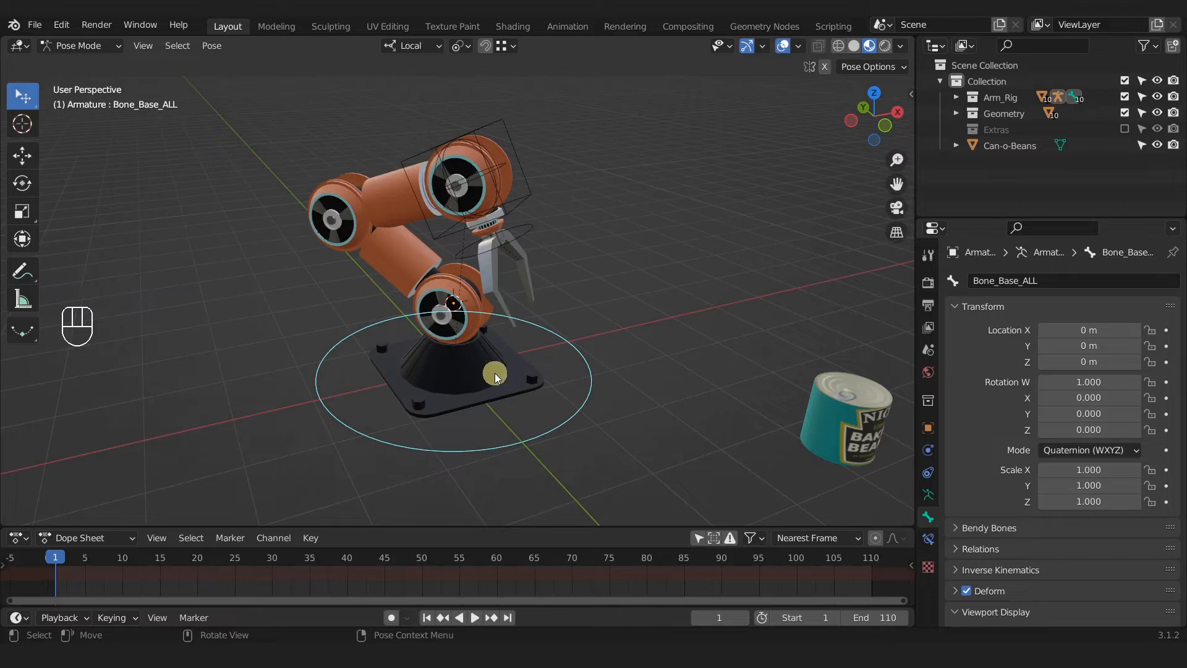
{"action": "key", "text": "ctrl+Tab"}
{"action": "left_click", "coordinate": [480, 371]}
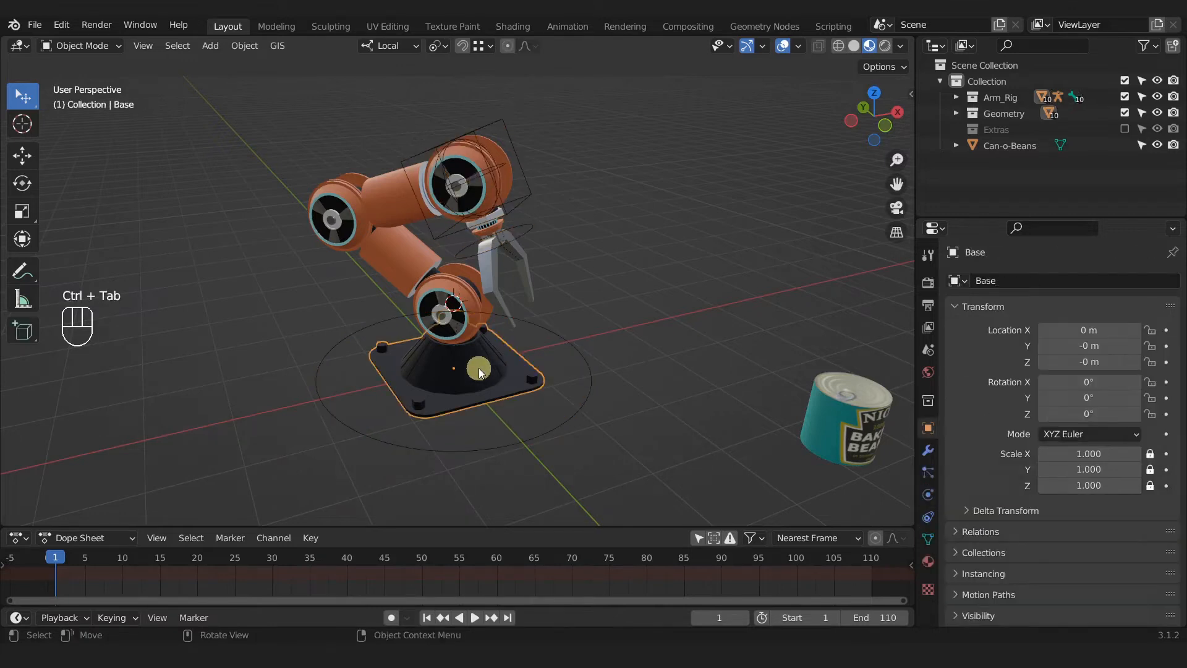
{"action": "left_click", "coordinate": [550, 436]}
{"action": "key", "text": "Tab"}
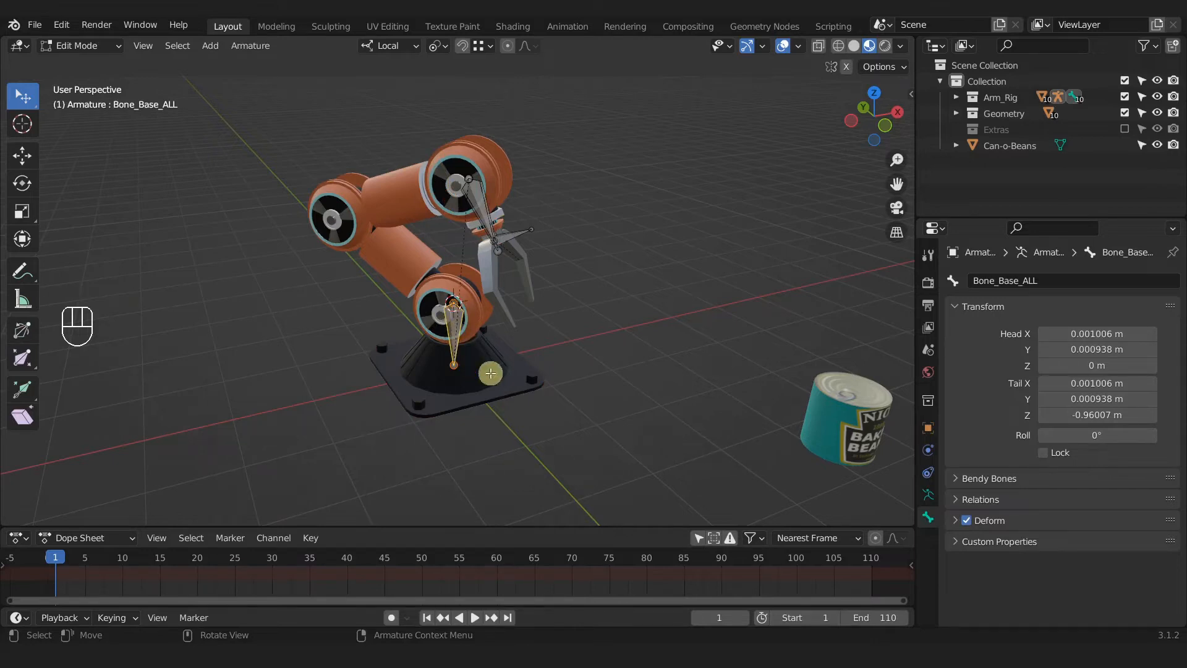
{"action": "key", "text": "Tab"}
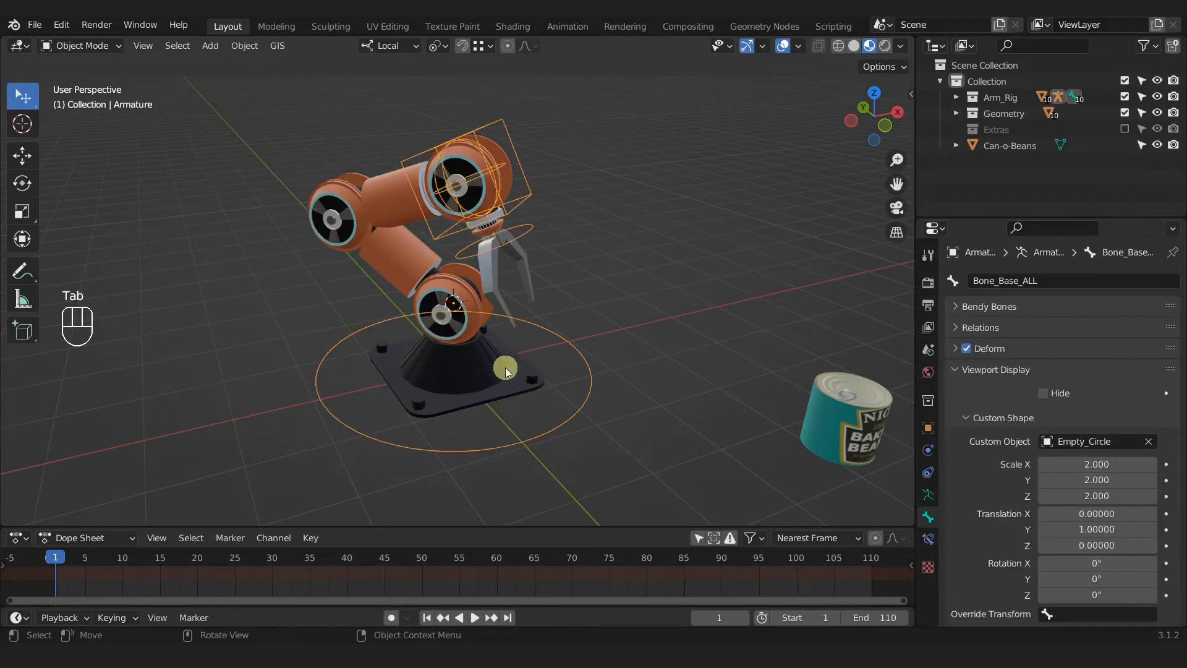
Repeat the Bone parenting of the Base mesh to Bone_Base_ALL, and reselect the Base followed by the armature.
{"action": "left_click", "coordinate": [486, 369]}
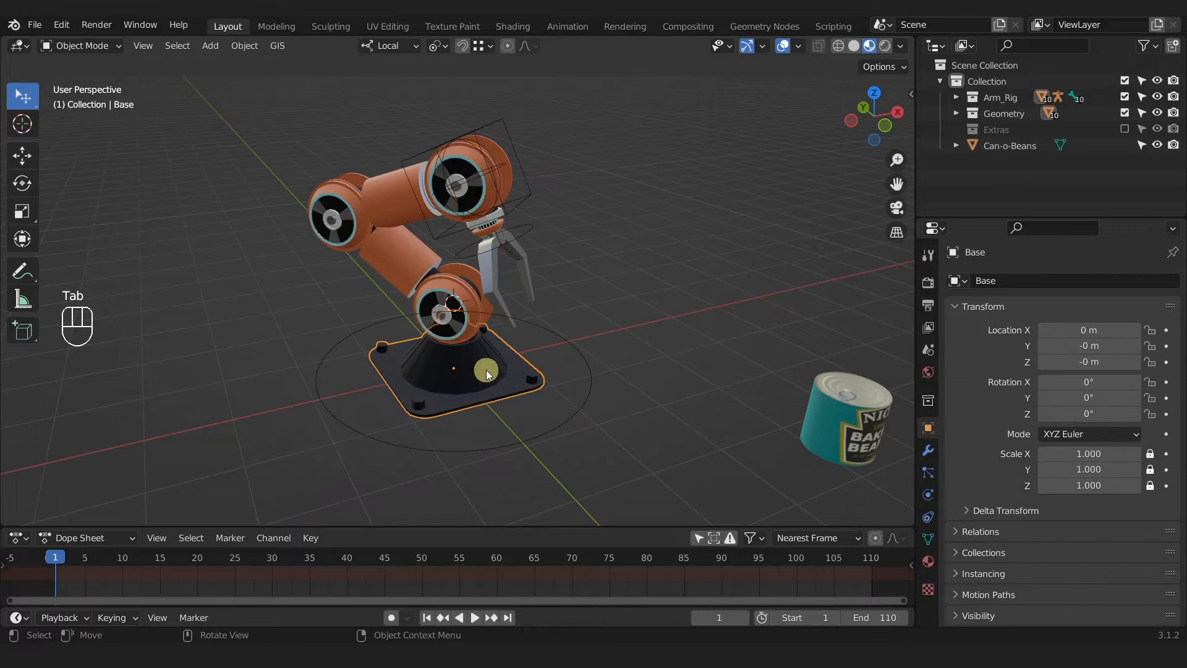
{"action": "left_click", "coordinate": [529, 434], "text": "shift"}
{"action": "key", "text": "ctrl+p"}
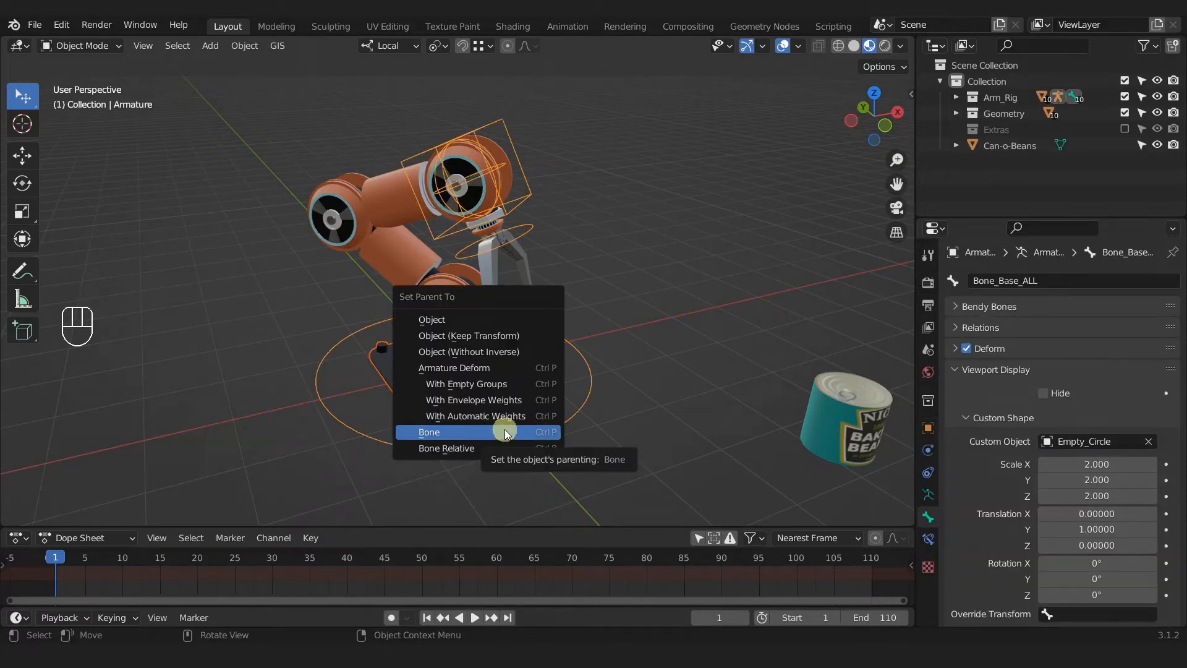
{"action": "left_click", "coordinate": [501, 433]}
{"action": "left_click", "coordinate": [484, 373]}
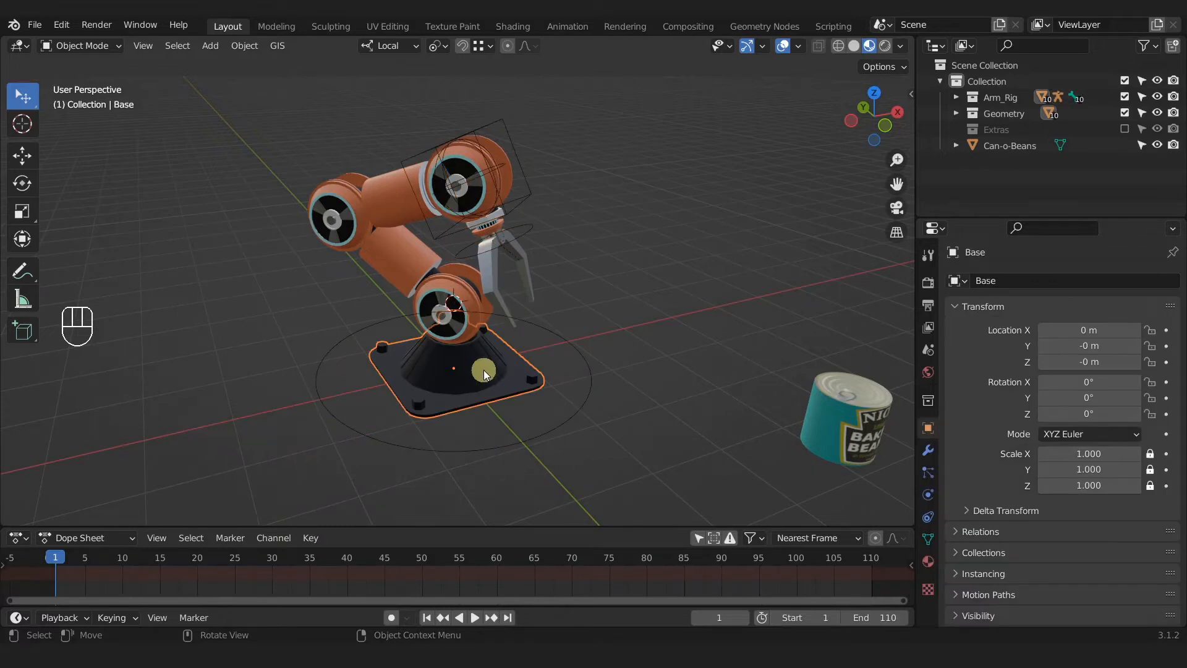
{"action": "key", "text": "shift"}
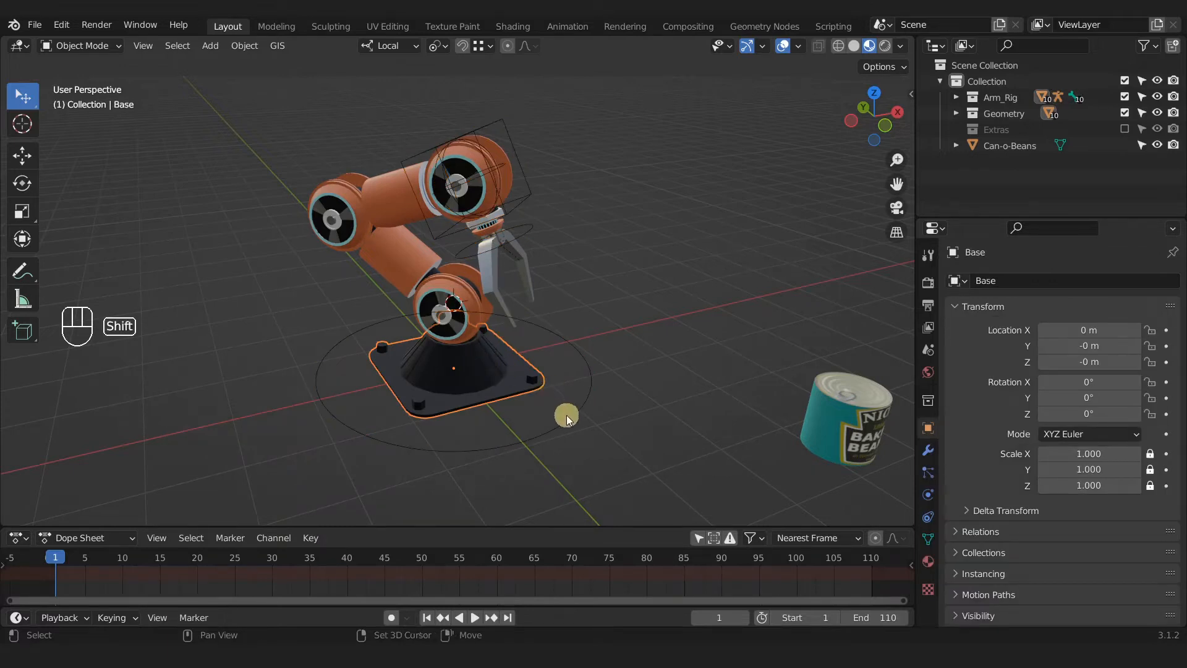
{"action": "left_click", "coordinate": [567, 416], "text": "shift"}
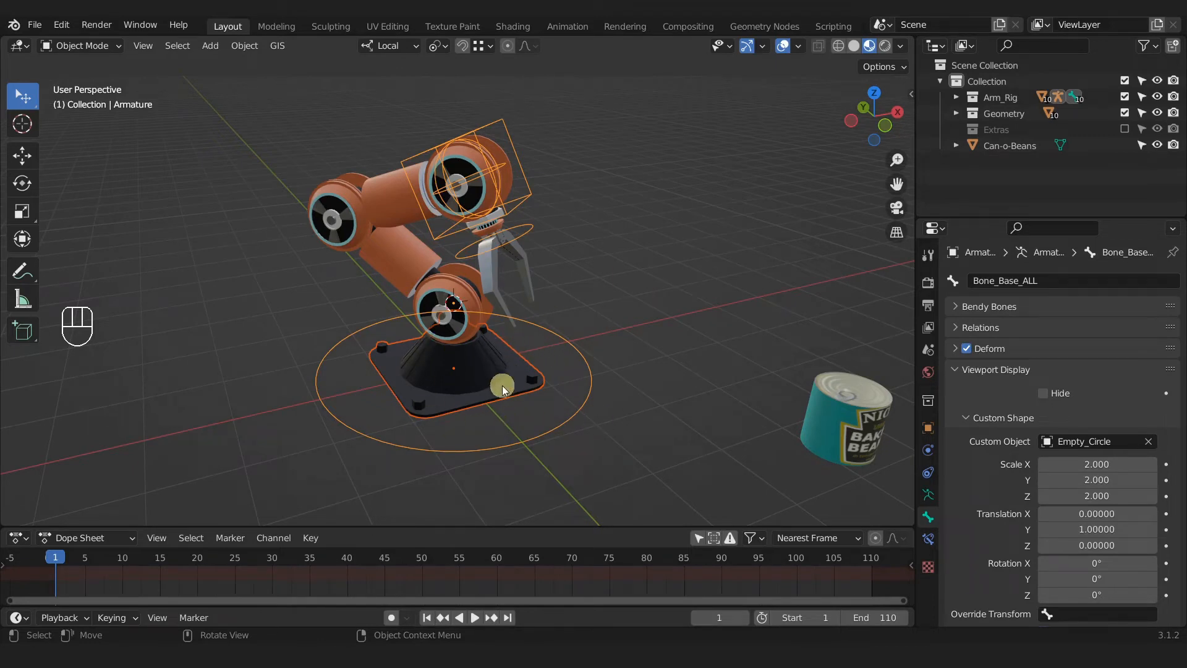
Select only the armature and switch it to Pose Mode with Bone_Base_ALL active.
{"action": "left_click", "coordinate": [573, 414]}
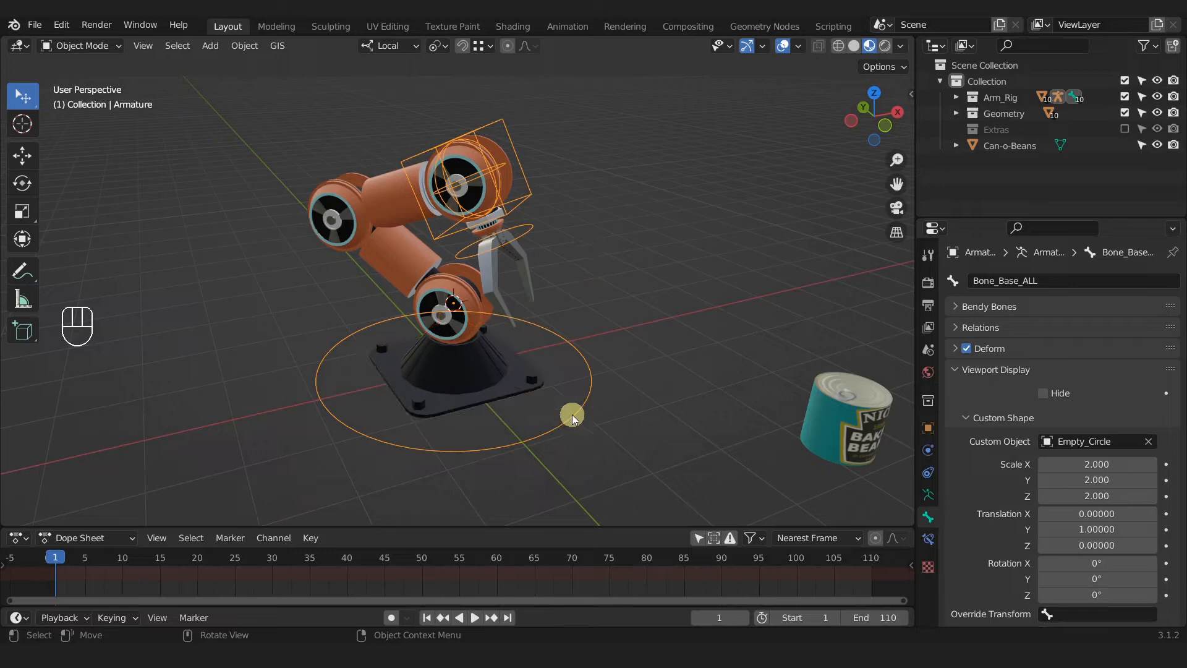
{"action": "key", "text": "ctrl+Tab"}
{"action": "key", "text": "ctrl+Tab"}
{"action": "key", "text": "ctrl+Tab"}
{"action": "key", "text": "ctrl+Tab"}
{"action": "middle_click_drag", "start_coordinate": [592, 421], "coordinate": [449, 364]}
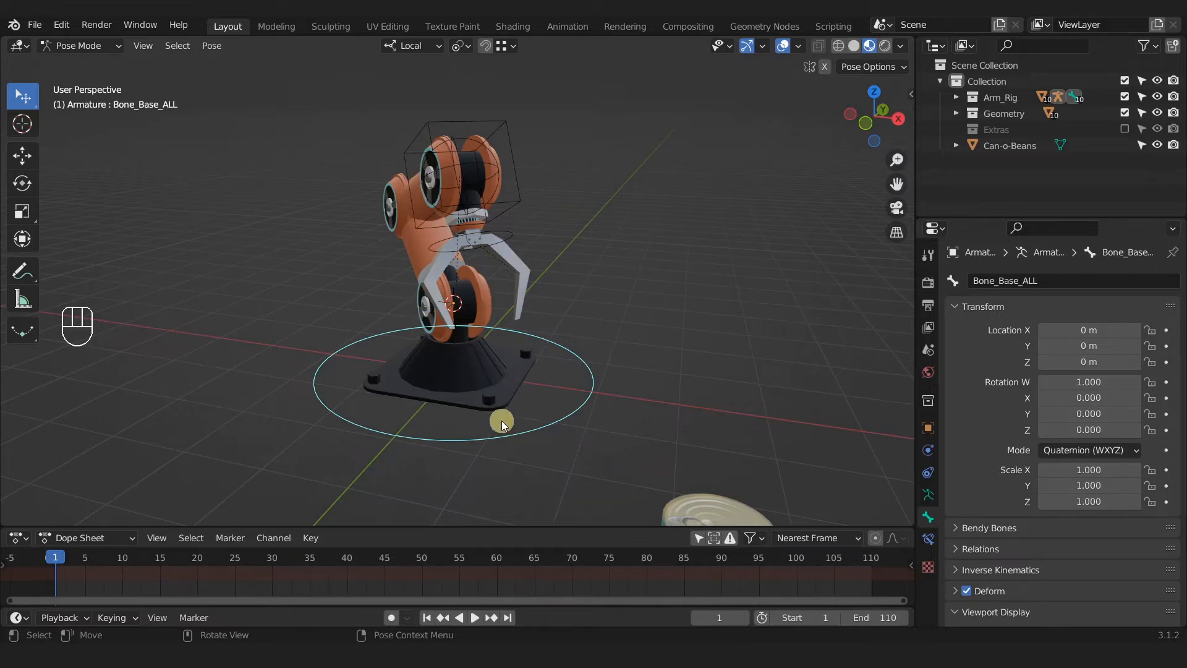
{"action": "middle_click_drag", "start_coordinate": [453, 419], "coordinate": [557, 429]}
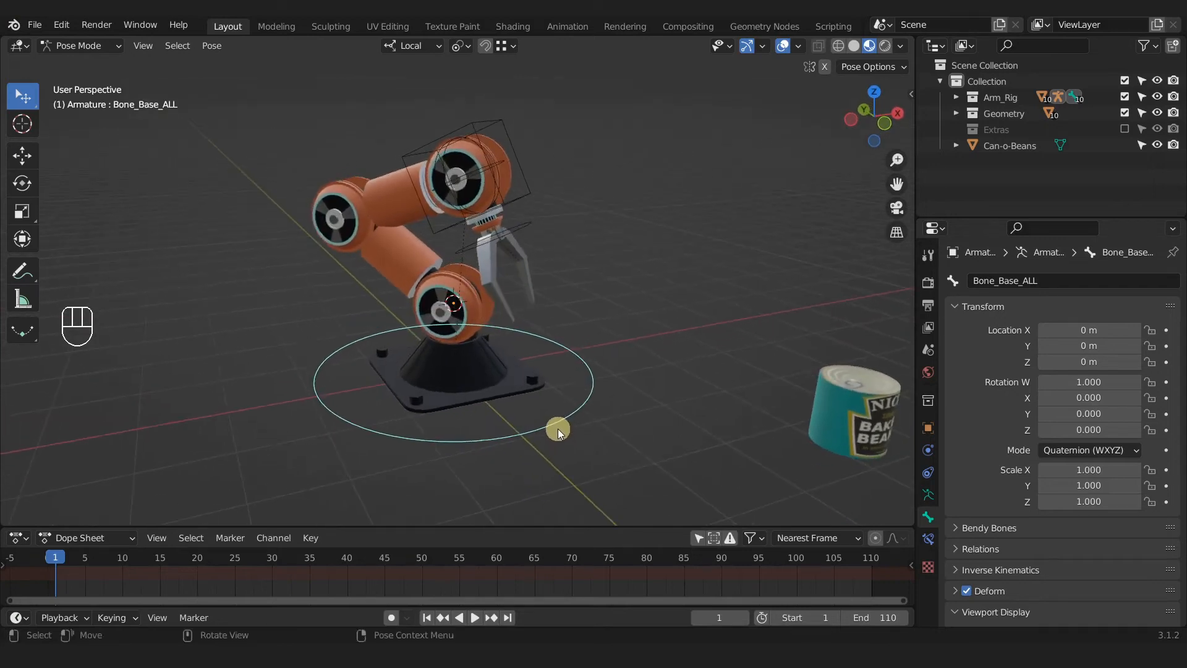
Try moving Bone_Base_ALL and Bone_Move in turn to test the rig, cancelling both moves.
{"action": "mouse_move", "coordinate": [554, 424]}
{"action": "left_mouse_down"}
{"action": "mouse_move", "coordinate": [583, 408]}
{"action": "mouse_move", "coordinate": [570, 414]}
{"action": "left_mouse_up"}
{"action": "right_click", "coordinate": [570, 413]}
{"action": "left_click_drag", "start_coordinate": [480, 170], "coordinate": [574, 328]}
{"action": "right_click", "coordinate": [573, 328]}
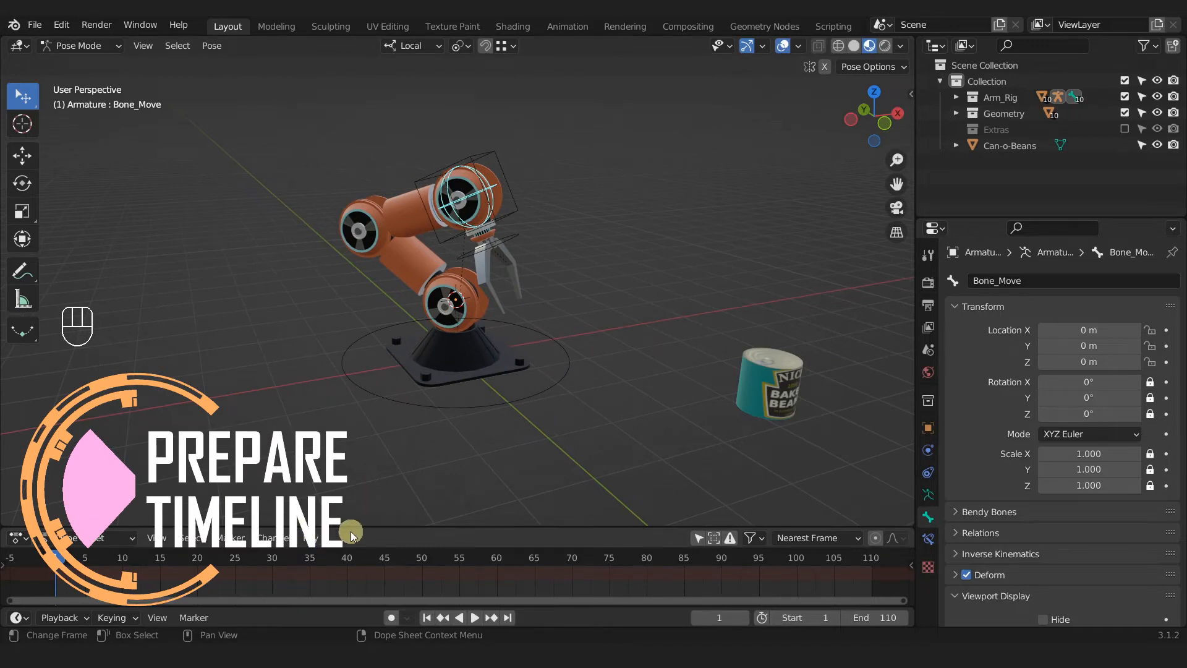
Close the Dope Sheet area by merging the 3D Viewport over it, and leave the Timeline collapsed to its header.
{"action": "left_click_drag", "start_coordinate": [350, 531], "coordinate": [350, 506]}
{"action": "left_click_drag", "start_coordinate": [313, 608], "coordinate": [321, 567]}
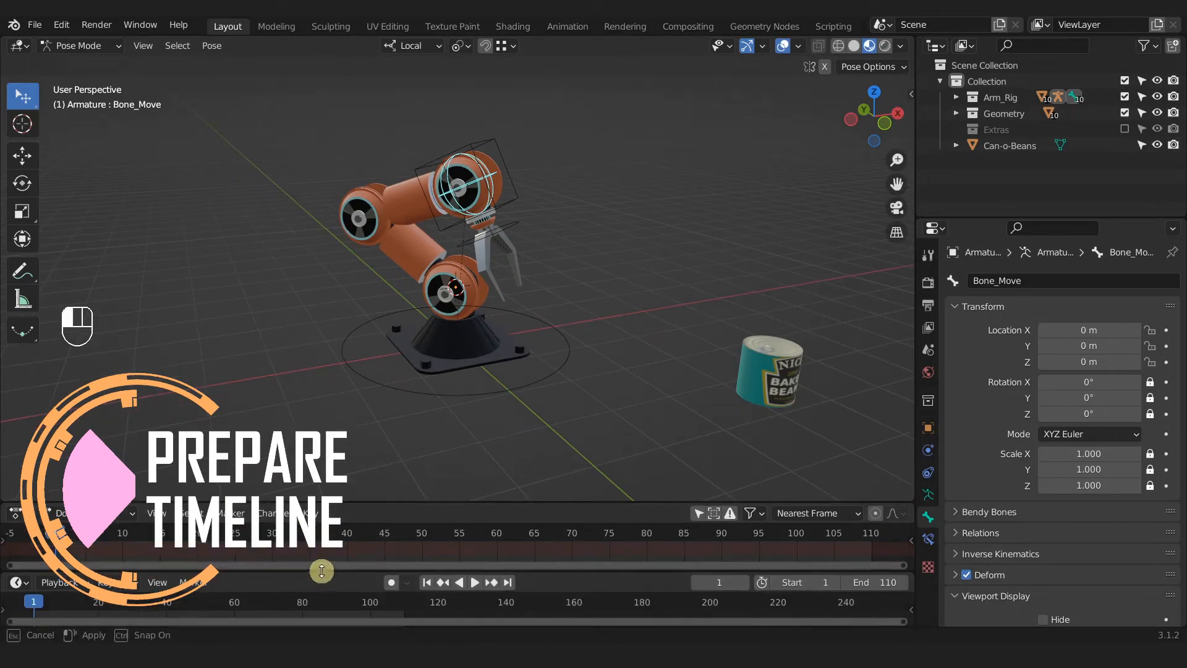
{"action": "left_click_drag", "start_coordinate": [329, 571], "coordinate": [299, 613]}
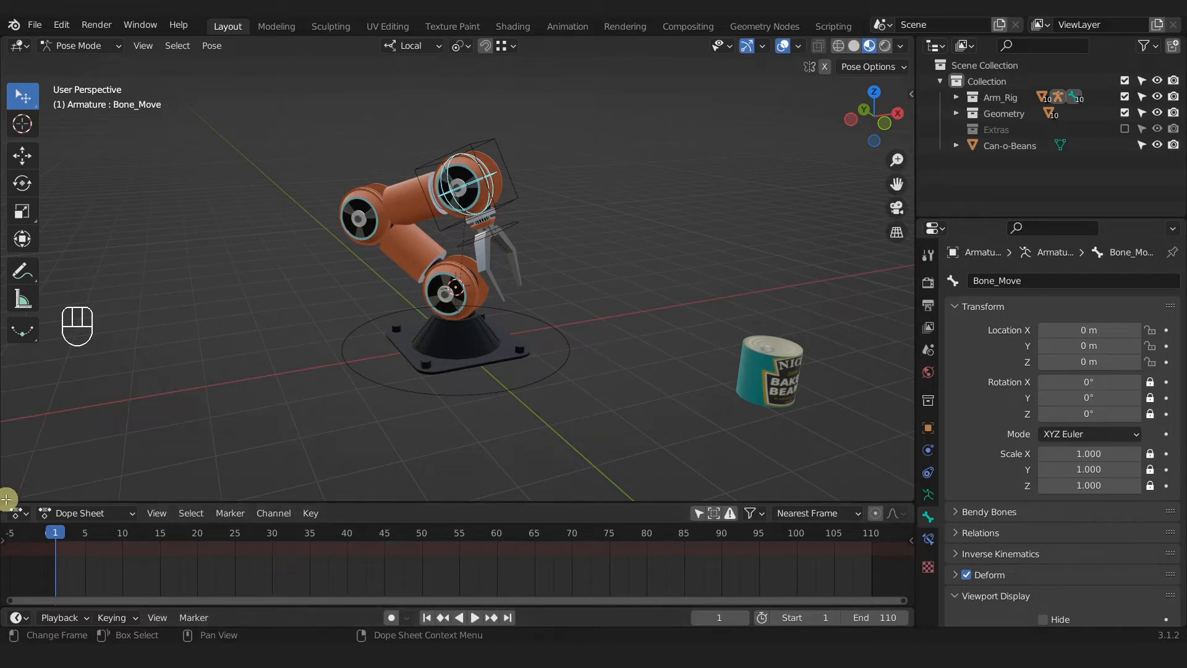
{"action": "left_click_drag", "start_coordinate": [7, 499], "coordinate": [8, 518]}
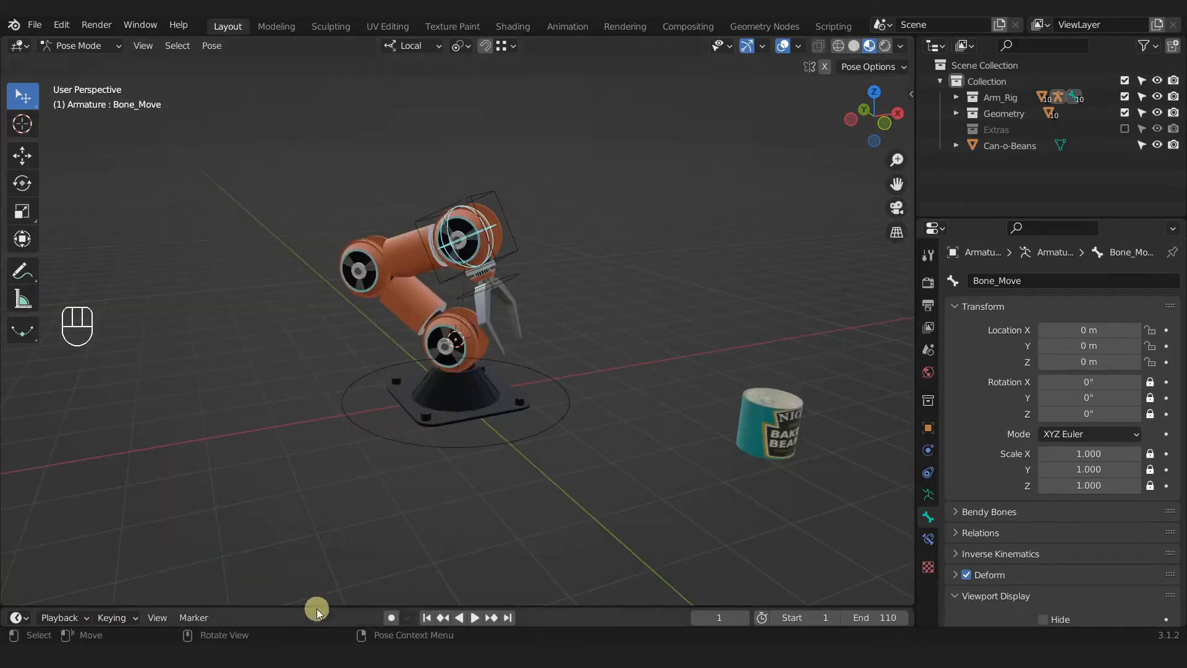
{"action": "left_click_drag", "start_coordinate": [315, 604], "coordinate": [317, 561]}
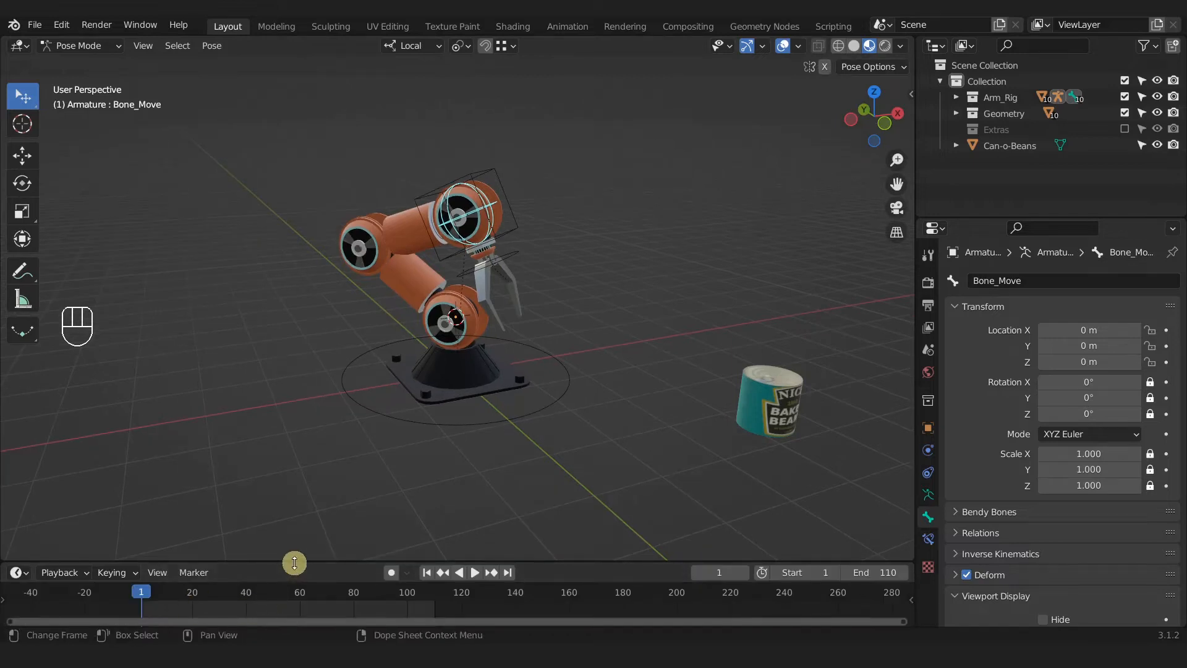
{"action": "left_click_drag", "start_coordinate": [295, 562], "coordinate": [291, 619]}
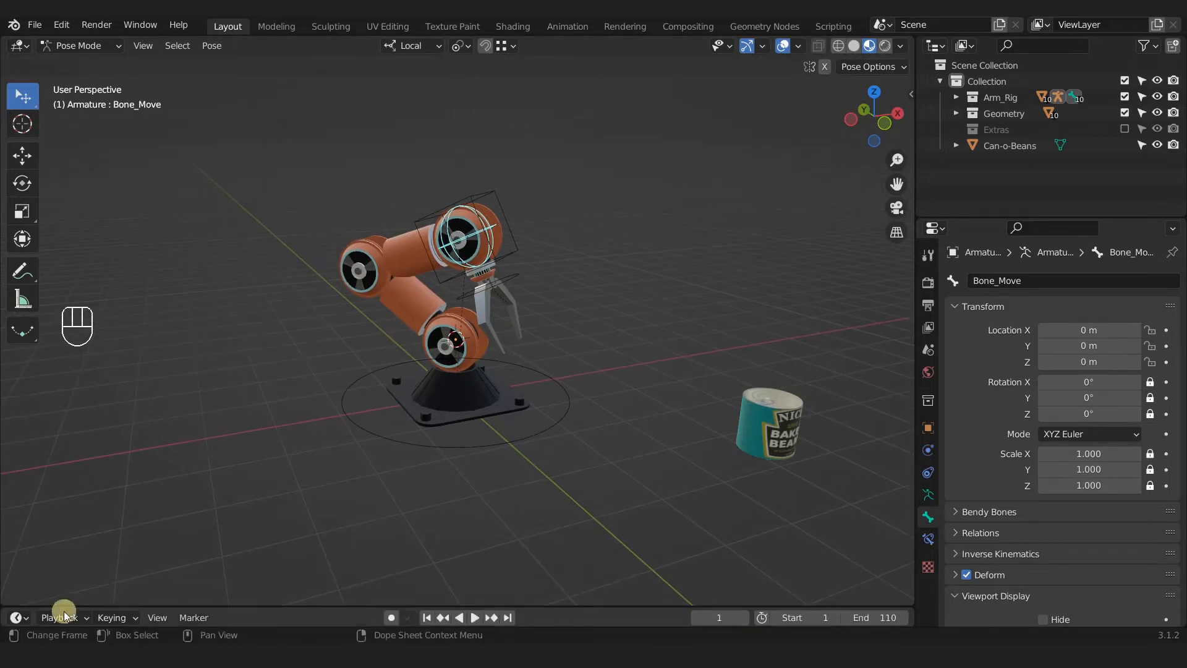
Split a new area off the lower part of the 3D Viewport, make it a Dope Sheet, and reduce its height.
{"action": "left_click_drag", "start_coordinate": [5, 602], "coordinate": [23, 465]}
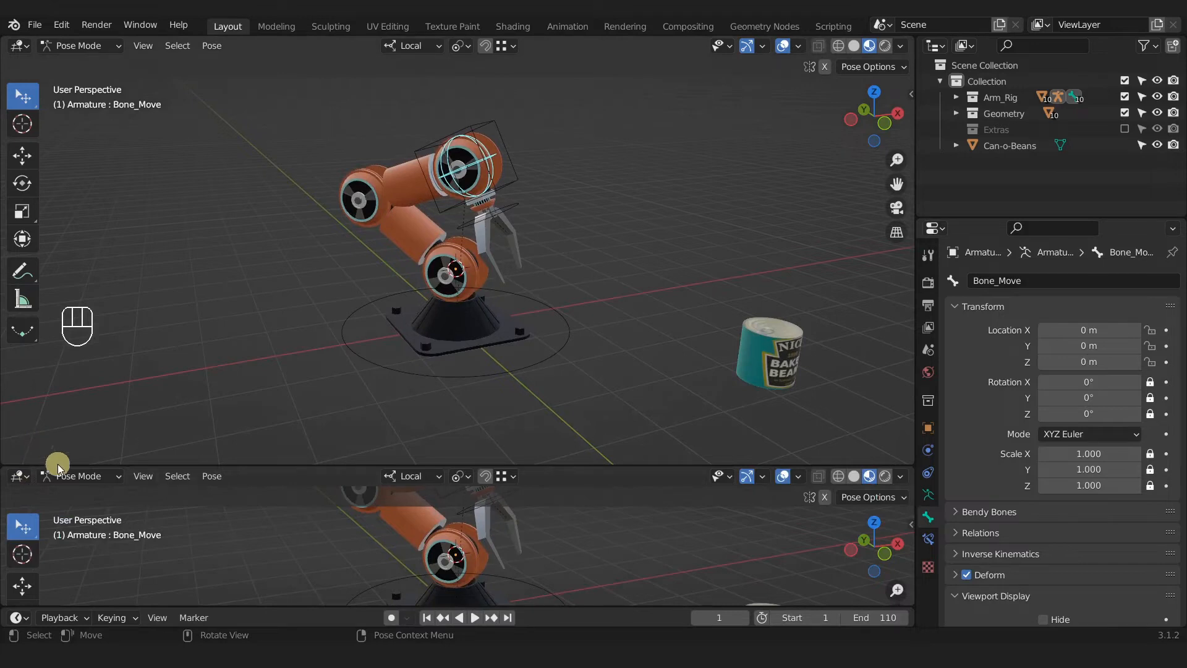
{"action": "left_click", "coordinate": [20, 476]}
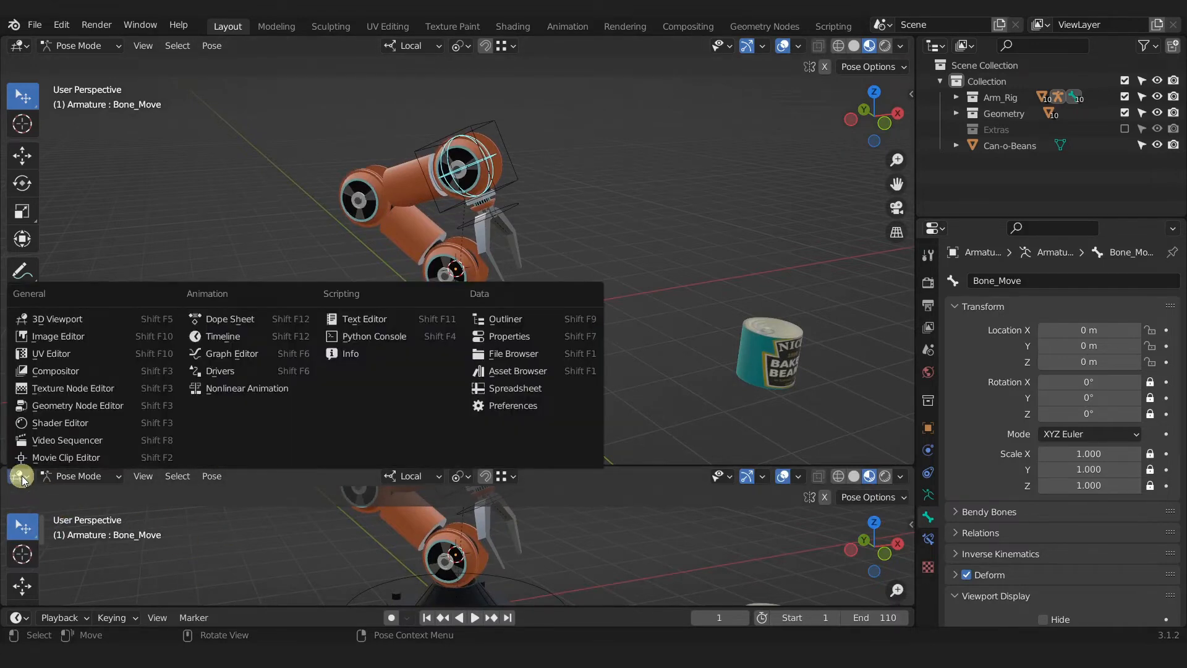
{"action": "left_click", "coordinate": [233, 320]}
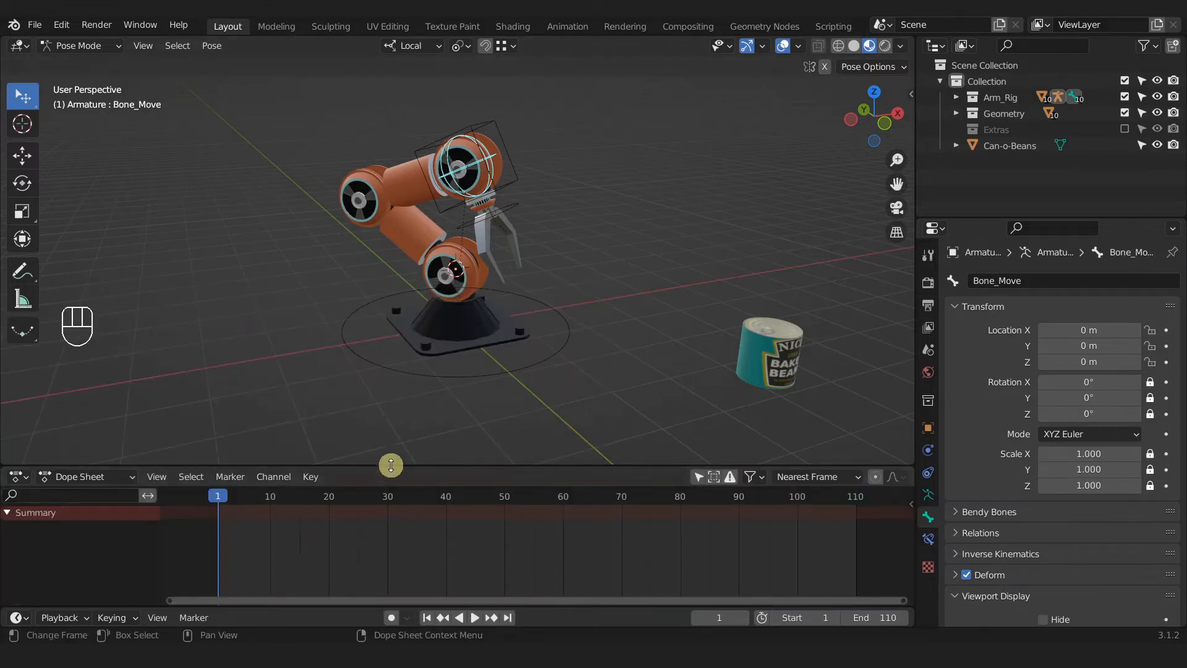
{"action": "left_click_drag", "start_coordinate": [362, 465], "coordinate": [363, 515]}
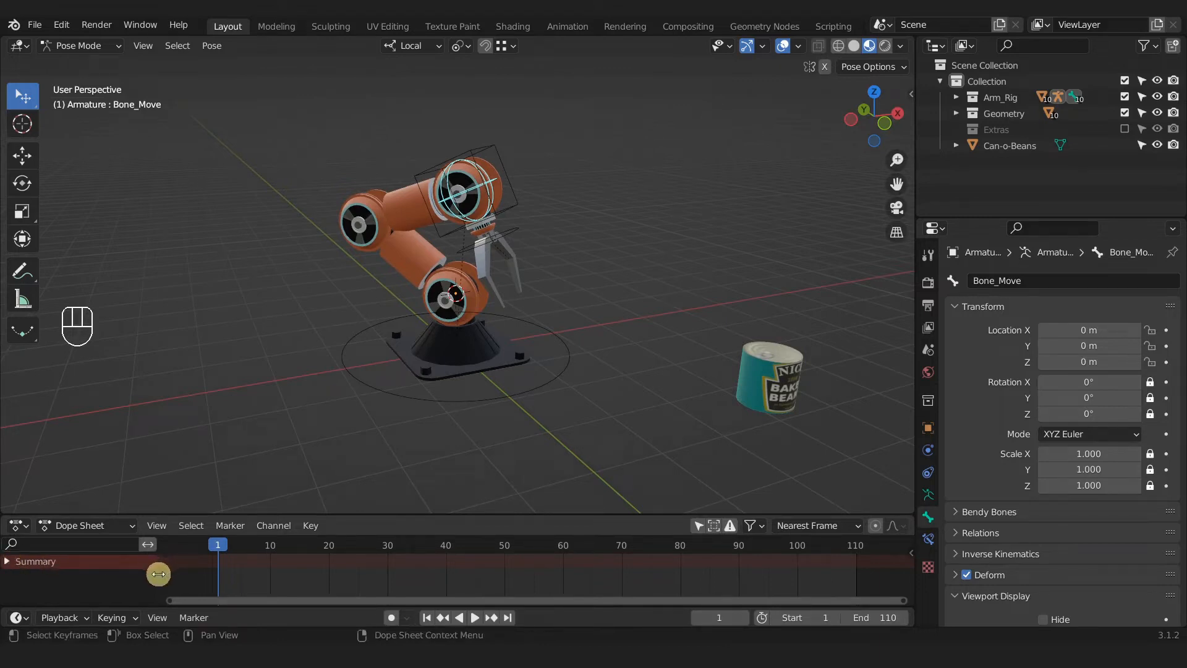
{"action": "left_click_drag", "start_coordinate": [162, 571], "coordinate": [2, 571]}
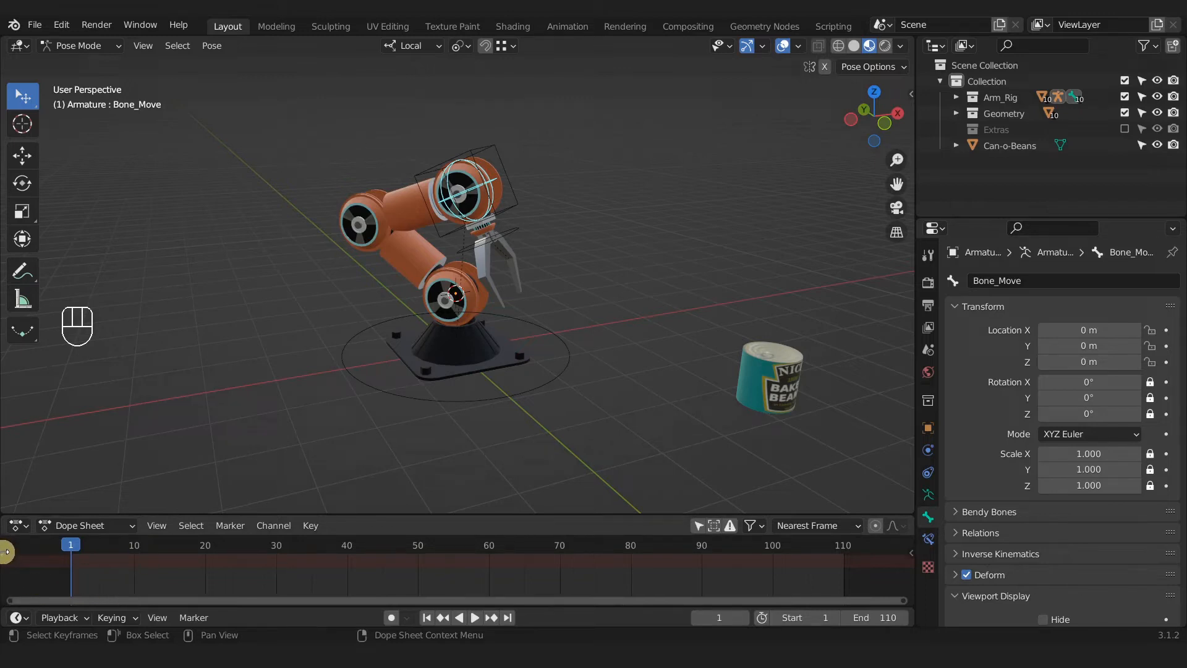
{"action": "left_click", "coordinate": [4, 552]}
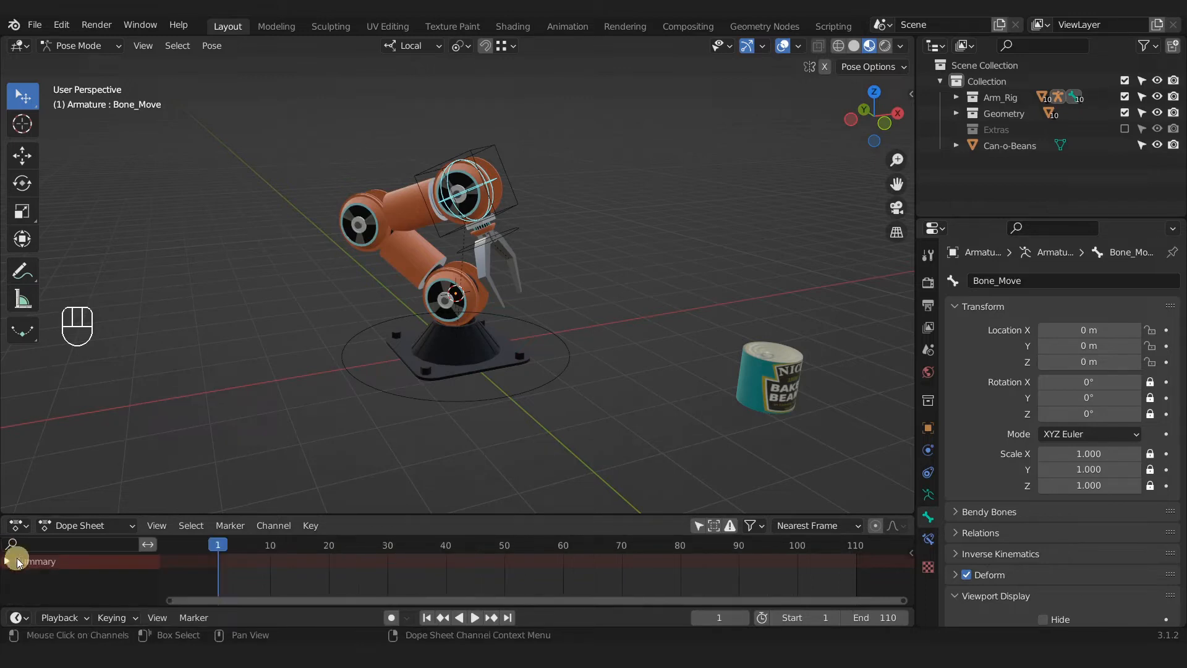
{"action": "left_click_drag", "start_coordinate": [158, 579], "coordinate": [84, 577]}
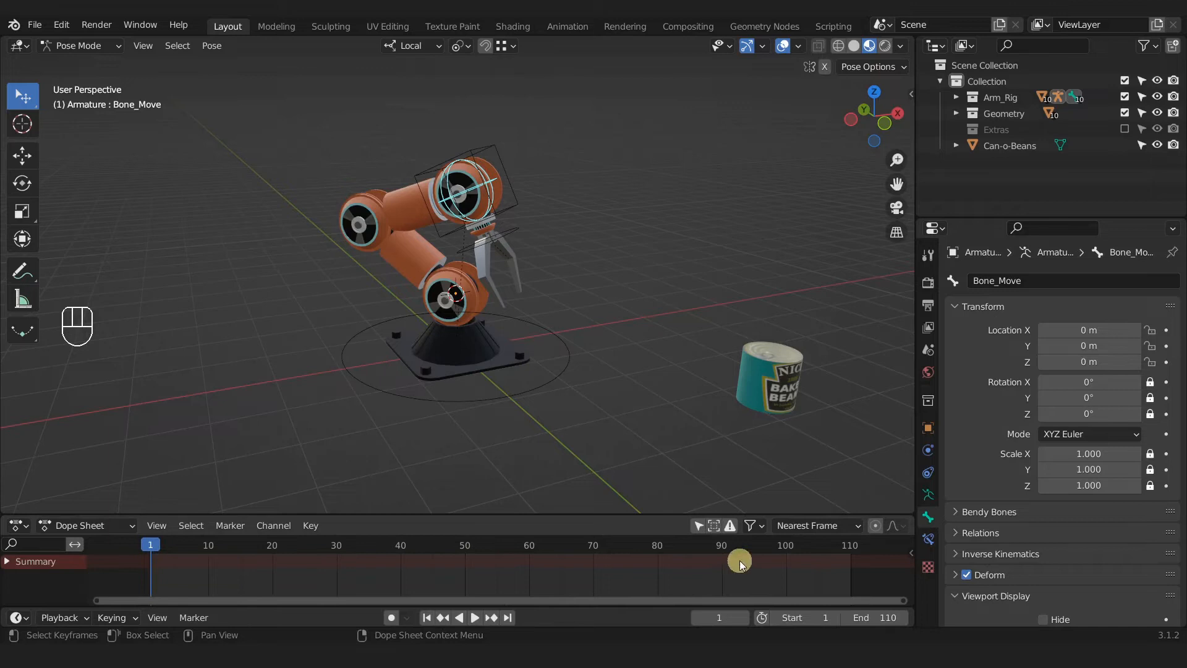
Try the Dope Sheet's Summary and Only Show Selected filters, restoring Summary to on and Only Show Selected to off.
{"action": "left_click", "coordinate": [752, 525]}
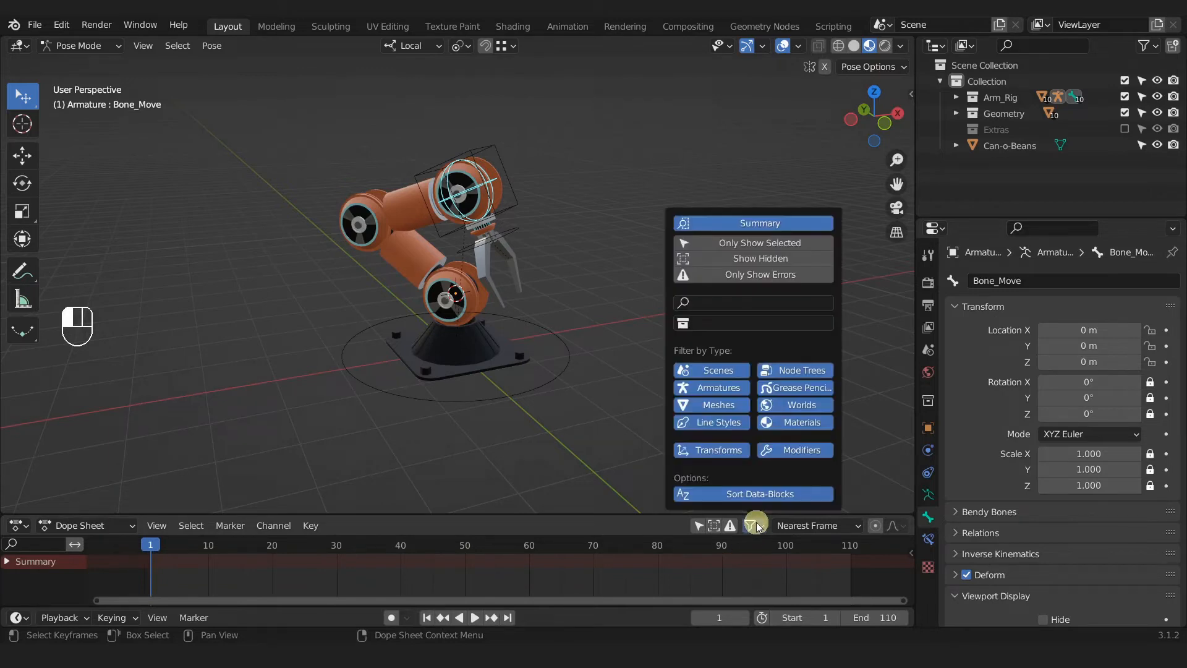
{"action": "left_click", "coordinate": [758, 222]}
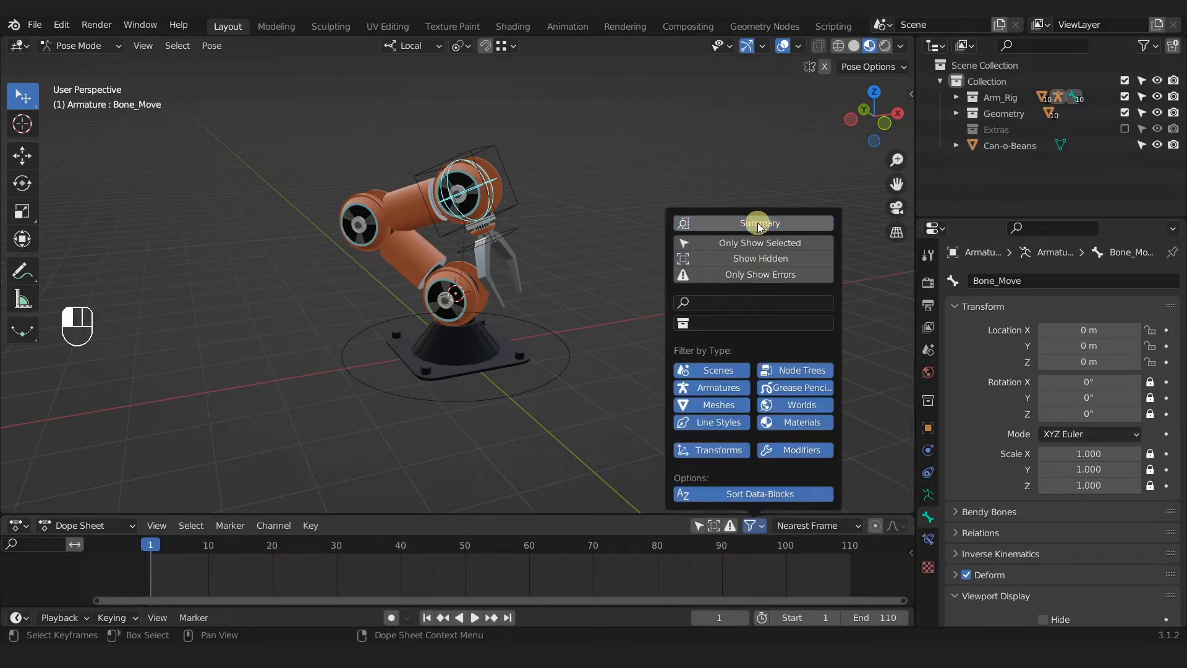
{"action": "left_click", "coordinate": [758, 223]}
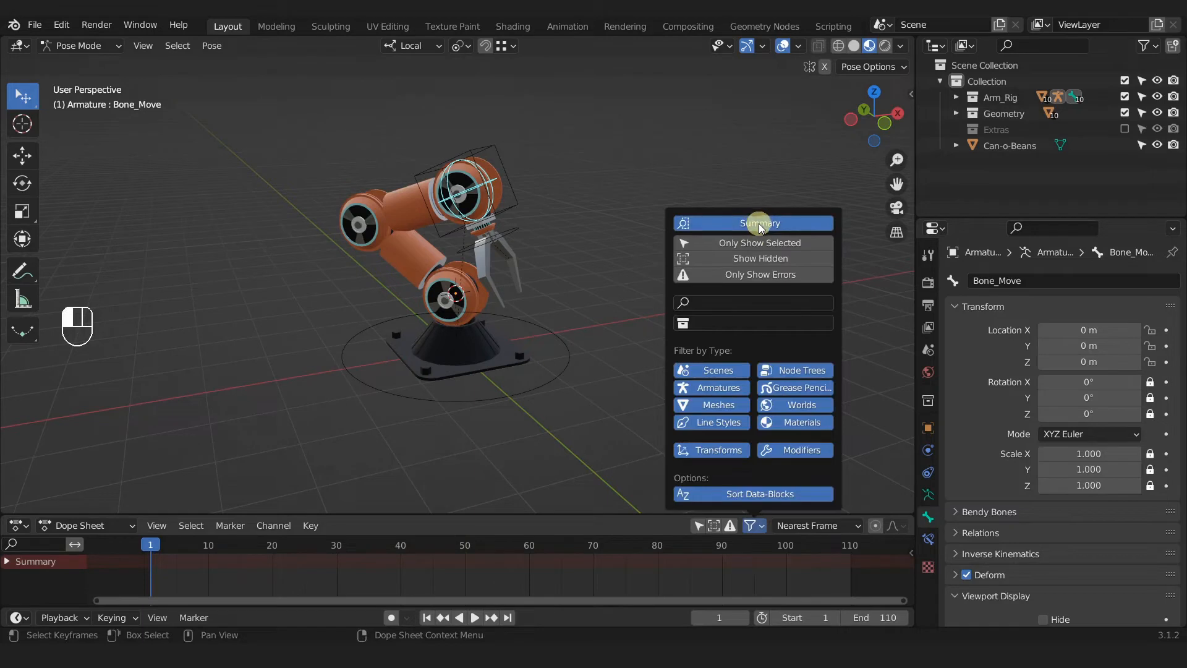
{"action": "left_click", "coordinate": [698, 527]}
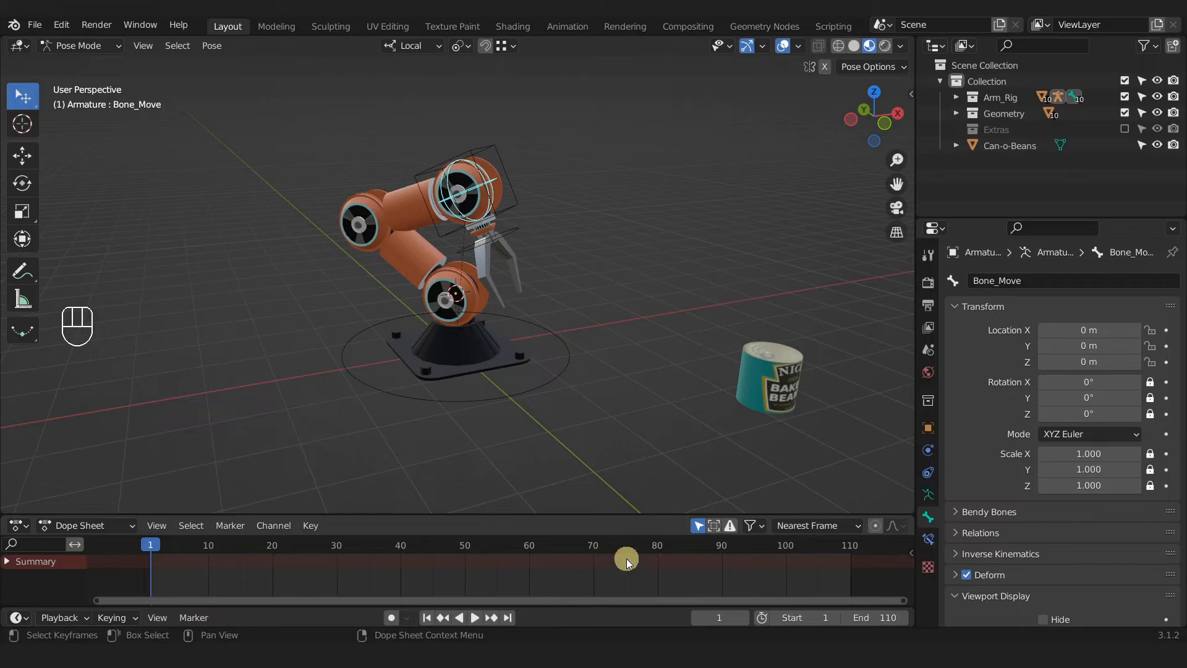
{"action": "left_click", "coordinate": [701, 528]}
Pan and zoom the Dope Sheet's frame range, also changing the zoom with its horizontal scrollbar.
{"action": "middle_click_drag", "start_coordinate": [429, 576], "coordinate": [461, 586]}
{"action": "scroll", "coordinate": [458, 573], "scroll_direction": "up", "scroll_amount": 3}
{"action": "scroll", "coordinate": [460, 578], "scroll_direction": "up", "scroll_amount": 8}
{"action": "scroll", "coordinate": [461, 574], "scroll_direction": "down", "scroll_amount": 10}
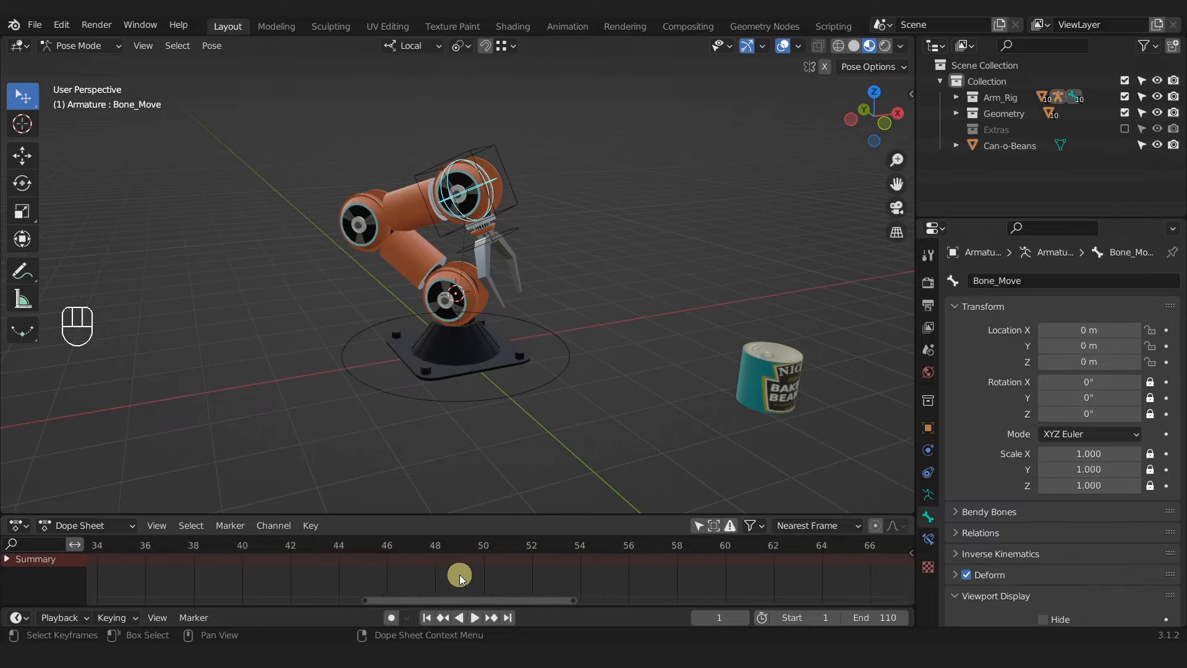
{"action": "key", "text": "ctrl"}
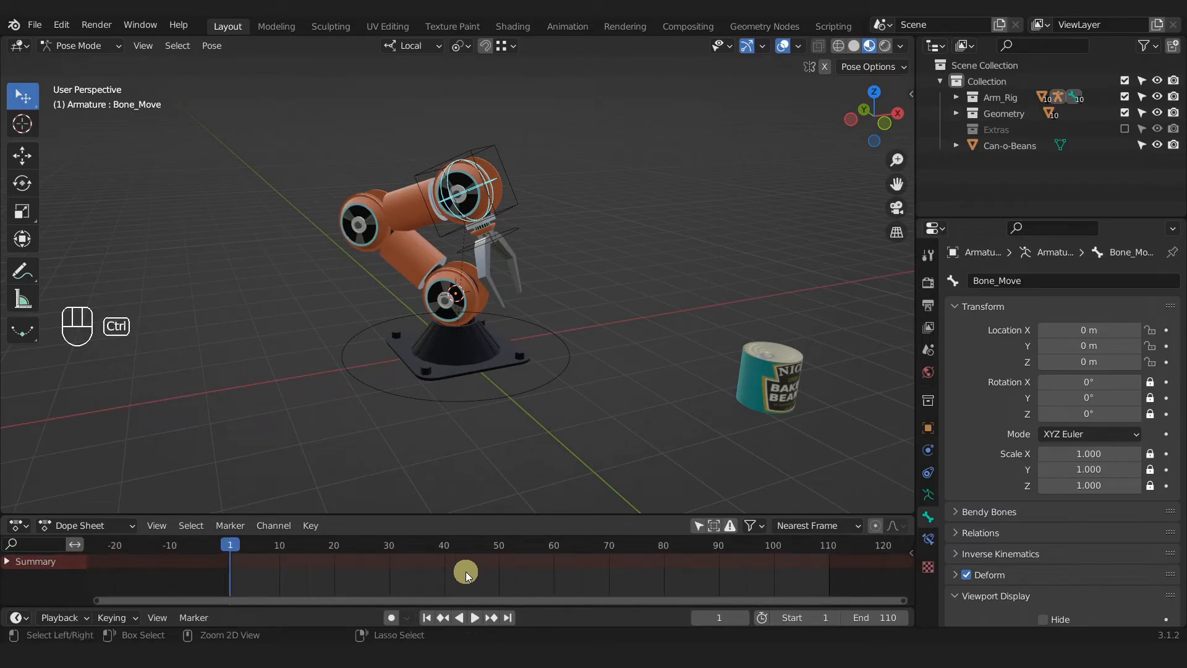
{"action": "middle_click_drag", "start_coordinate": [466, 572], "coordinate": [500, 571], "text": "ctrl"}
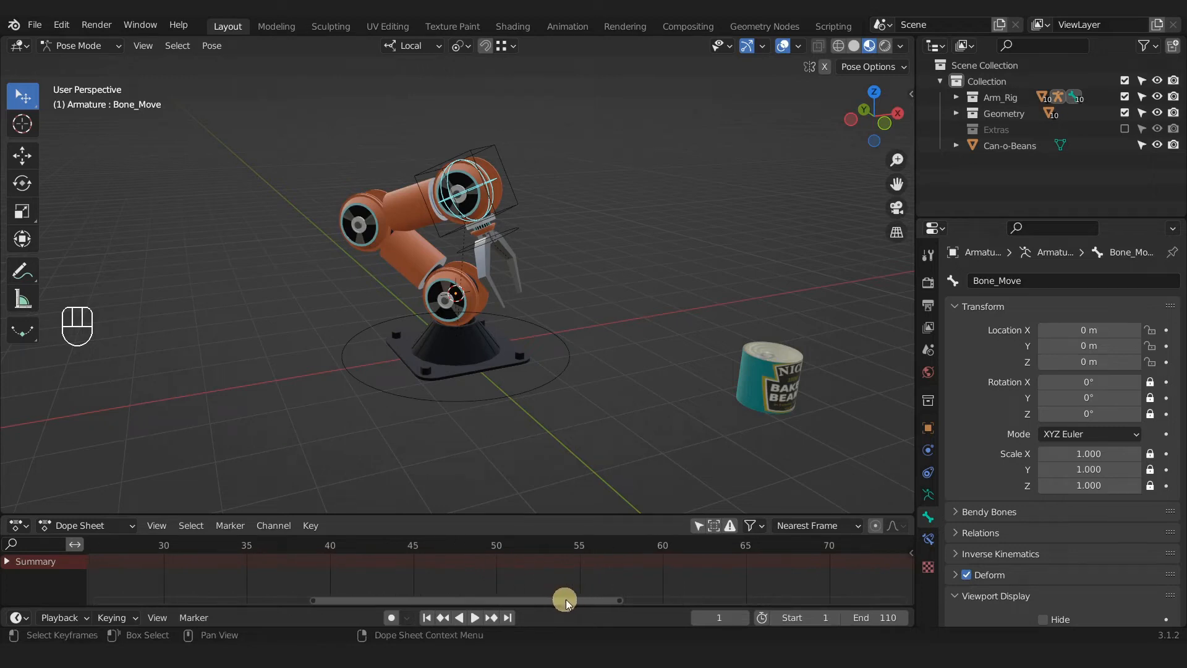
{"action": "mouse_move", "coordinate": [533, 599]}
{"action": "left_mouse_down"}
{"action": "mouse_move", "coordinate": [634, 606]}
{"action": "mouse_move", "coordinate": [331, 609]}
{"action": "mouse_move", "coordinate": [803, 603]}
{"action": "mouse_move", "coordinate": [287, 599]}
{"action": "mouse_move", "coordinate": [524, 601]}
{"action": "left_mouse_up"}
{"action": "left_click_drag", "start_coordinate": [175, 599], "coordinate": [124, 602]}
Scrub the playhead across several frames in the Dope Sheet, and start and stop playback from different frames.
{"action": "left_click_drag", "start_coordinate": [159, 549], "coordinate": [539, 550]}
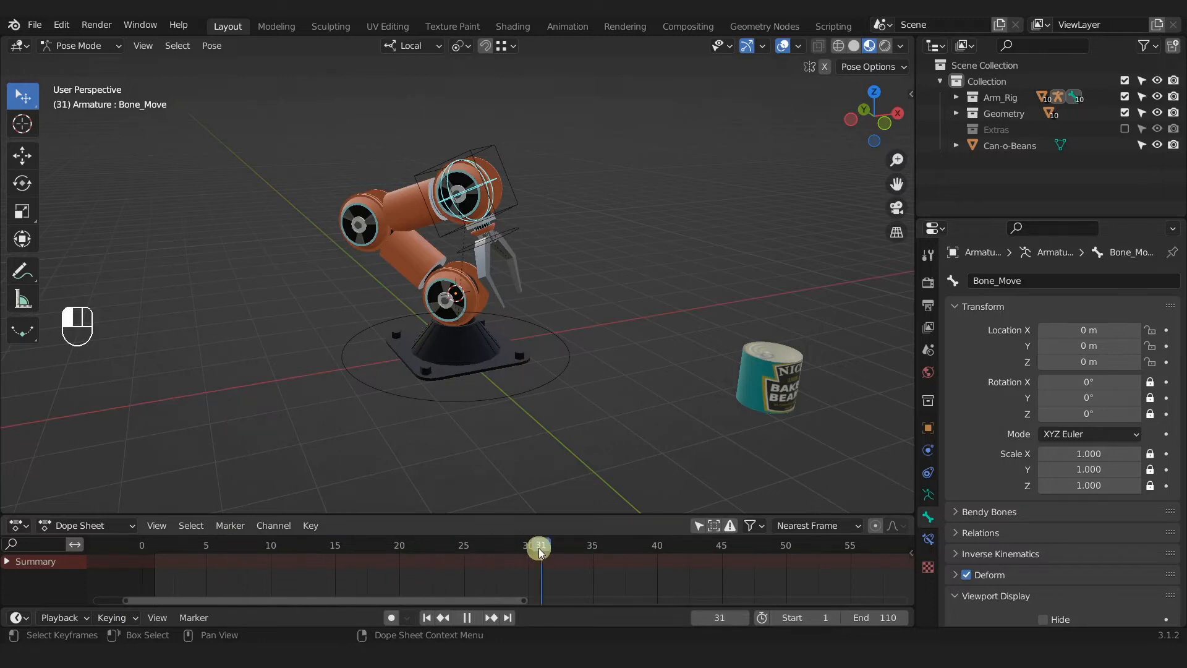
{"action": "scroll", "coordinate": [596, 546], "scroll_direction": "down", "scroll_amount": 15}
{"action": "left_click", "coordinate": [678, 545]}
{"action": "key", "text": "space"}
{"action": "left_click", "coordinate": [658, 544]}
{"action": "left_click", "coordinate": [548, 543]}
{"action": "key", "text": "space"}
{"action": "left_click", "coordinate": [457, 546]}
{"action": "middle_click_drag", "start_coordinate": [566, 570], "coordinate": [438, 573]}
{"action": "scroll", "coordinate": [441, 574], "scroll_direction": "up", "scroll_amount": 2}
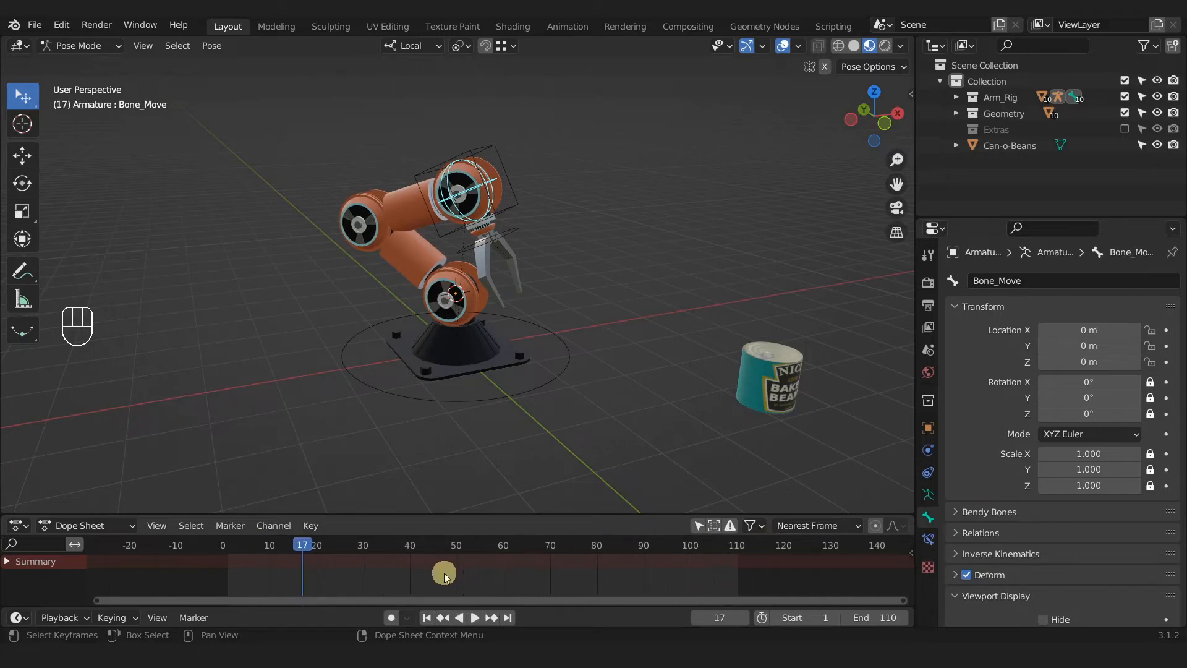
Set the current frame to 41 in the Timeline and step it back three frames and forward three again.
{"action": "left_click_drag", "start_coordinate": [720, 618], "coordinate": [695, 625]}
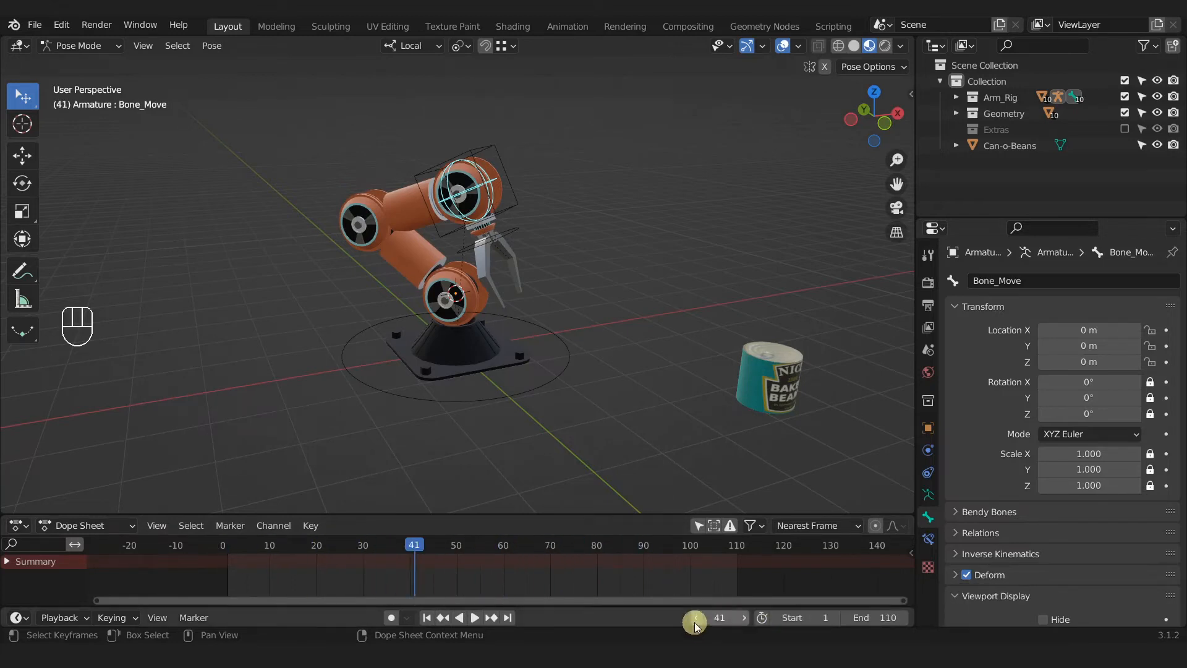
{"action": "left_click", "coordinate": [694, 619]}
{"action": "left_click", "coordinate": [695, 619]}
{"action": "left_click", "coordinate": [694, 619]}
{"action": "left_click", "coordinate": [746, 618]}
{"action": "left_click", "coordinate": [746, 618]}
{"action": "left_click", "coordinate": [746, 618]}
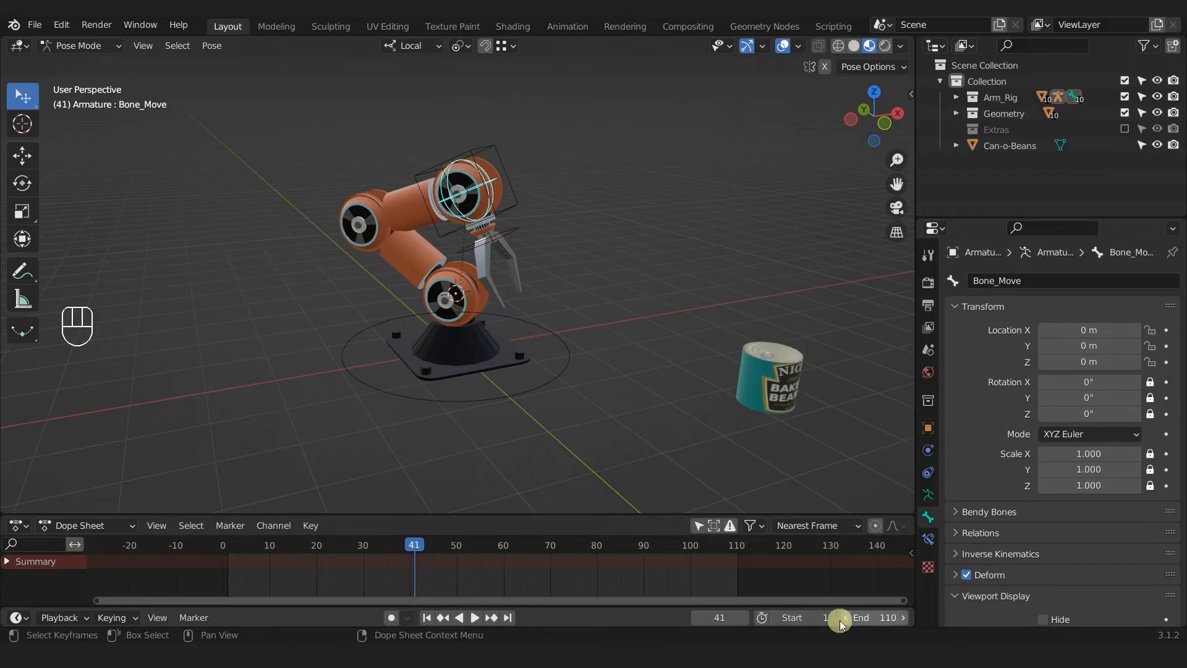
Set the scene's end frame to 1000 and show the extended frame range in the Dope Sheet.
{"action": "left_click", "coordinate": [879, 617]}
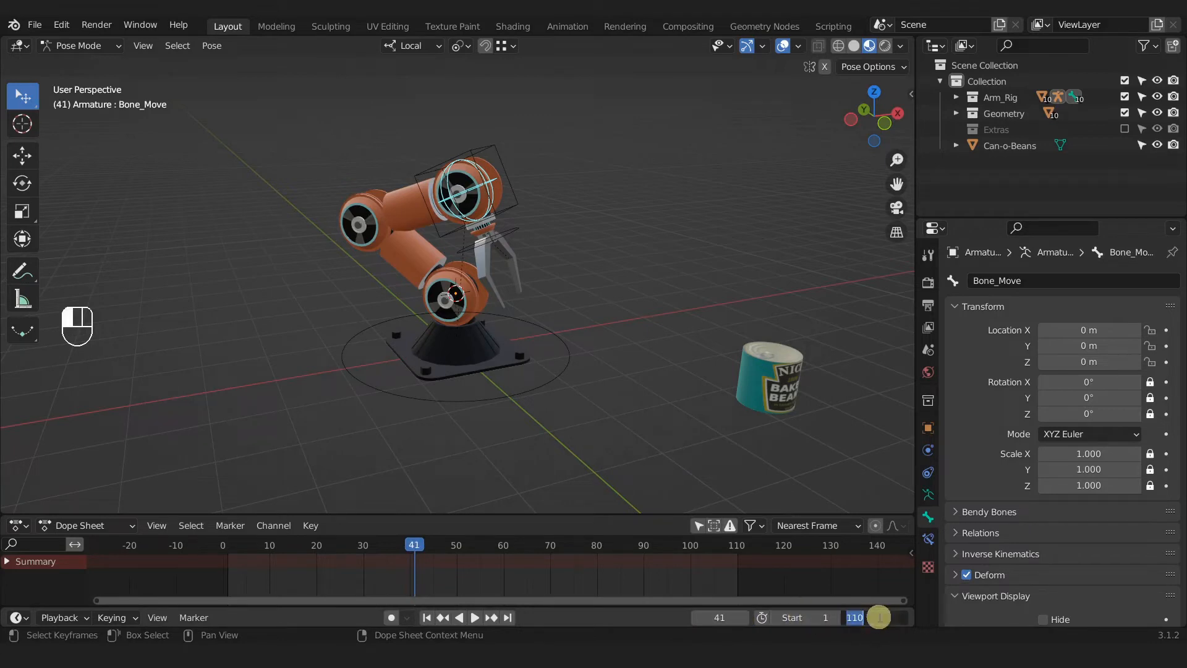
{"action": "type", "text": "1000"}
{"action": "key", "text": "Return"}
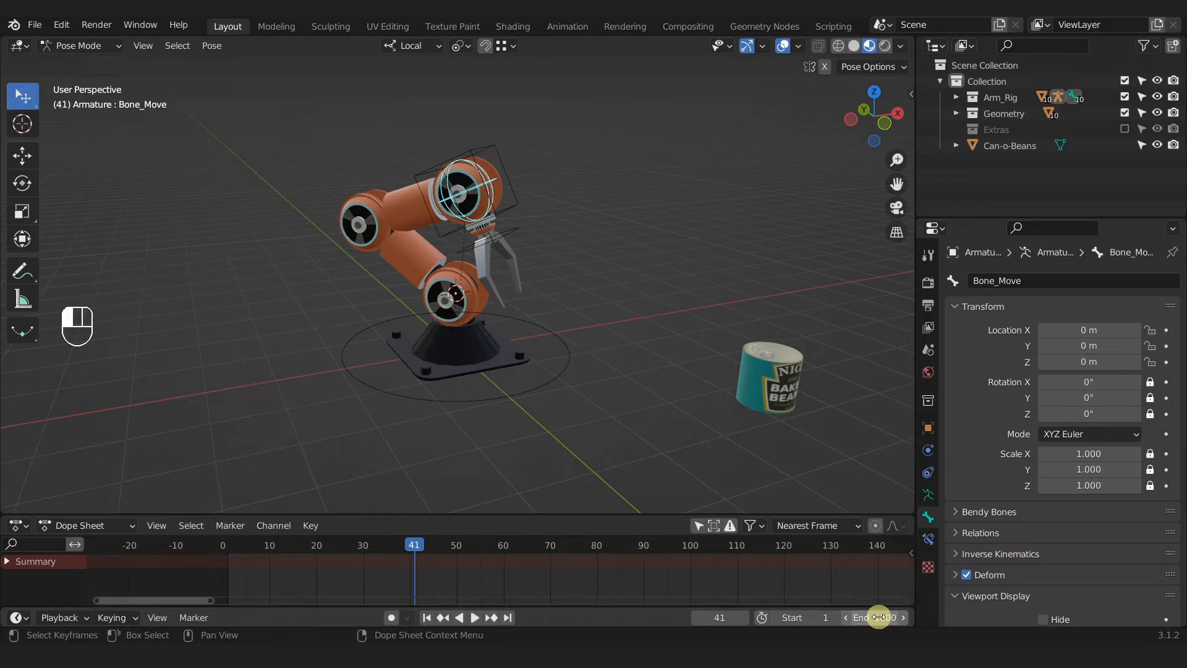
{"action": "middle_click_drag", "start_coordinate": [832, 583], "coordinate": [702, 594]}
{"action": "middle_click_drag", "start_coordinate": [585, 585], "coordinate": [504, 600]}
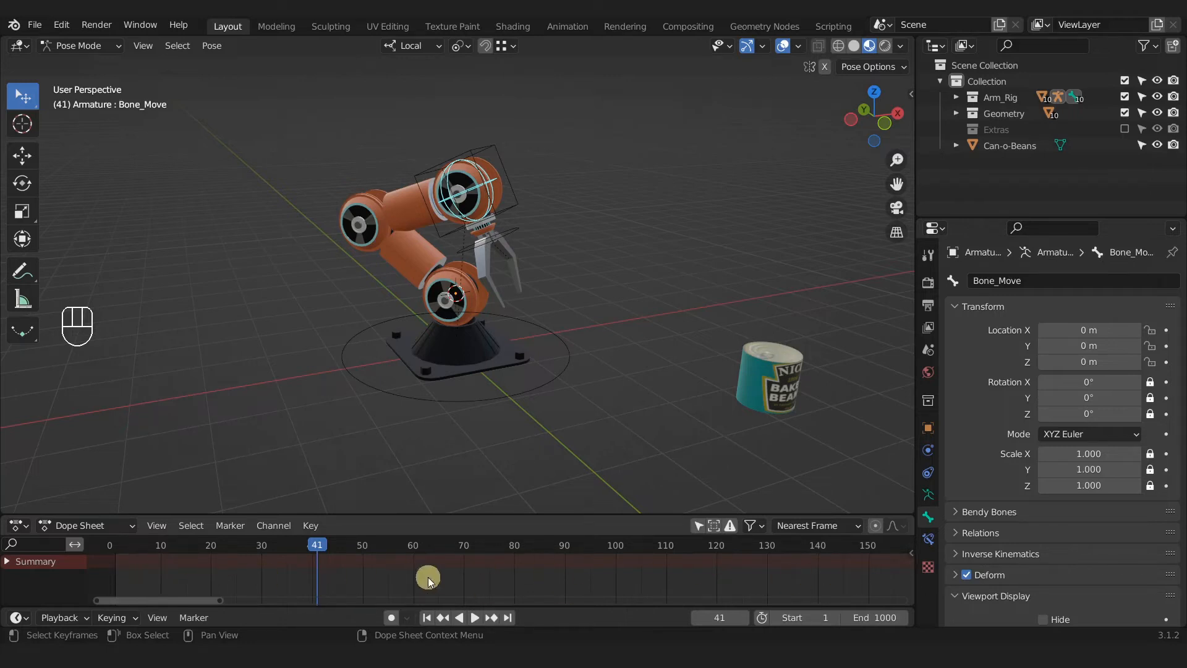
Jump to the first frame, play and pause the animation twice, and return to frame 1.
{"action": "left_click", "coordinate": [426, 618]}
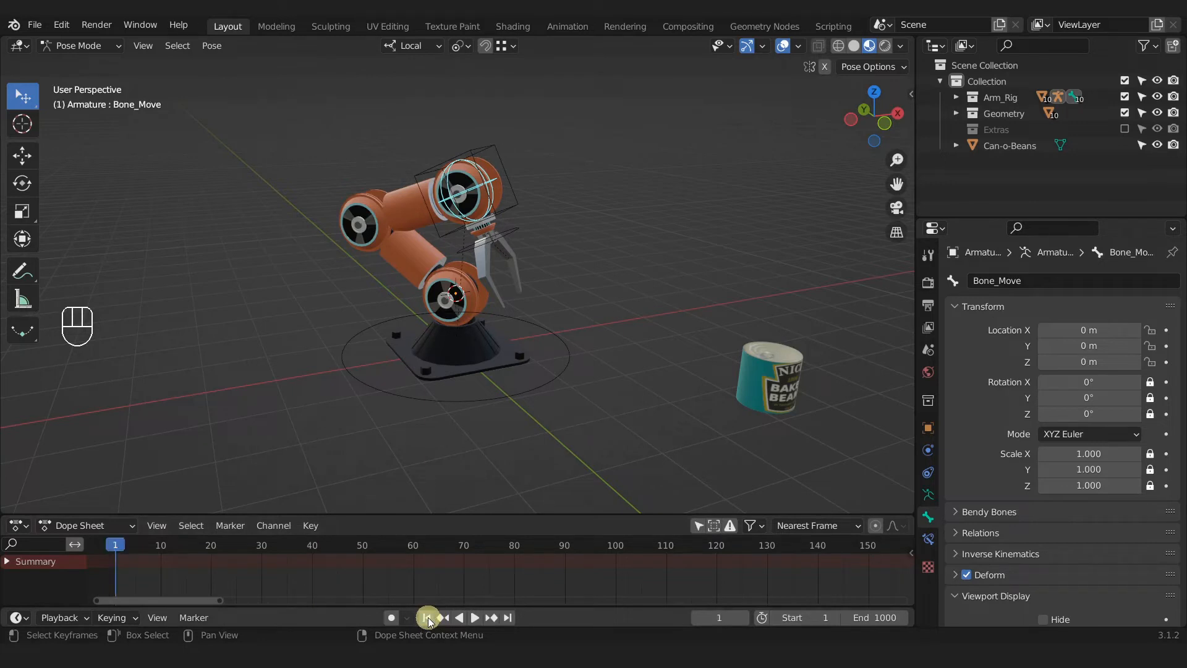
{"action": "left_click", "coordinate": [476, 618]}
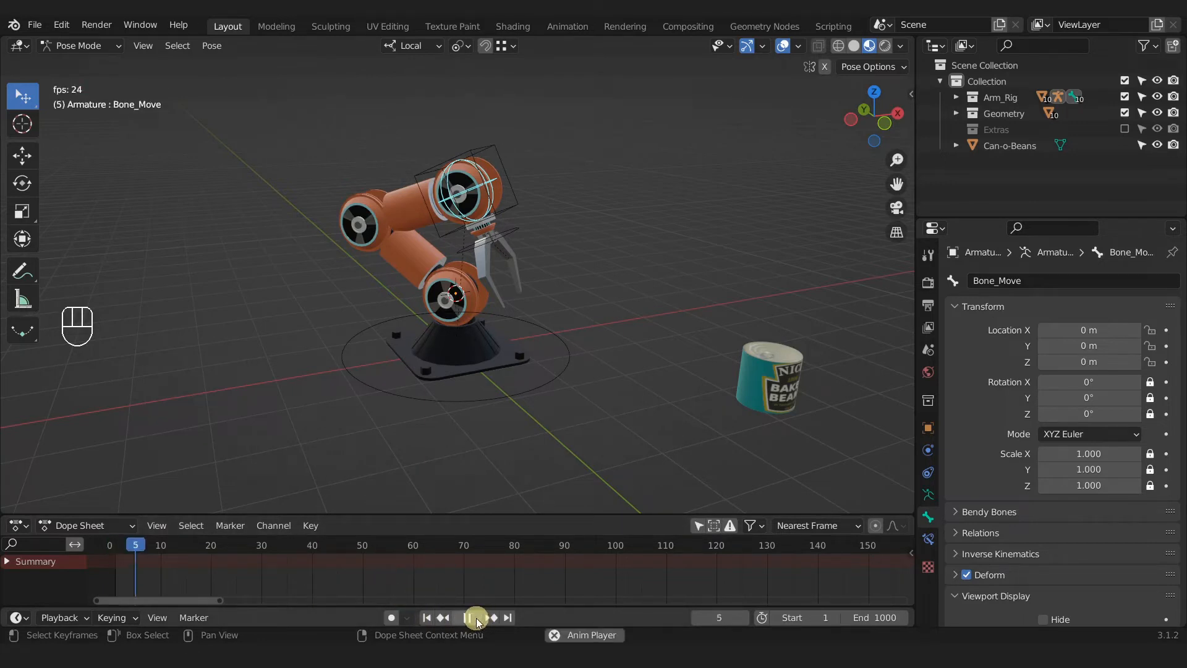
{"action": "left_click", "coordinate": [475, 618]}
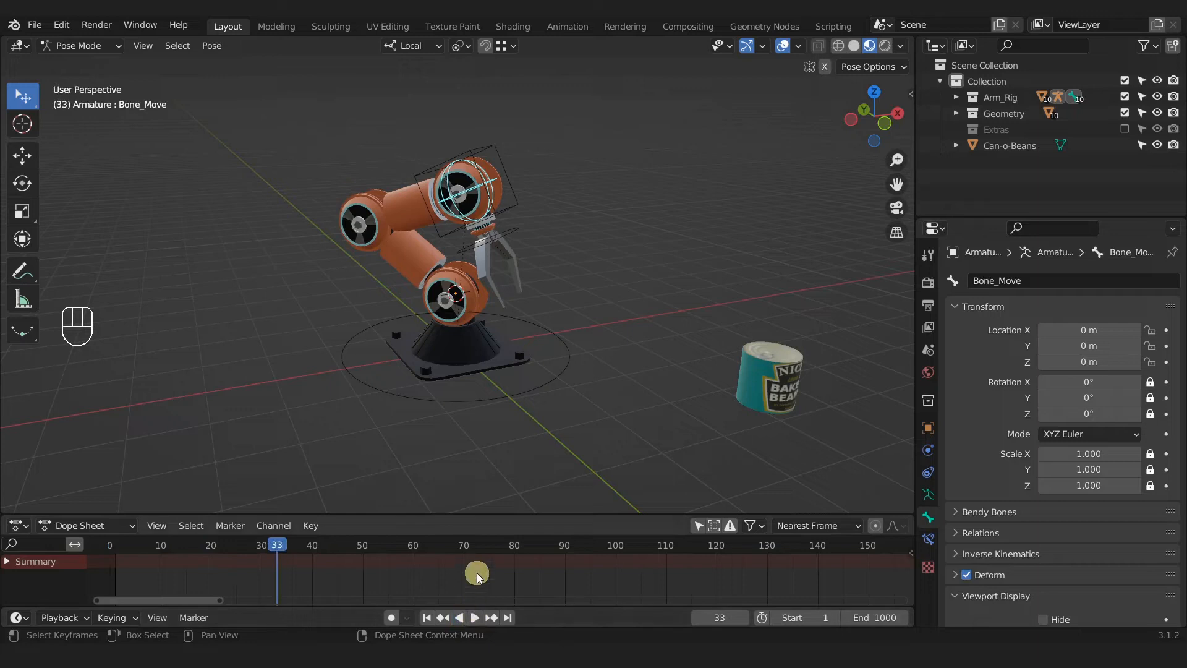
{"action": "key", "text": "space"}
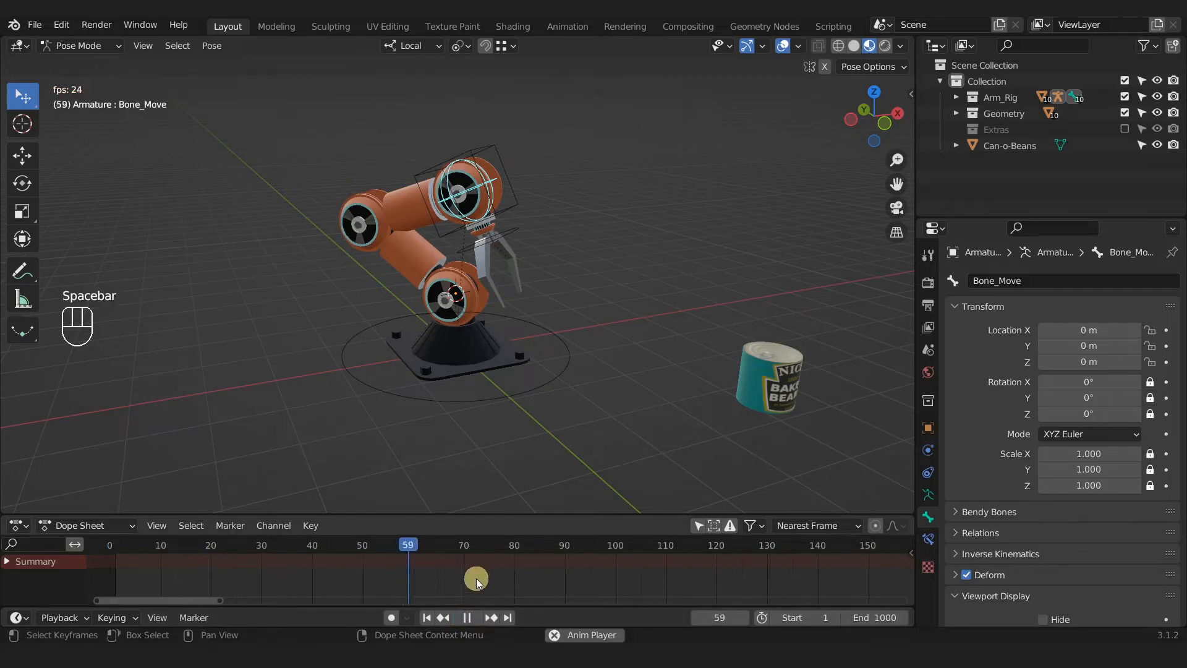
{"action": "key", "text": "space"}
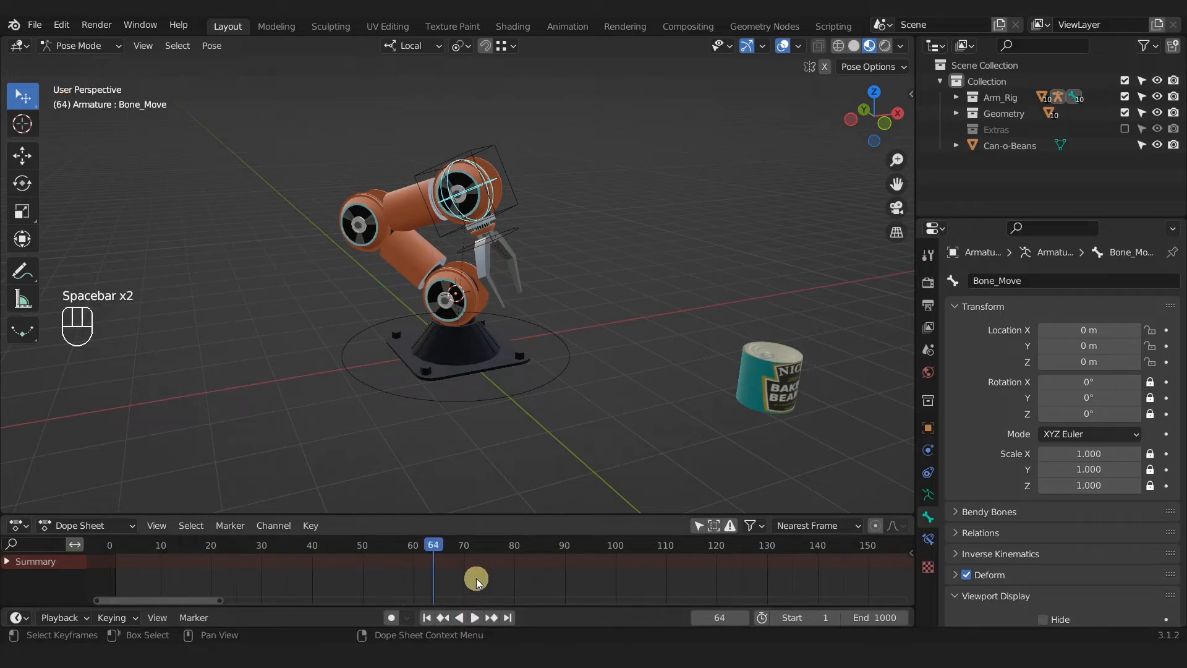
{"action": "key", "text": "shift+Left"}
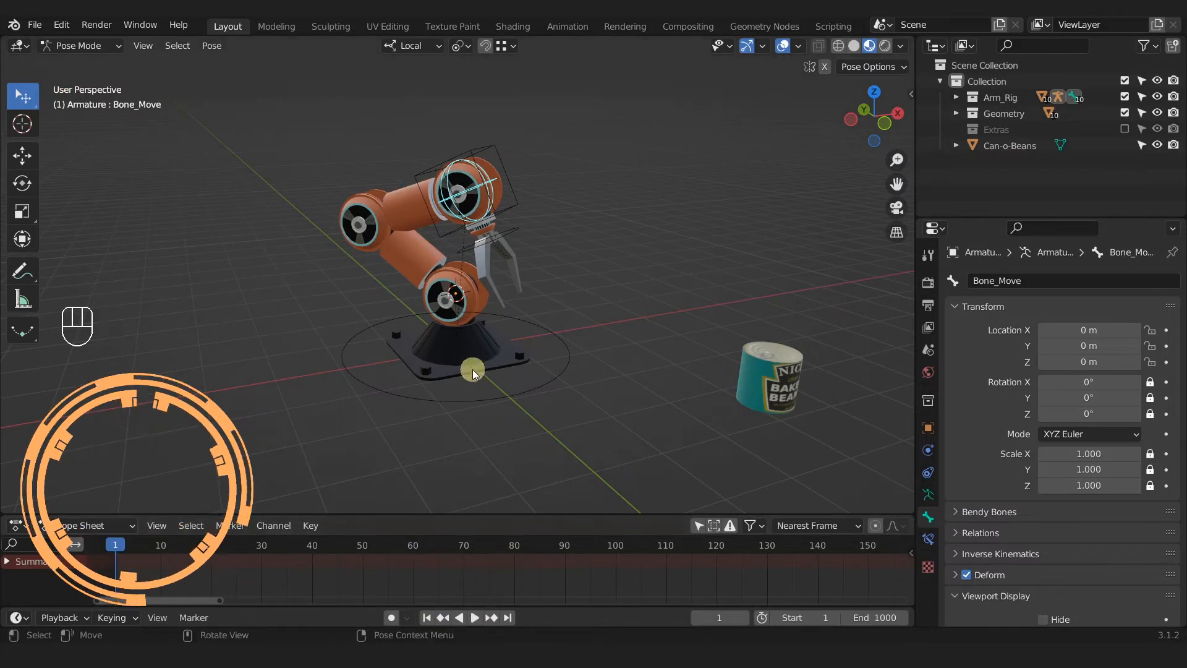
Deselect the bone, switch to the right orthographic view, and put the armature in Edit Mode with the can in view.
{"action": "left_click", "coordinate": [779, 364]}
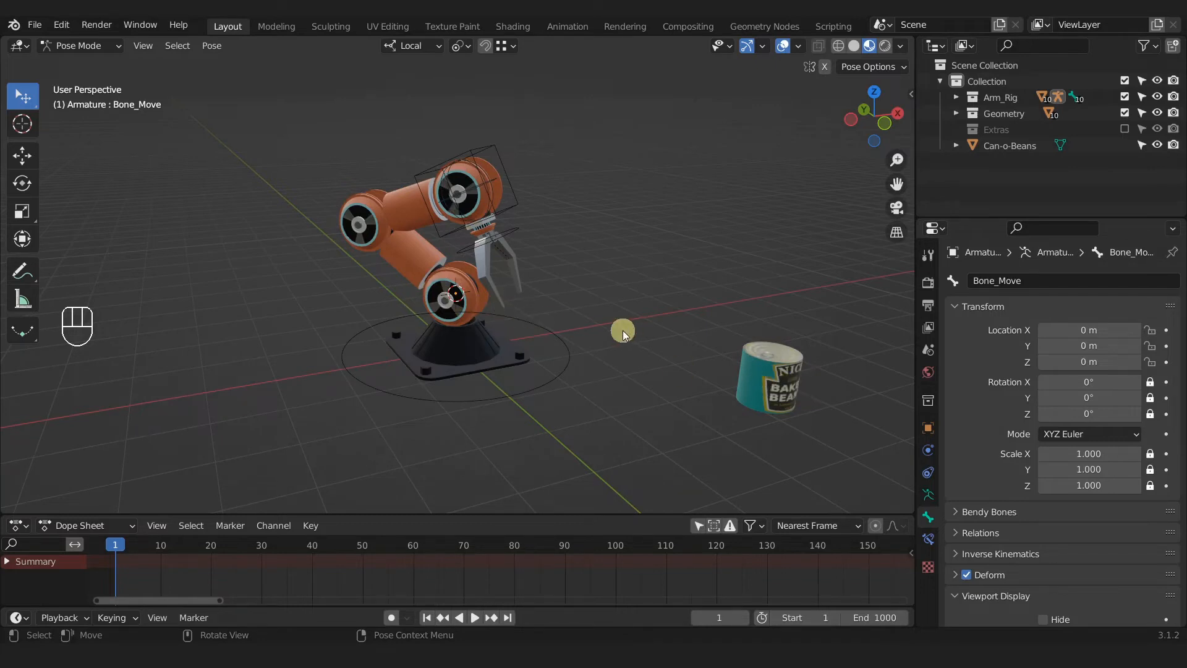
{"action": "key", "text": "KP_3"}
{"action": "key", "text": "Tab"}
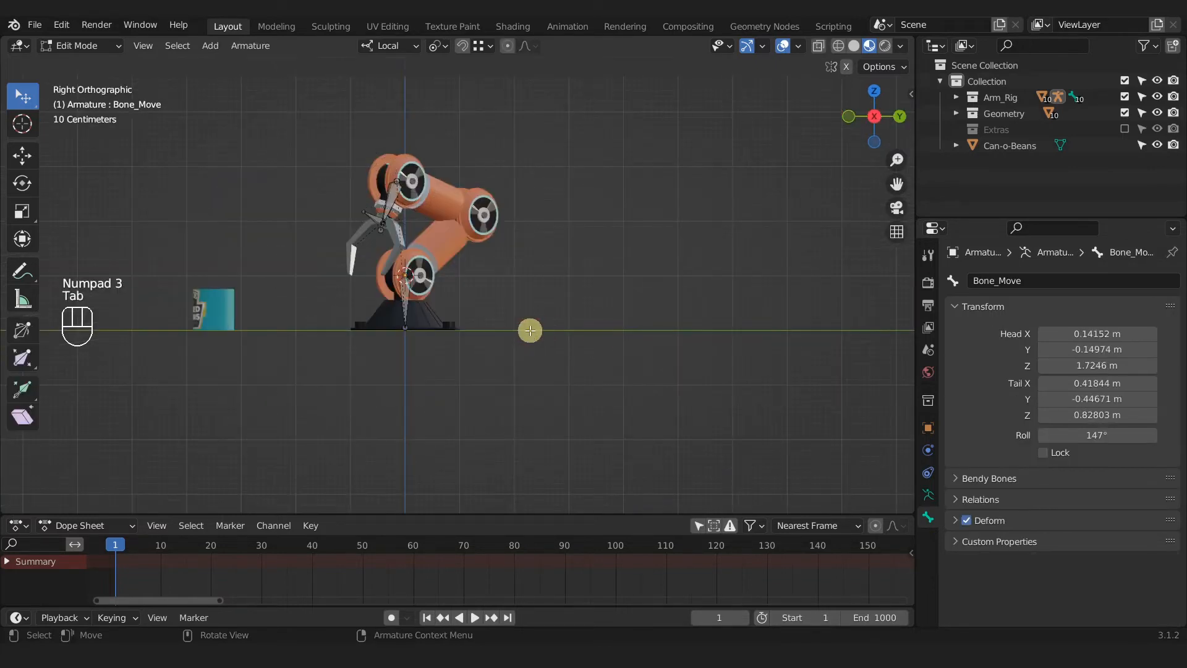
{"action": "middle_click_drag", "start_coordinate": [445, 324], "coordinate": [601, 357], "text": "shift"}
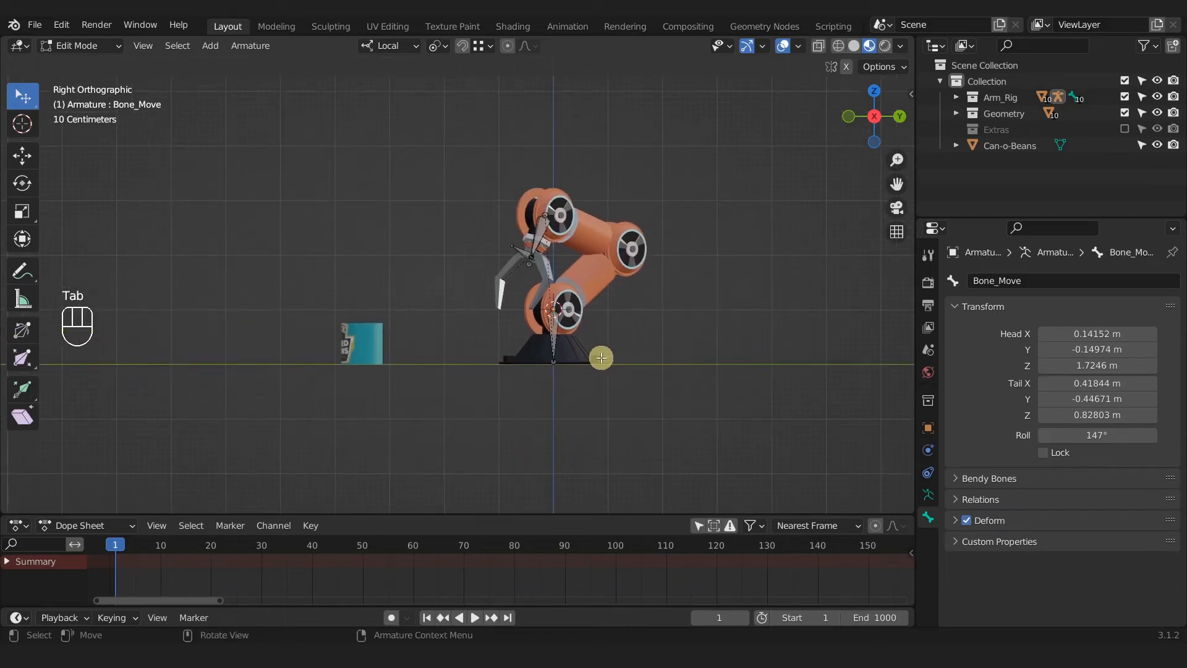
{"action": "scroll", "coordinate": [602, 358], "scroll_direction": "up", "scroll_amount": 3}
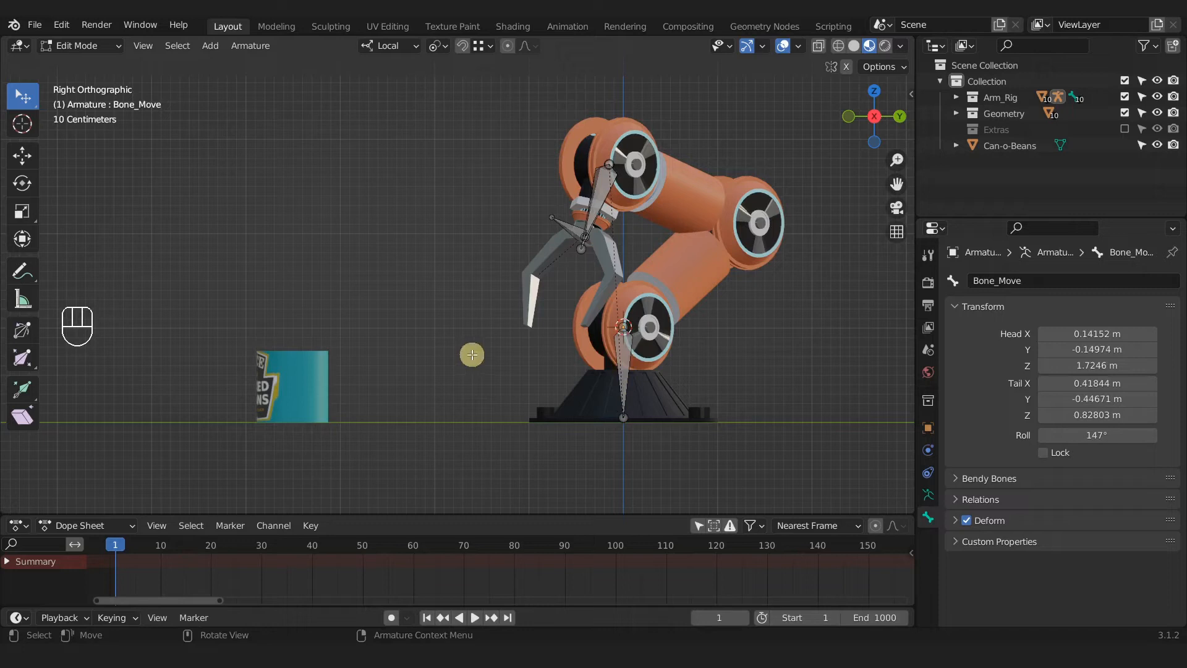
Select Can-o-Beans in Object Mode, snap the 3D cursor to it, and check the 3D Cursor overlay setting.
{"action": "left_click", "coordinate": [100, 46]}
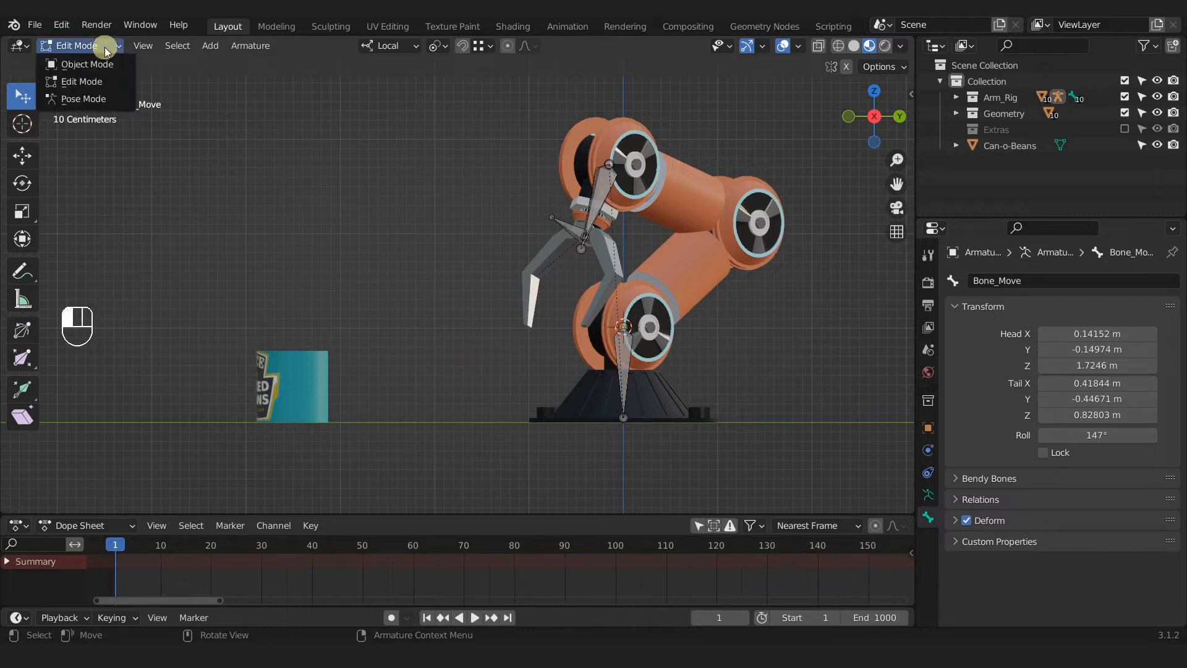
{"action": "left_click", "coordinate": [109, 75]}
{"action": "left_click", "coordinate": [296, 373]}
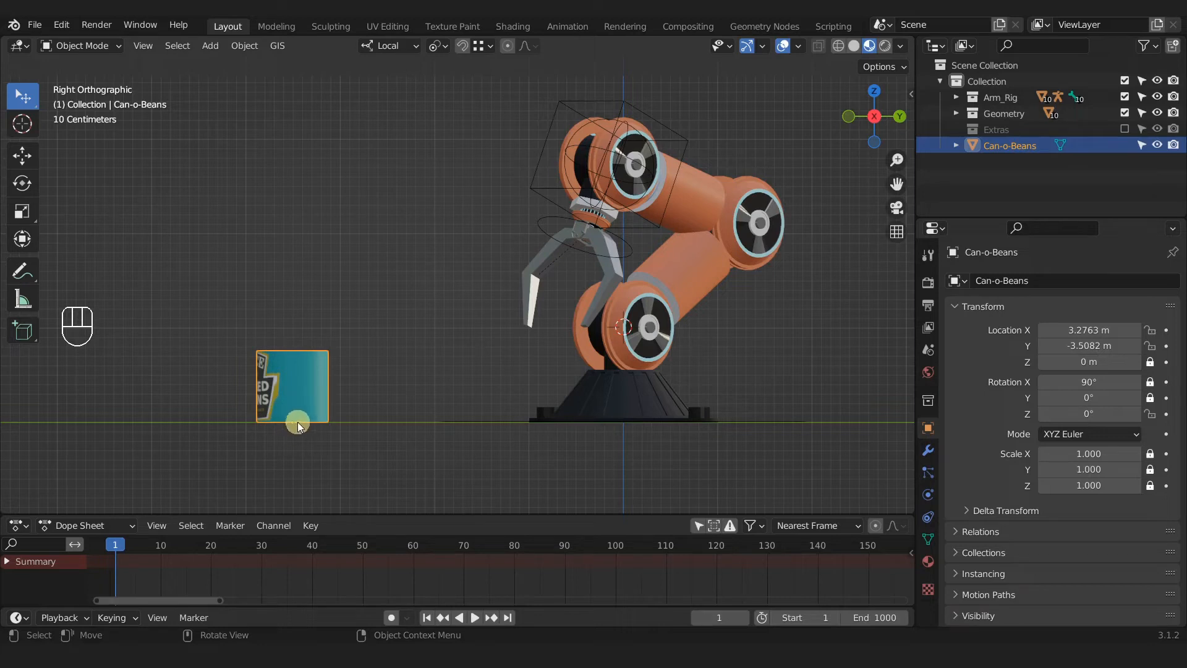
{"action": "key", "text": "shift+s"}
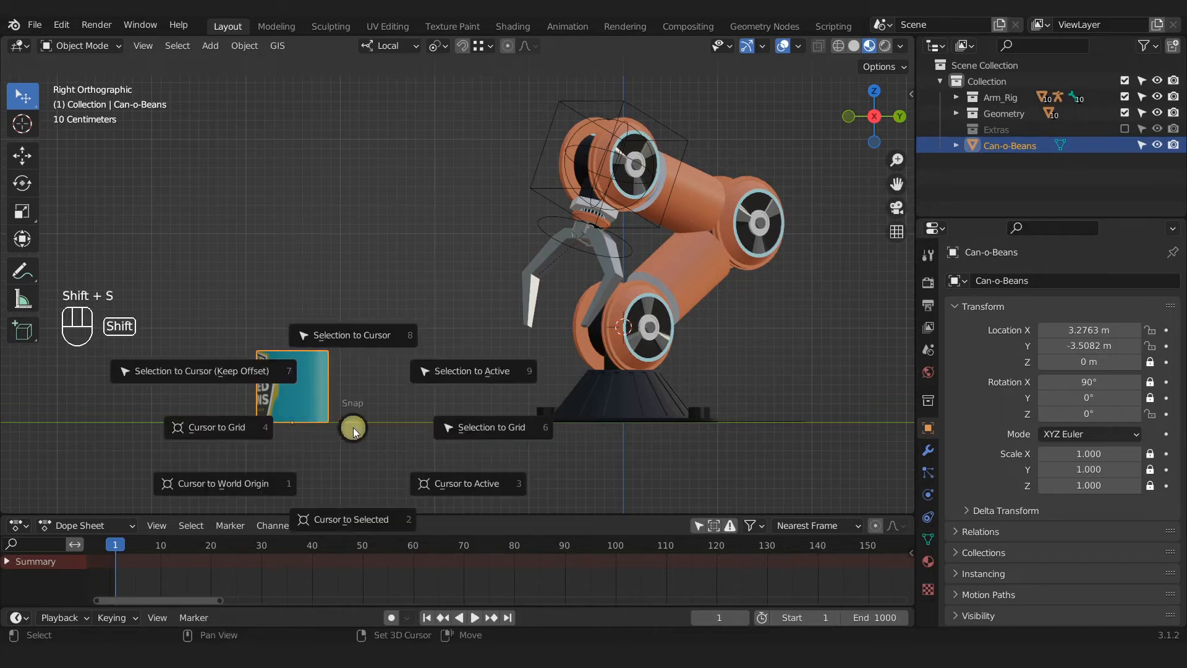
{"action": "left_click", "coordinate": [352, 510]}
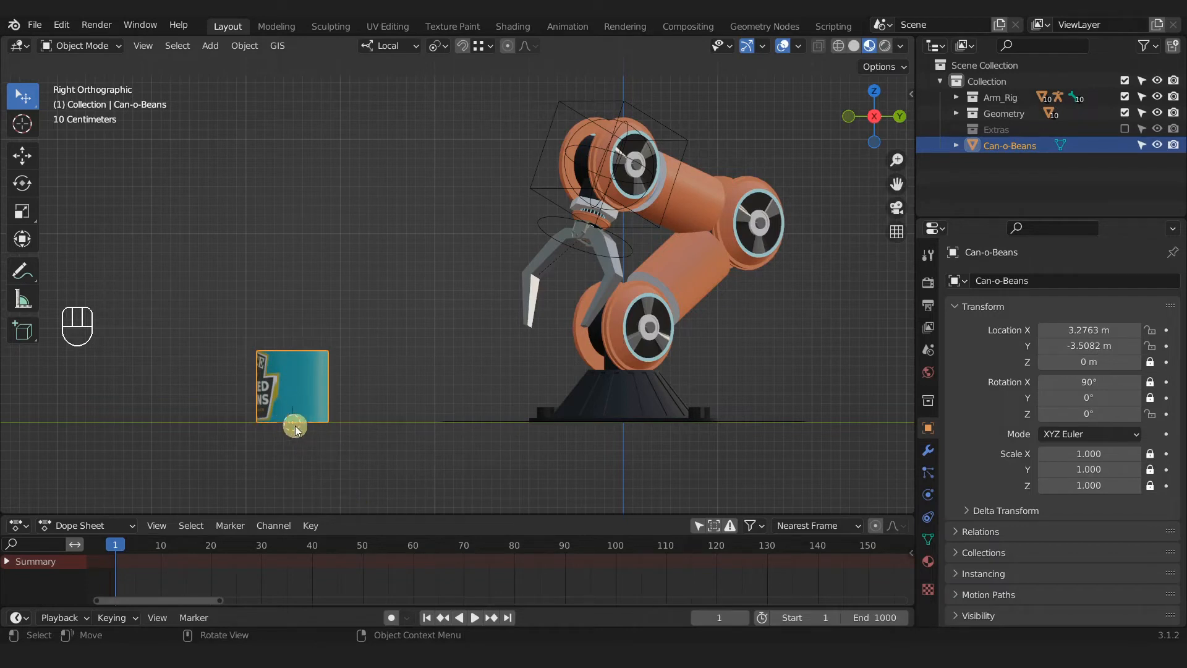
{"action": "left_click", "coordinate": [799, 47]}
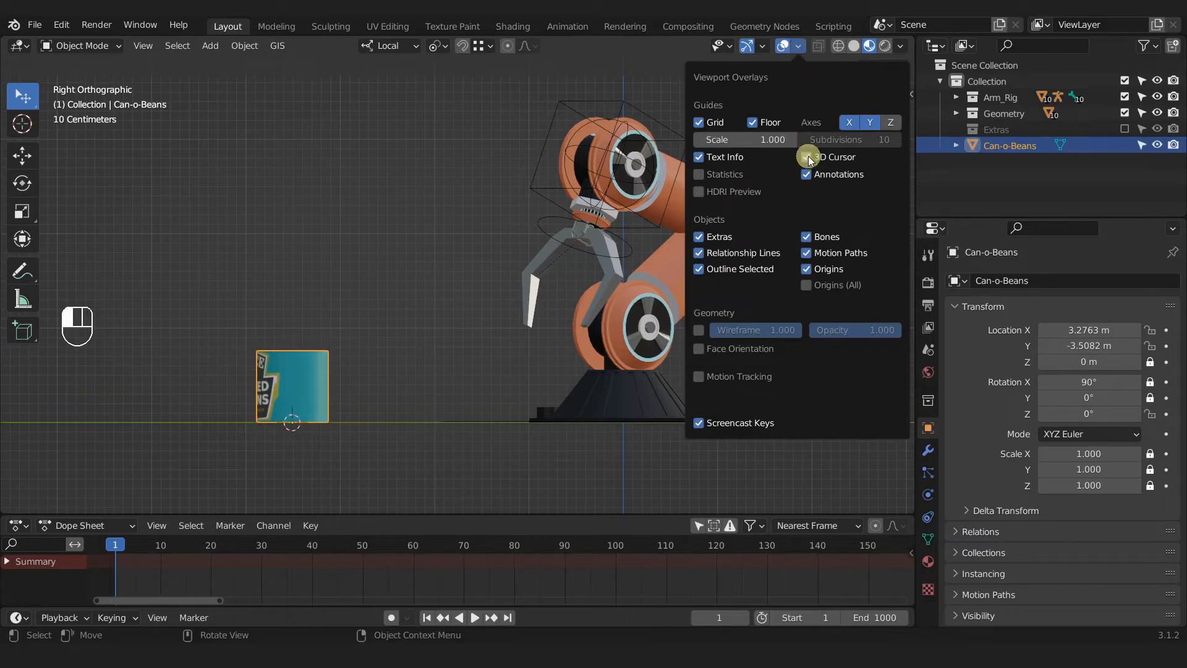
Select the armature and, in Edit Mode, duplicate the Bone_Base_ALL bone, leaving the copy in place.
{"action": "left_click", "coordinate": [532, 194]}
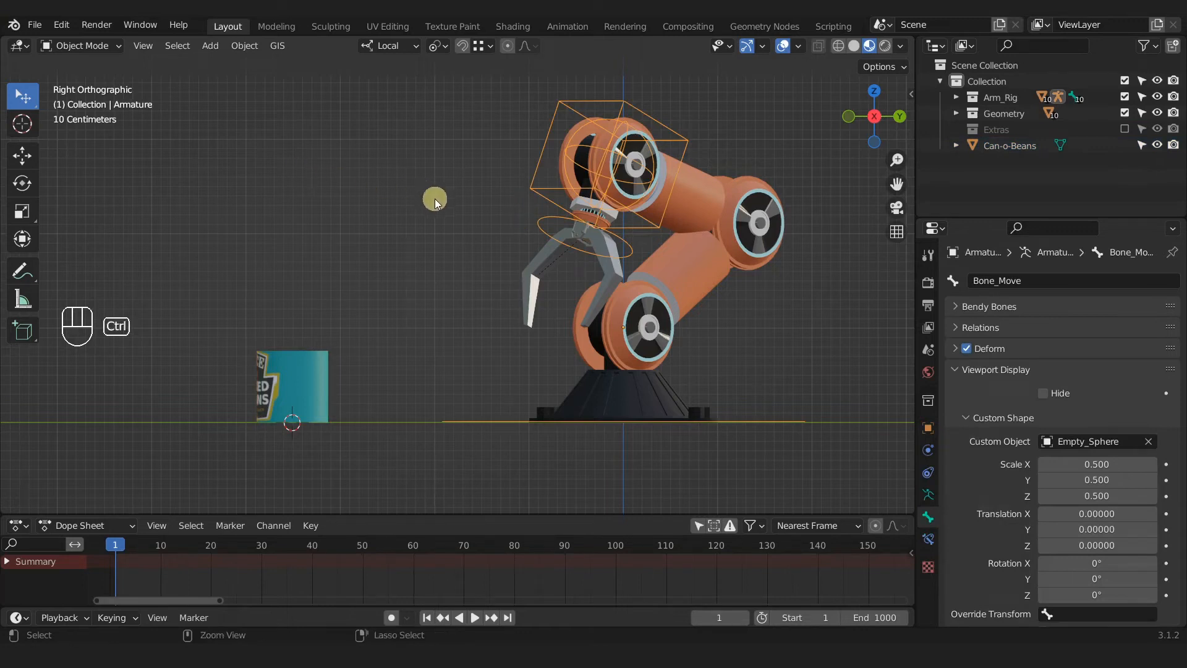
{"action": "key", "text": "ctrl+Tab"}
{"action": "key", "text": "Tab"}
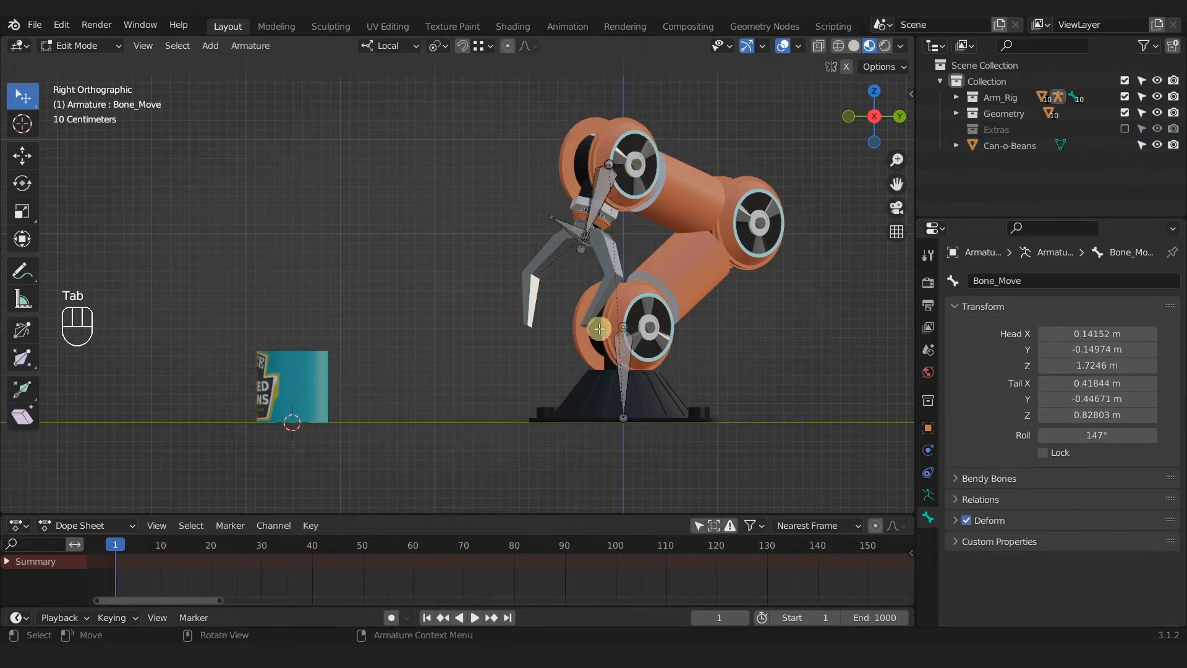
{"action": "left_click", "coordinate": [622, 358]}
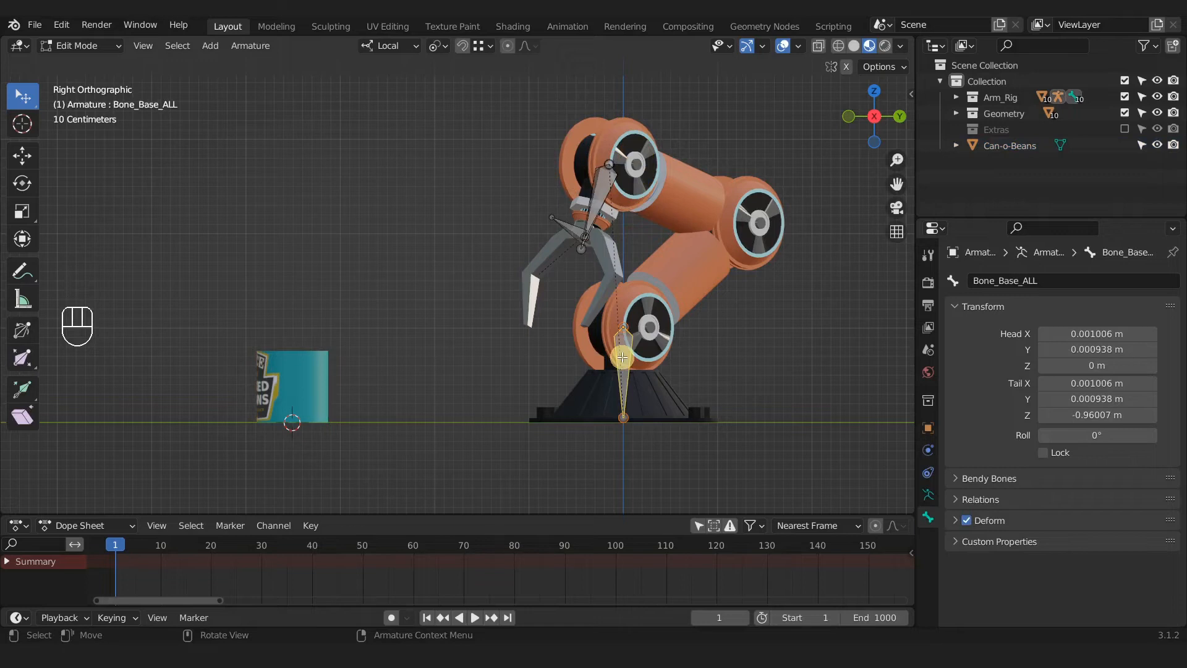
{"action": "key", "text": "shift+d"}
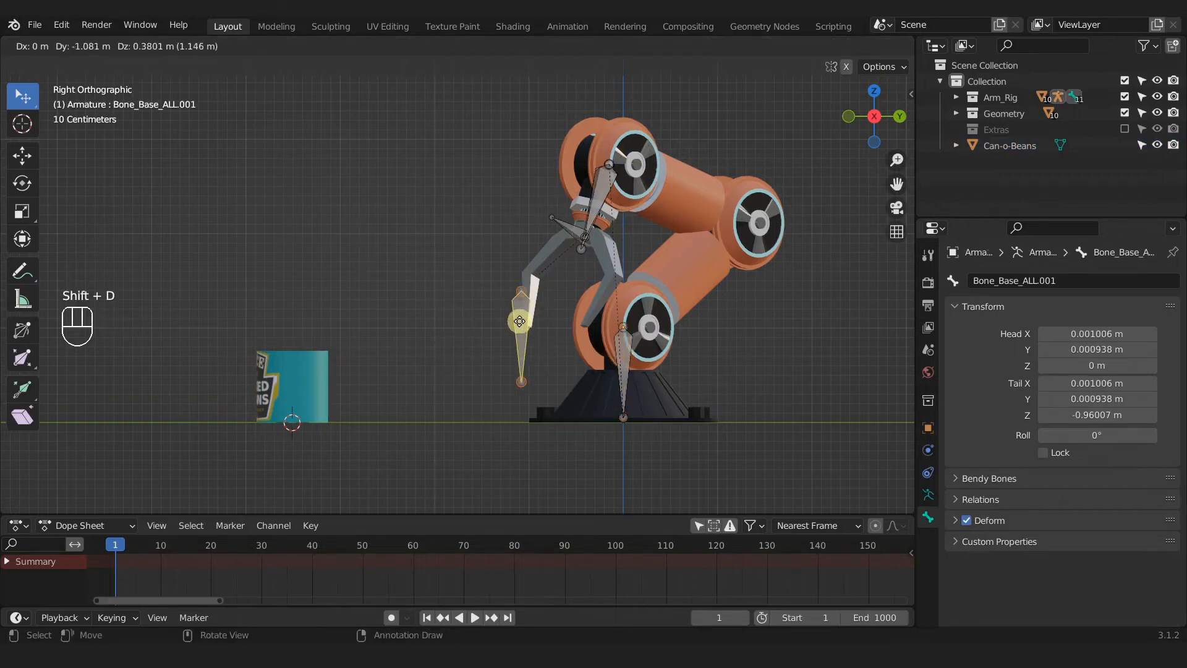
{"action": "right_click", "coordinate": [520, 321]}
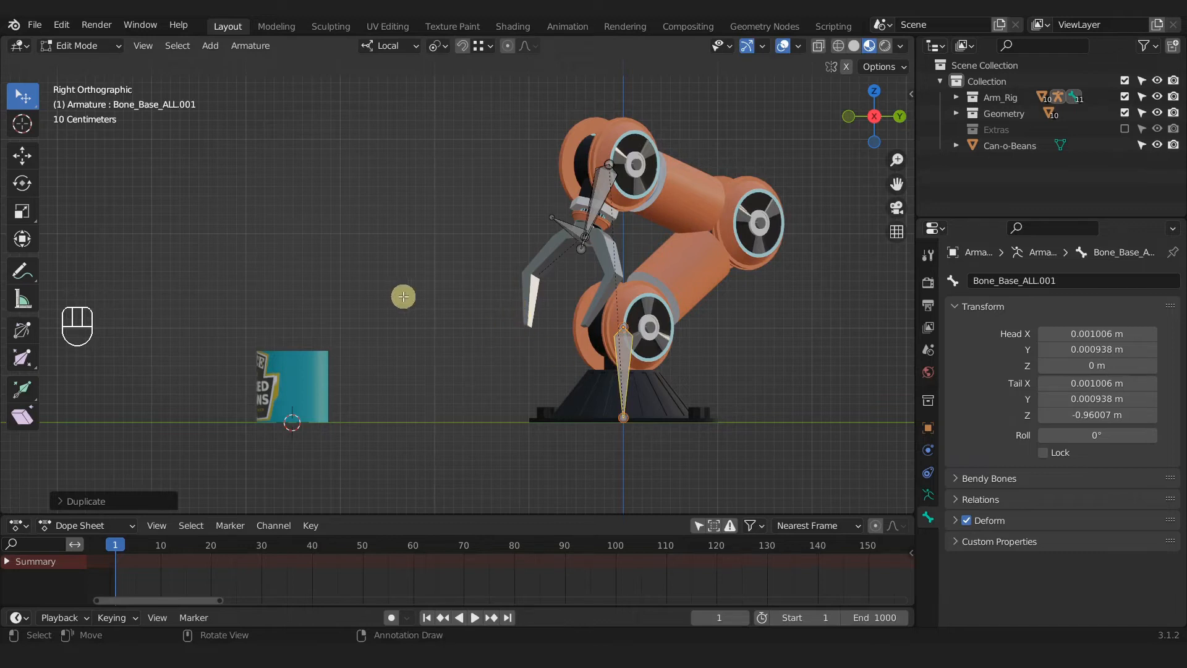
Snap the duplicated base bone to the 3D cursor at the can's base.
{"action": "key", "text": "shift"}
{"action": "key", "text": "shift+s"}
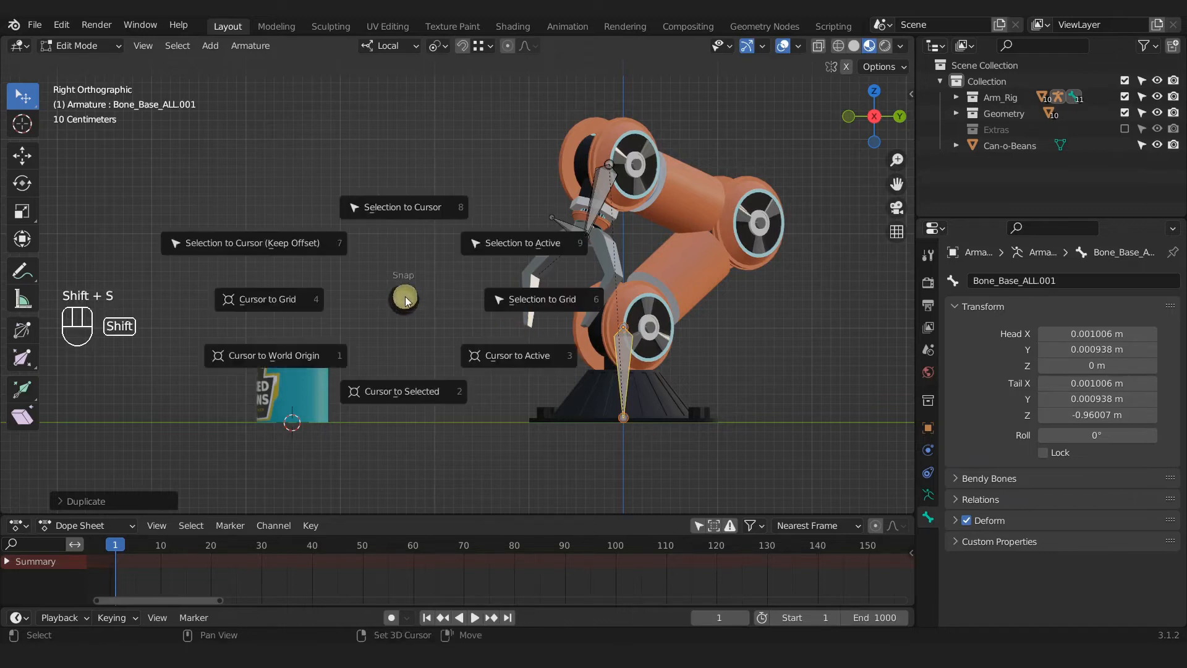
{"action": "left_click", "coordinate": [401, 212]}
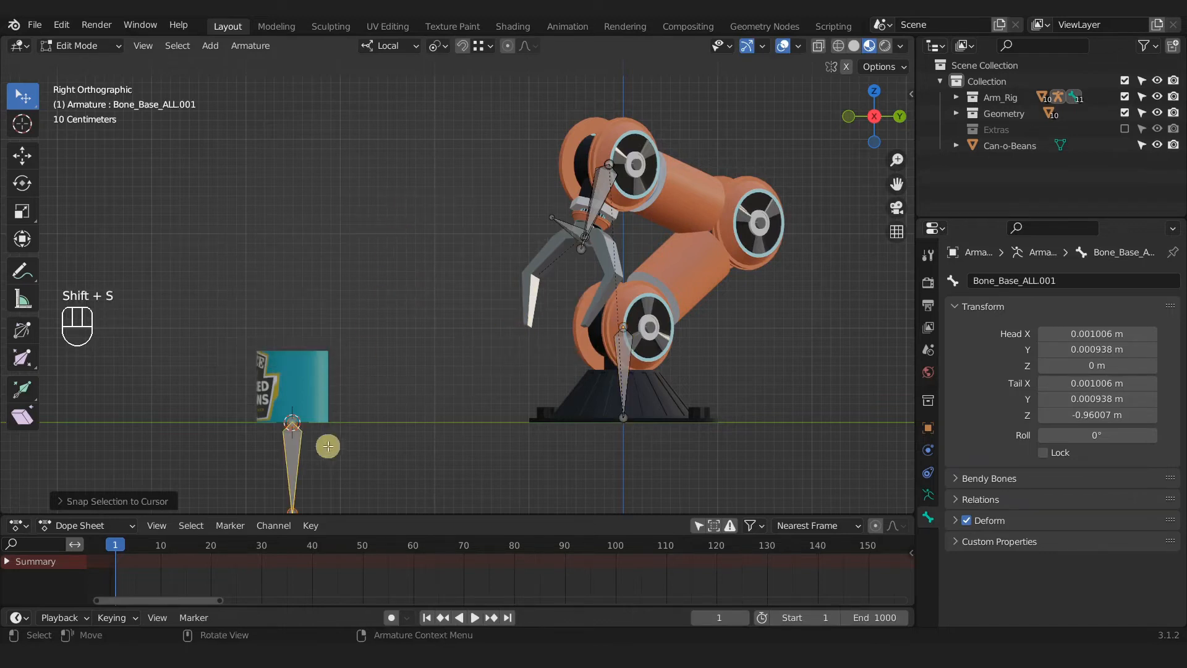
Move the free lower end of the duplicated bone about 1.6 m up along Z so the bone stands upright inside the can.
{"action": "scroll", "coordinate": [298, 452], "scroll_direction": "down", "scroll_amount": 1}
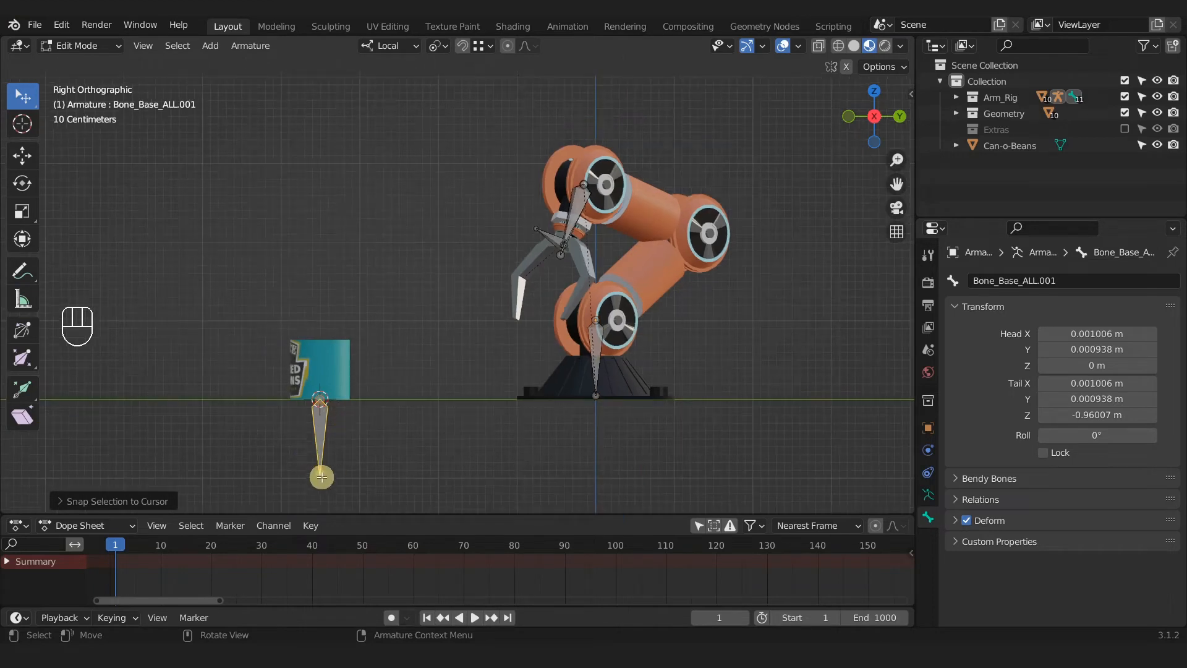
{"action": "left_click", "coordinate": [321, 477]}
{"action": "key", "text": "g"}
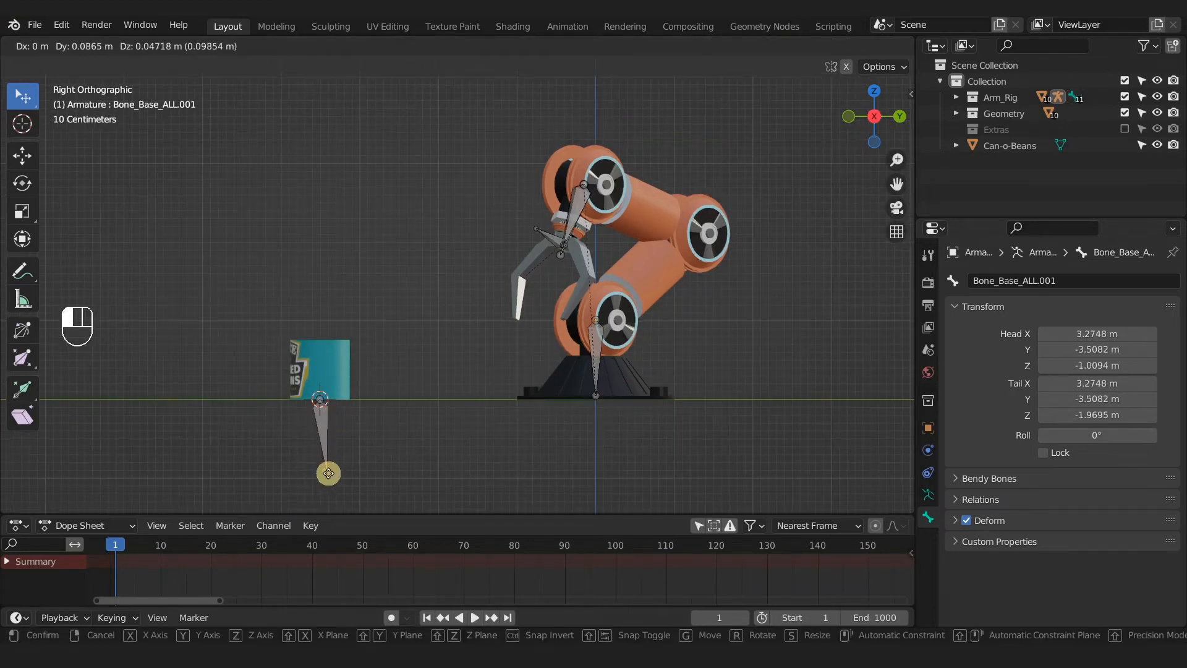
{"action": "key", "text": "z"}
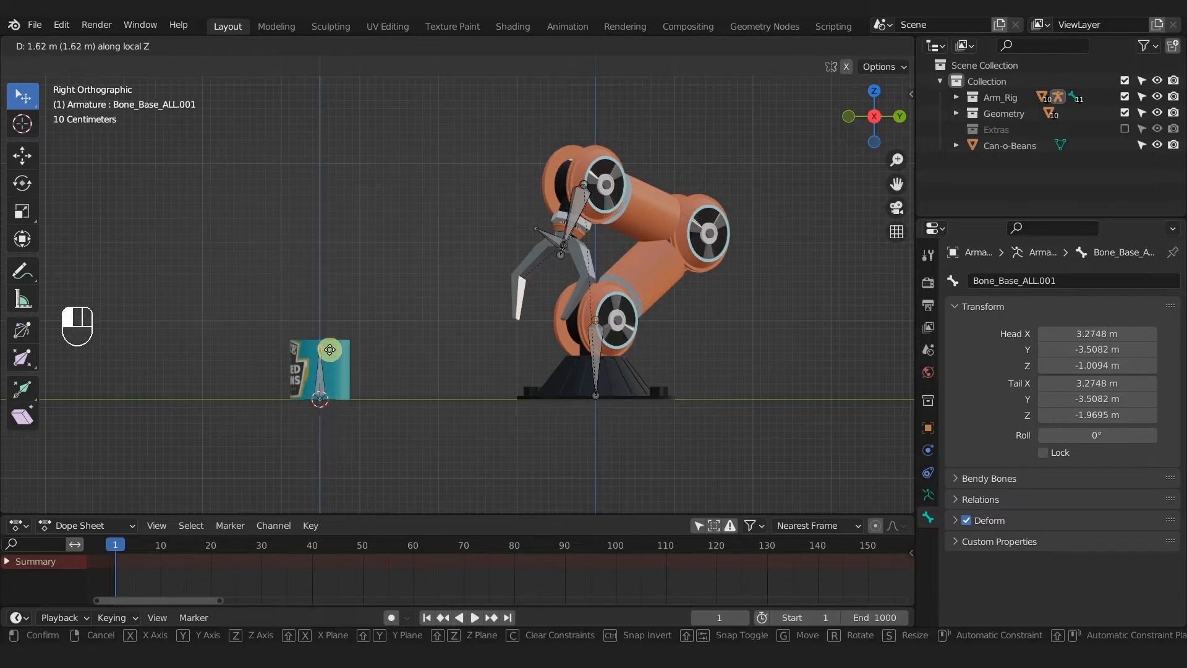
{"action": "left_click", "coordinate": [328, 356]}
{"action": "scroll", "coordinate": [327, 375], "scroll_direction": "up", "scroll_amount": 2}
{"action": "scroll", "coordinate": [315, 396], "scroll_direction": "down", "scroll_amount": 1}
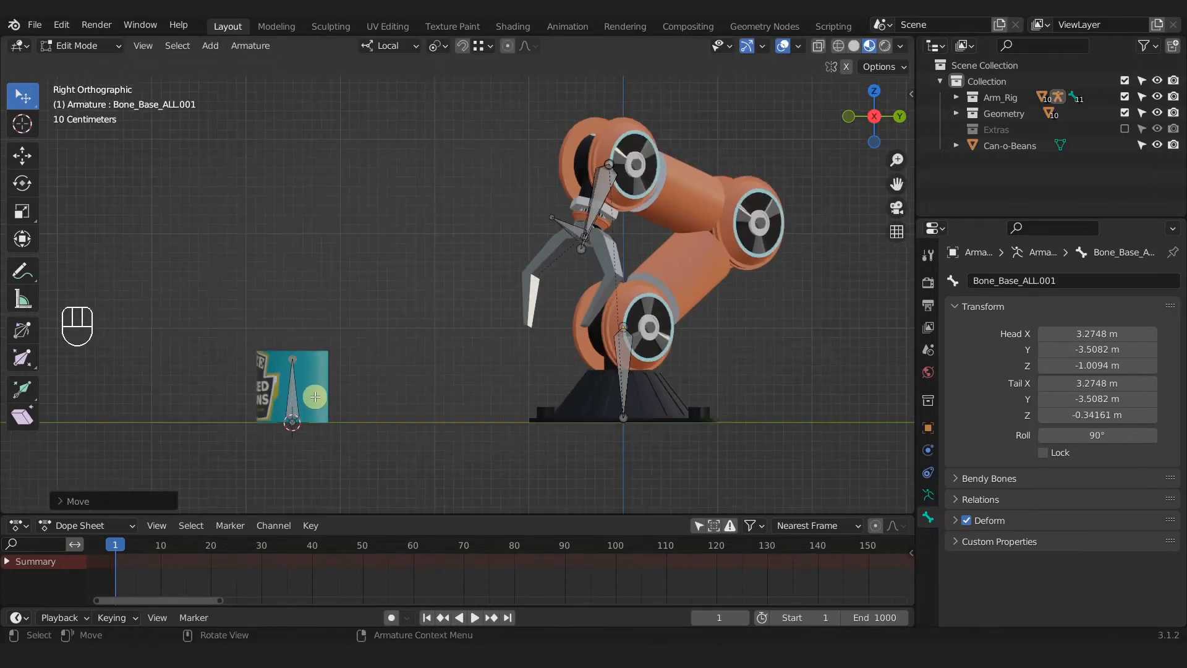
{"action": "mouse_move", "coordinate": [26, 98]}
{"action": "left_mouse_down"}
{"action": "mouse_move", "coordinate": [95, 107]}
{"action": "mouse_move", "coordinate": [100, 197]}
{"action": "mouse_move", "coordinate": [107, 112]}
{"action": "left_mouse_up"}
{"action": "middle_click_drag", "start_coordinate": [296, 378], "coordinate": [508, 399]}
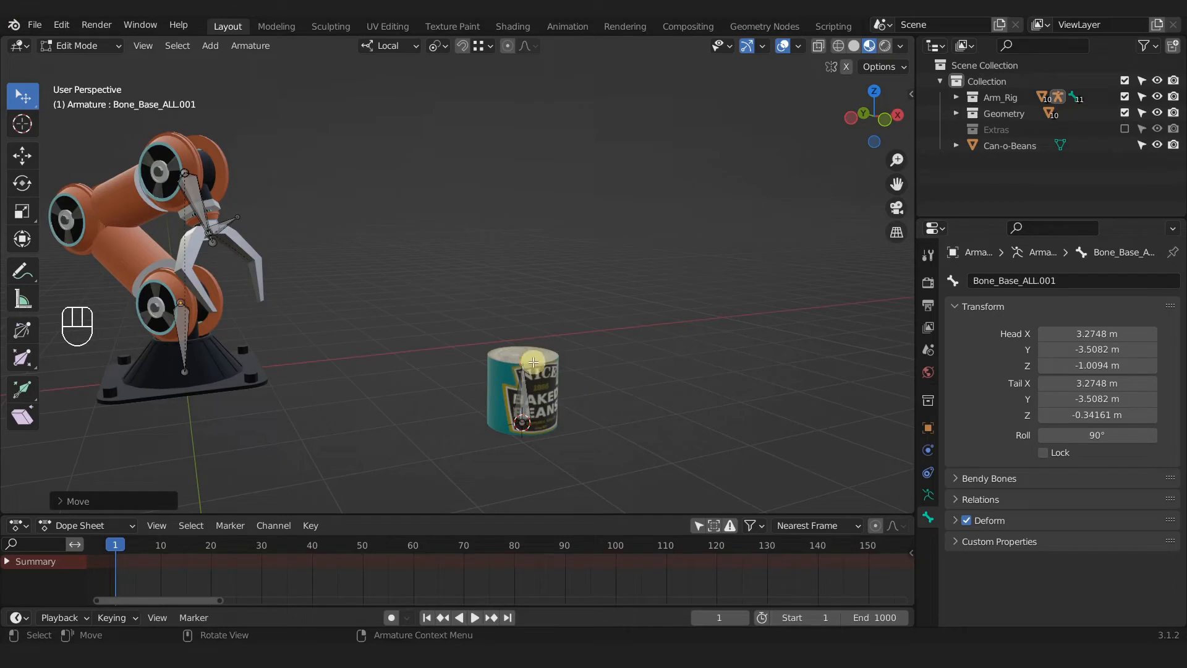
In Object Mode, parent Can-o-Beans to the armature's active bone inside the can, using the Bone parent type.
{"action": "key", "text": "ctrl+Tab"}
{"action": "left_click", "coordinate": [424, 367]}
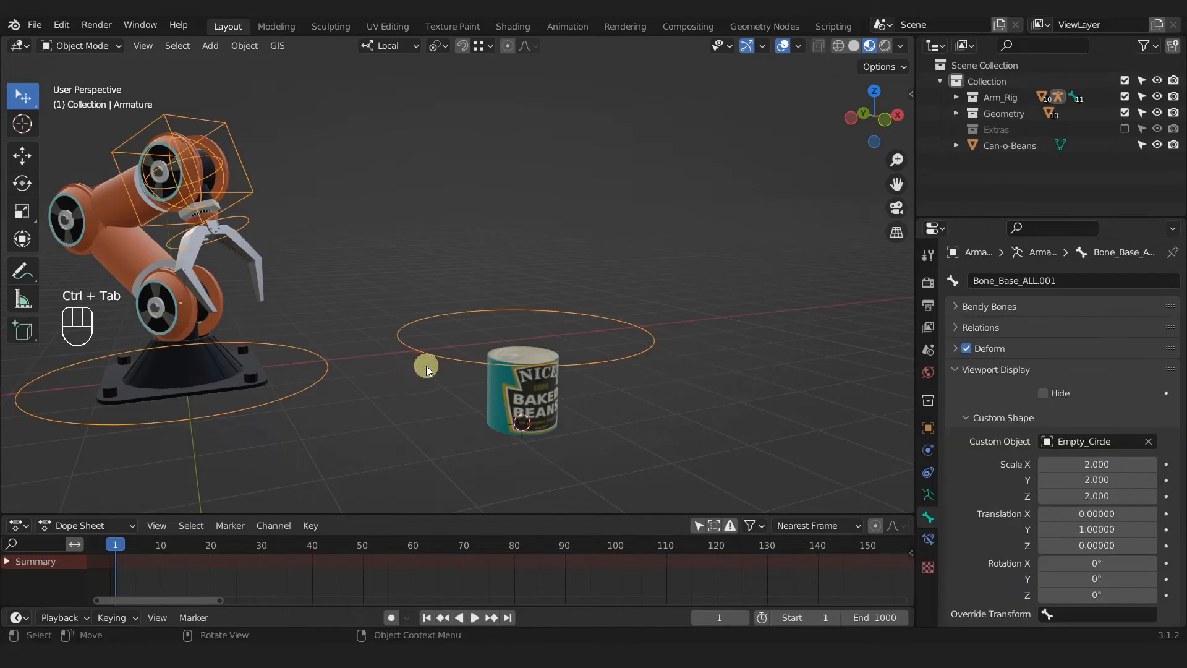
{"action": "mouse_move", "coordinate": [528, 384]}
{"action": "middle_mouse_down"}
{"action": "mouse_move", "coordinate": [544, 398]}
{"action": "mouse_move", "coordinate": [529, 371]}
{"action": "middle_mouse_up"}
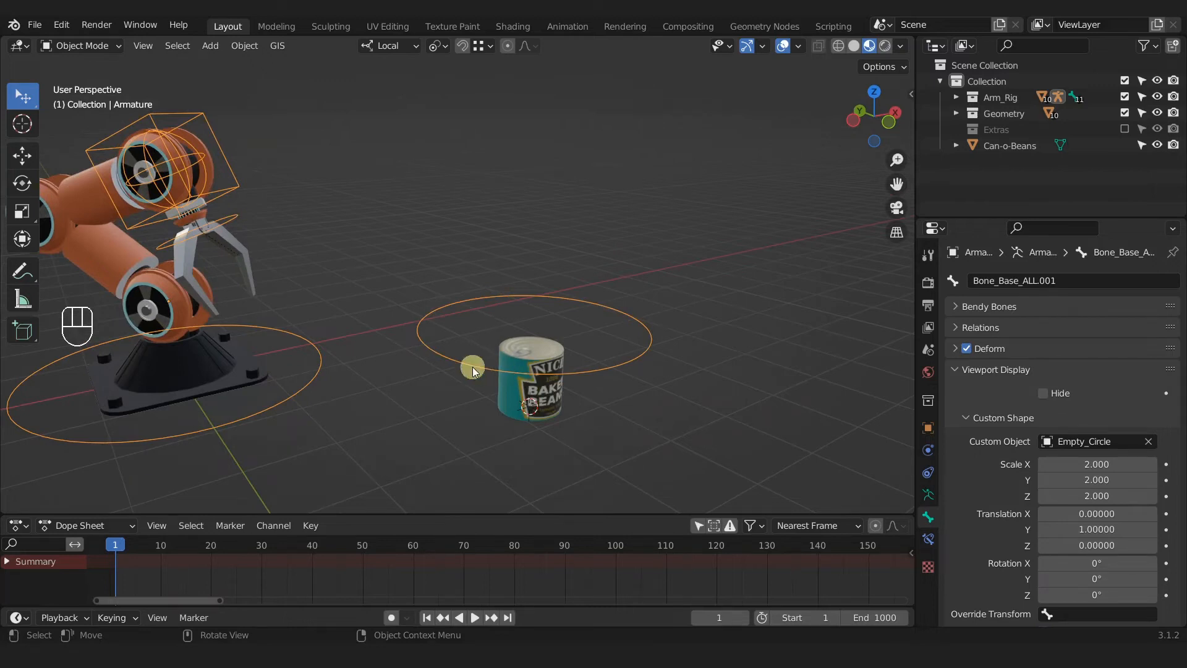
{"action": "key", "text": "Tab"}
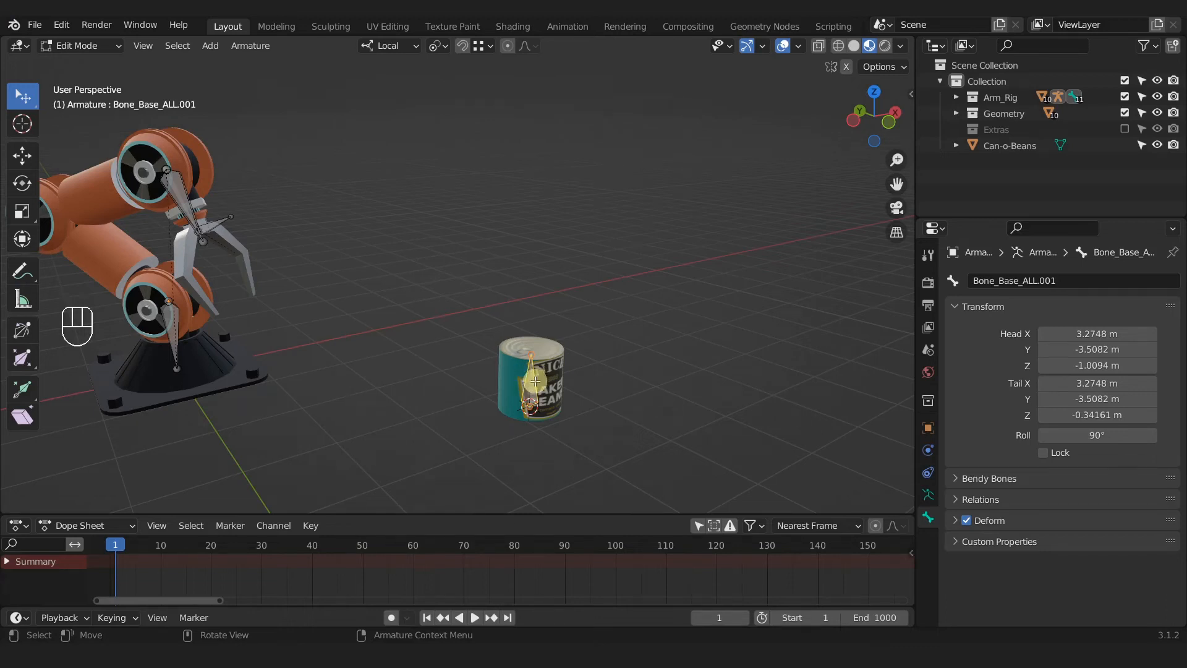
{"action": "key", "text": "Tab"}
{"action": "left_click", "coordinate": [540, 400]}
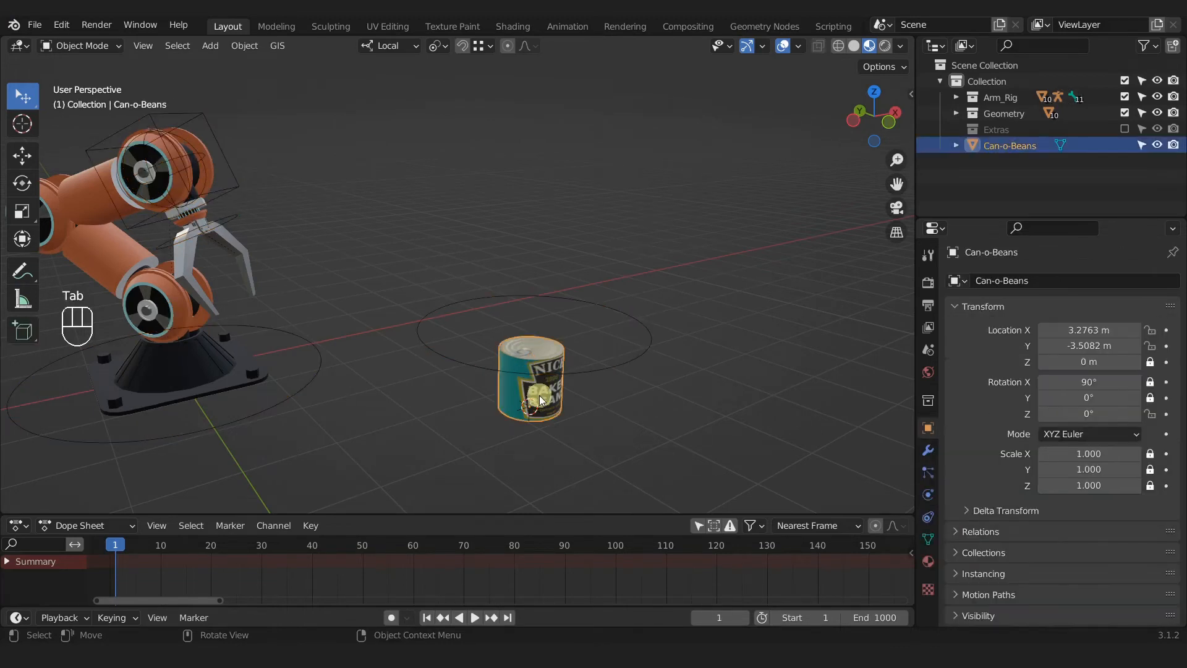
{"action": "left_click", "coordinate": [438, 357], "text": "shift"}
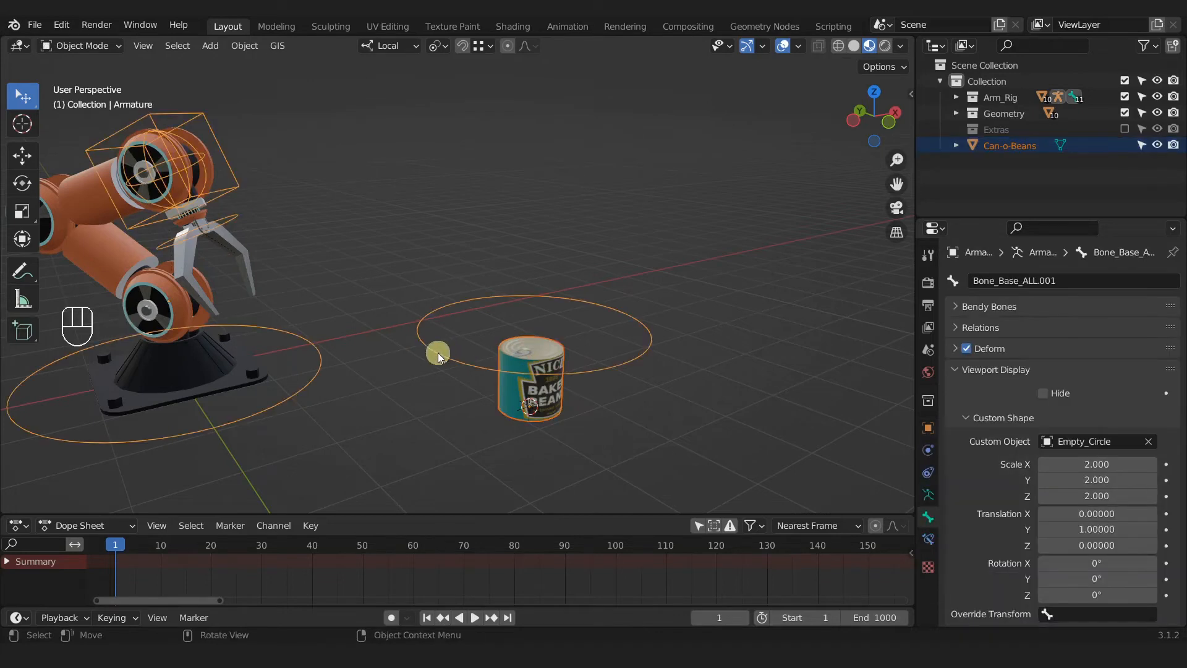
{"action": "key", "text": "ctrl+p"}
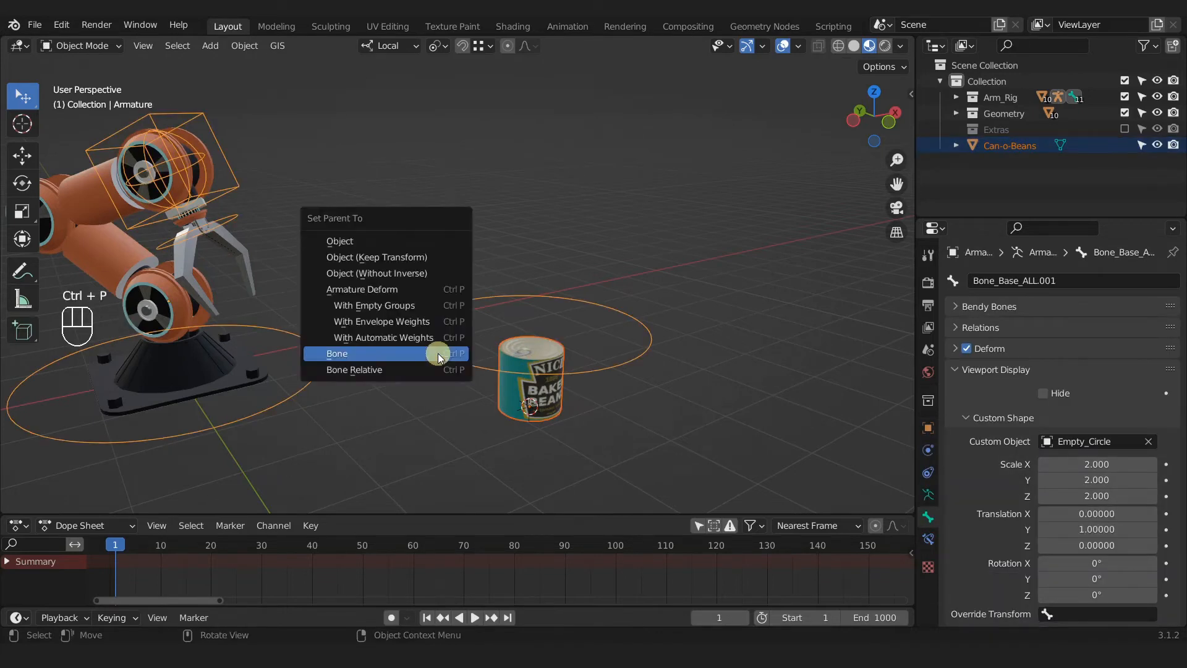
{"action": "left_click", "coordinate": [438, 355]}
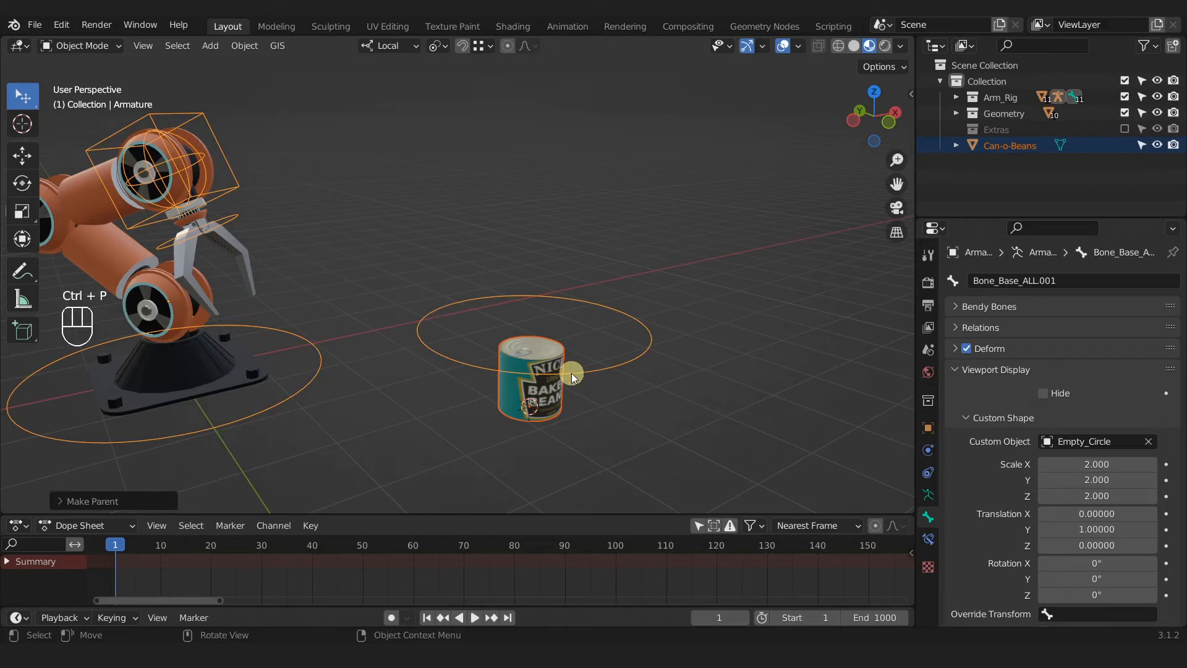
Switch the armature to Pose Mode and test-move the can's bone, cancelling the movement.
{"action": "left_click_drag", "start_coordinate": [572, 375], "coordinate": [599, 355]}
{"action": "right_click", "coordinate": [599, 355]}
{"action": "key", "text": "ctrl+Tab"}
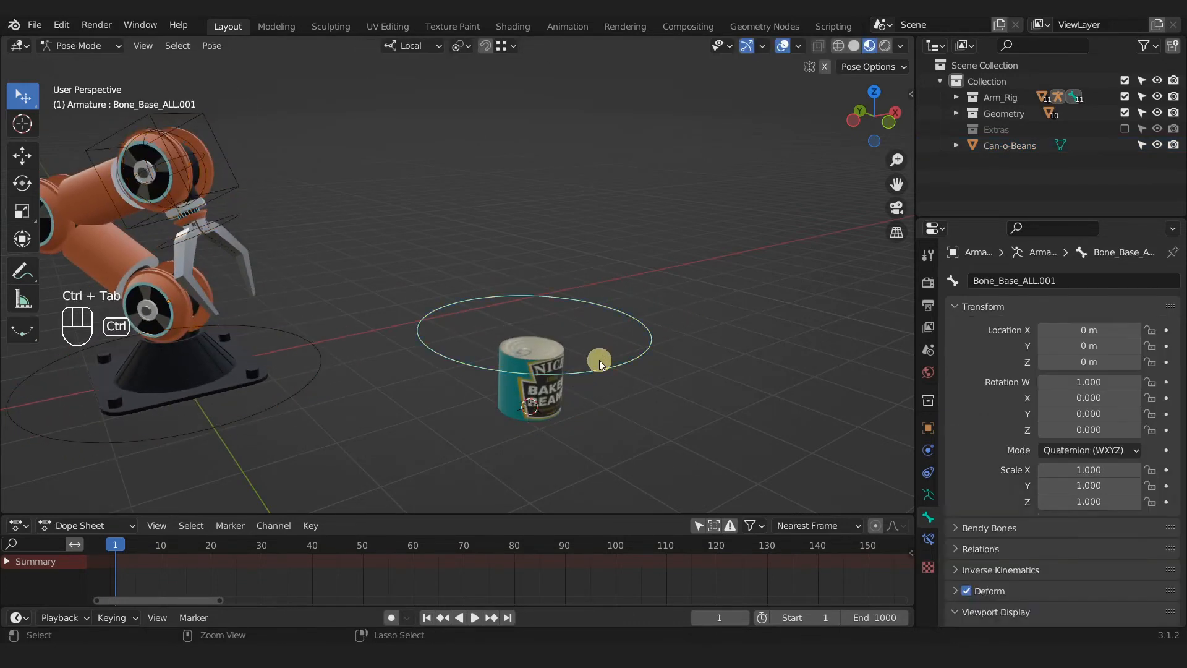
{"action": "left_click_drag", "start_coordinate": [595, 369], "coordinate": [627, 372]}
{"action": "right_click", "coordinate": [627, 373]}
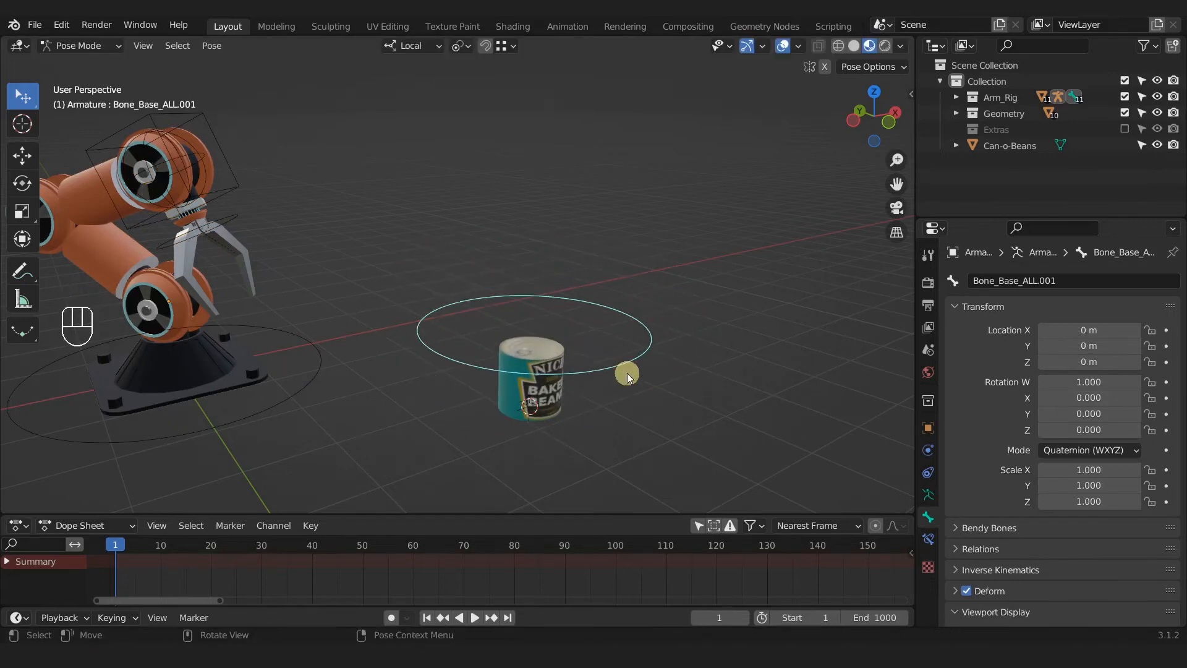
Remove the Empty_Circle custom shape from the can's bone and bring the whole arm and can into view.
{"action": "scroll", "coordinate": [1002, 522], "scroll_direction": "down", "scroll_amount": 10}
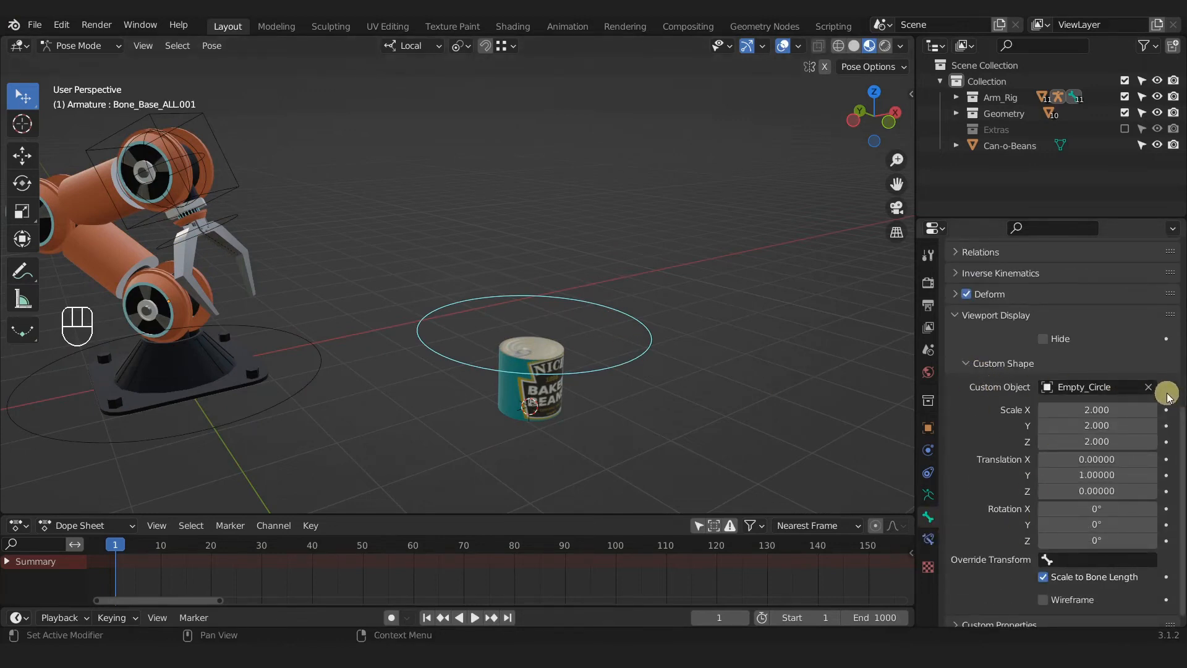
{"action": "left_click", "coordinate": [1149, 387]}
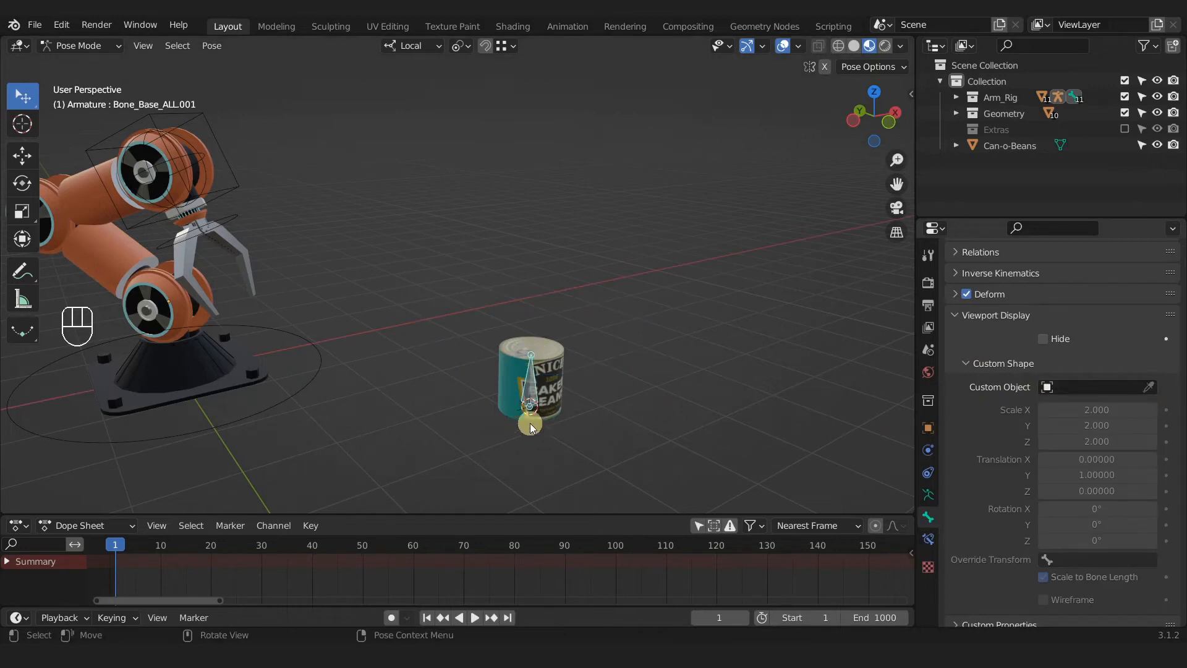
{"action": "scroll", "coordinate": [602, 412], "scroll_direction": "down", "scroll_amount": 3}
{"action": "middle_click_drag", "start_coordinate": [616, 421], "coordinate": [591, 430], "text": "shift"}
{"action": "scroll", "coordinate": [589, 425], "scroll_direction": "up", "scroll_amount": 2}
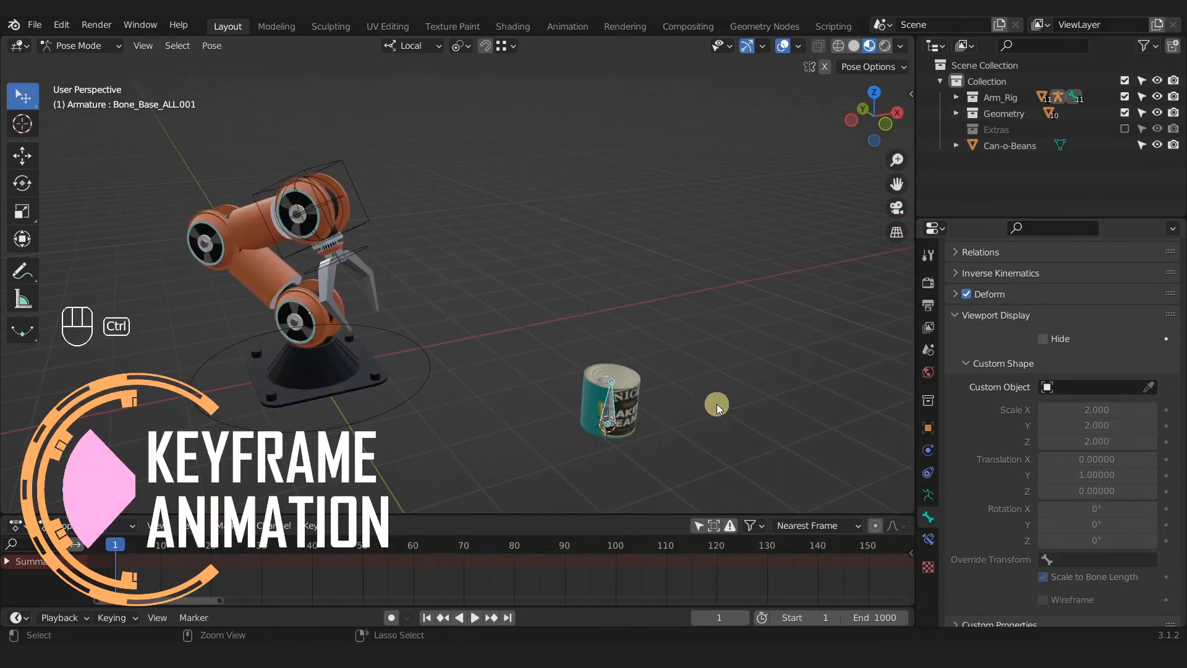
Try inserting Location & Rotation keyframes for all bones at frame 1.
{"action": "key", "text": "a"}
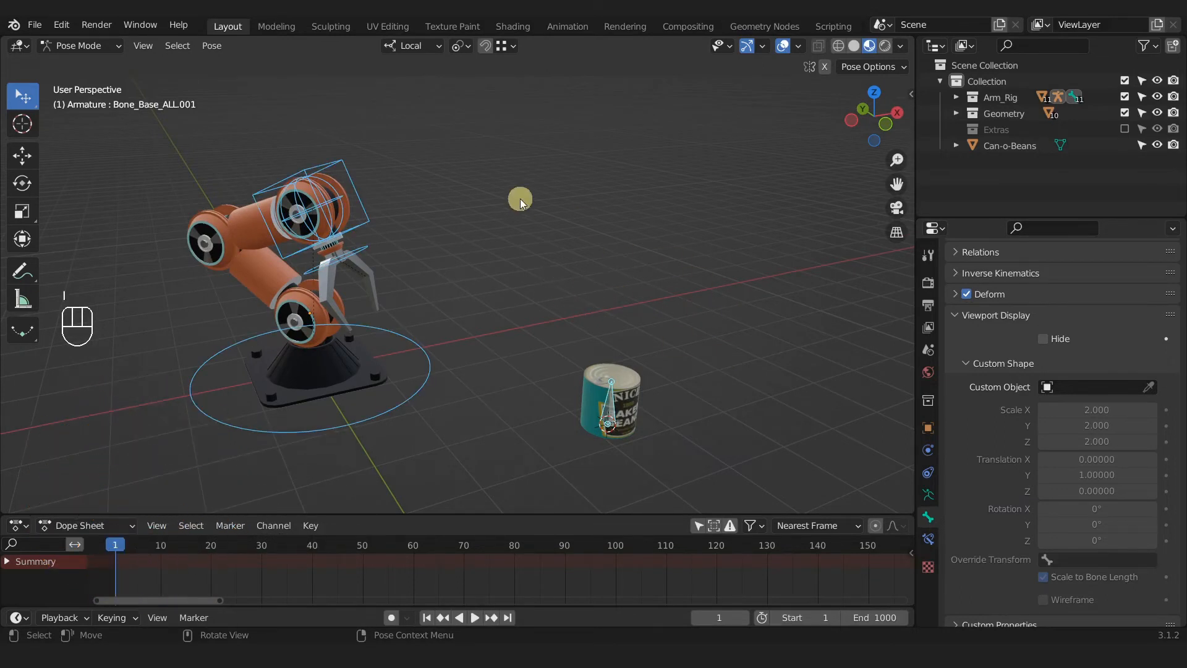
{"action": "key", "text": "i"}
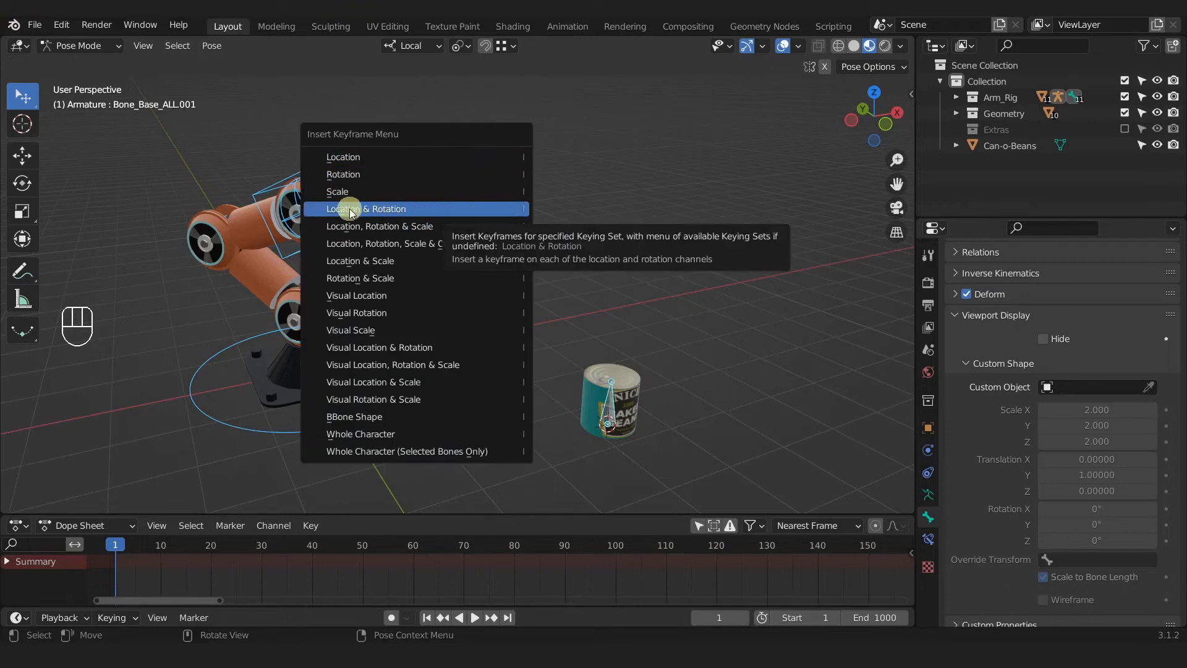
{"action": "left_click", "coordinate": [385, 212]}
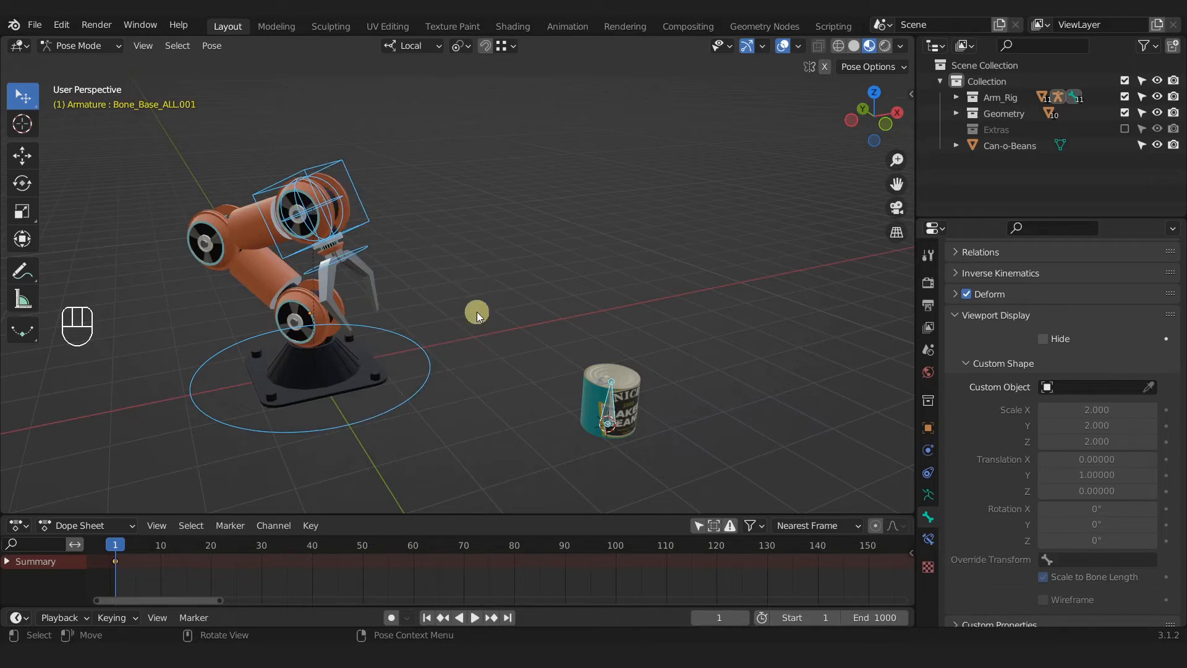
Rename the can's bone to Bone_Can and select all bones of the rig.
{"action": "scroll", "coordinate": [1076, 407], "scroll_direction": "up", "scroll_amount": 8}
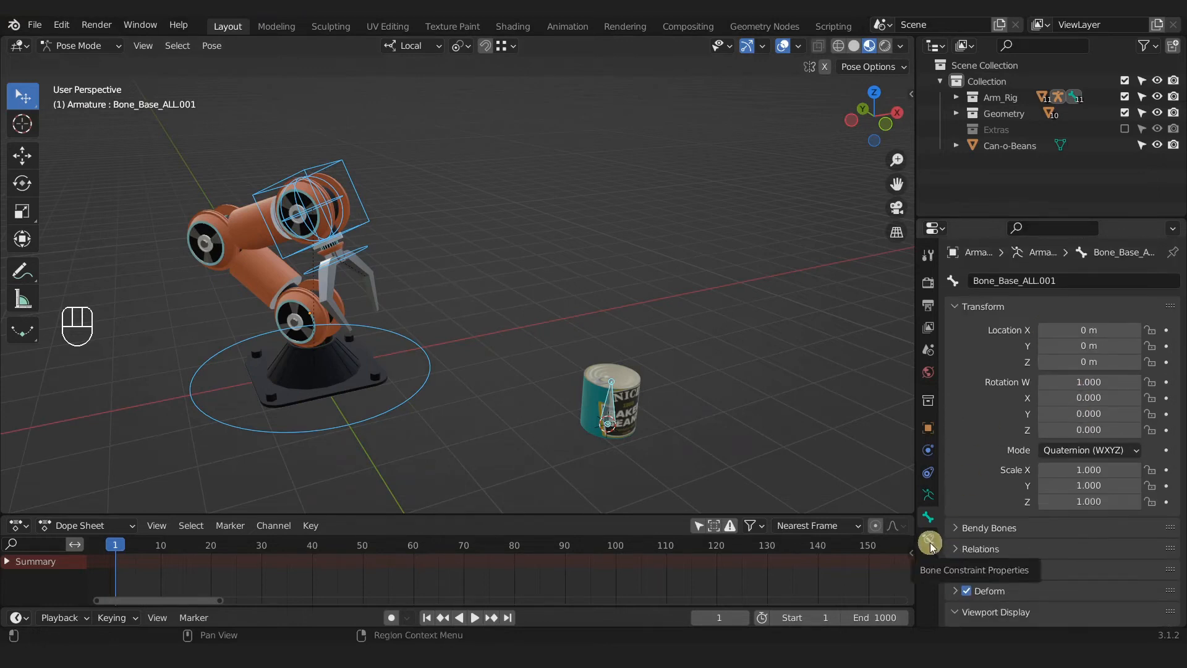
{"action": "left_click", "coordinate": [611, 408]}
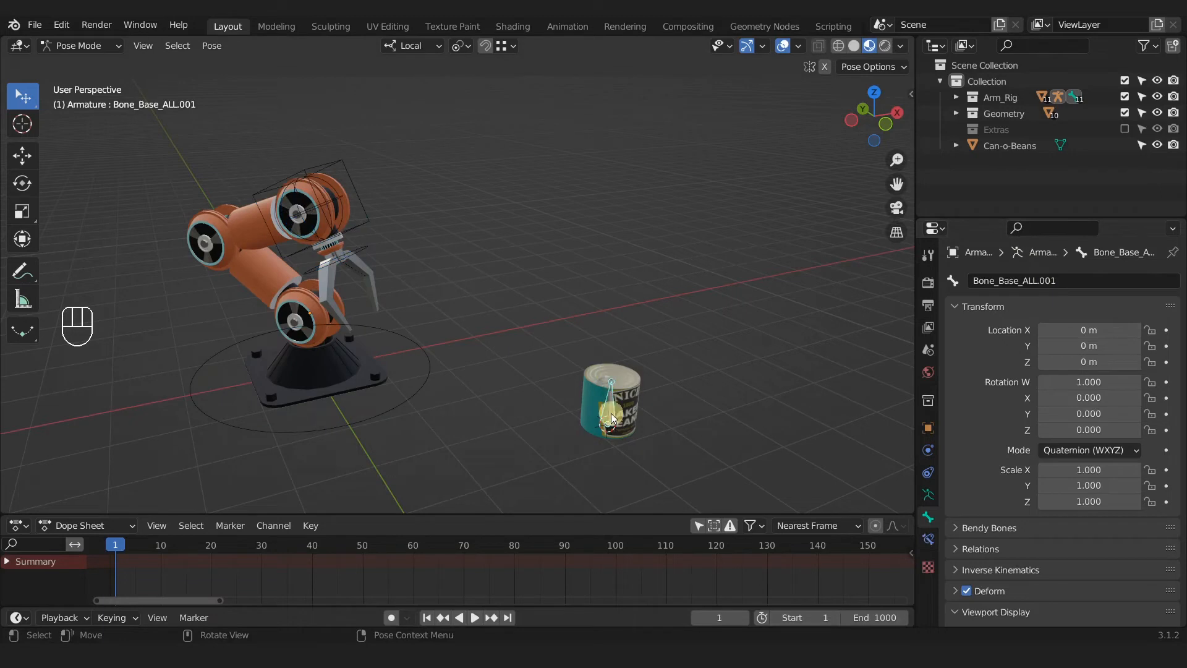
{"action": "left_click", "coordinate": [1076, 280]}
{"action": "left_click_drag", "start_coordinate": [1076, 279], "coordinate": [1003, 282]}
{"action": "key", "text": "BackSpace"}
{"action": "key", "text": "BackSpace"}
{"action": "type", "text": "Can"}
{"action": "key", "text": "Return"}
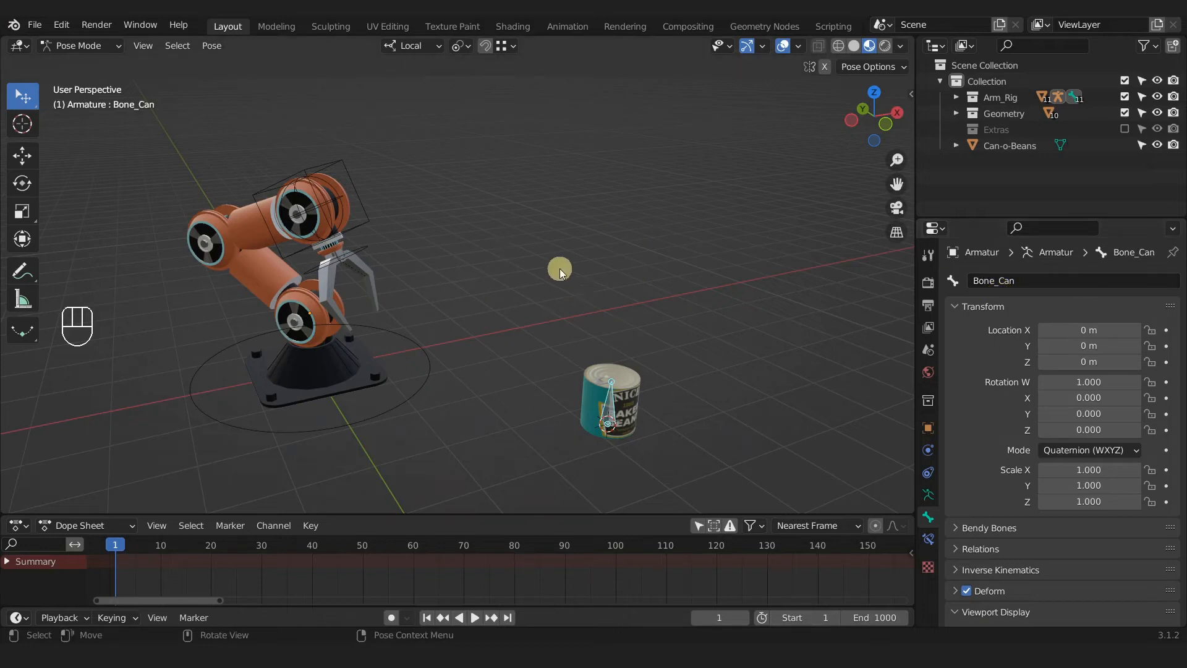
{"action": "key", "text": "a"}
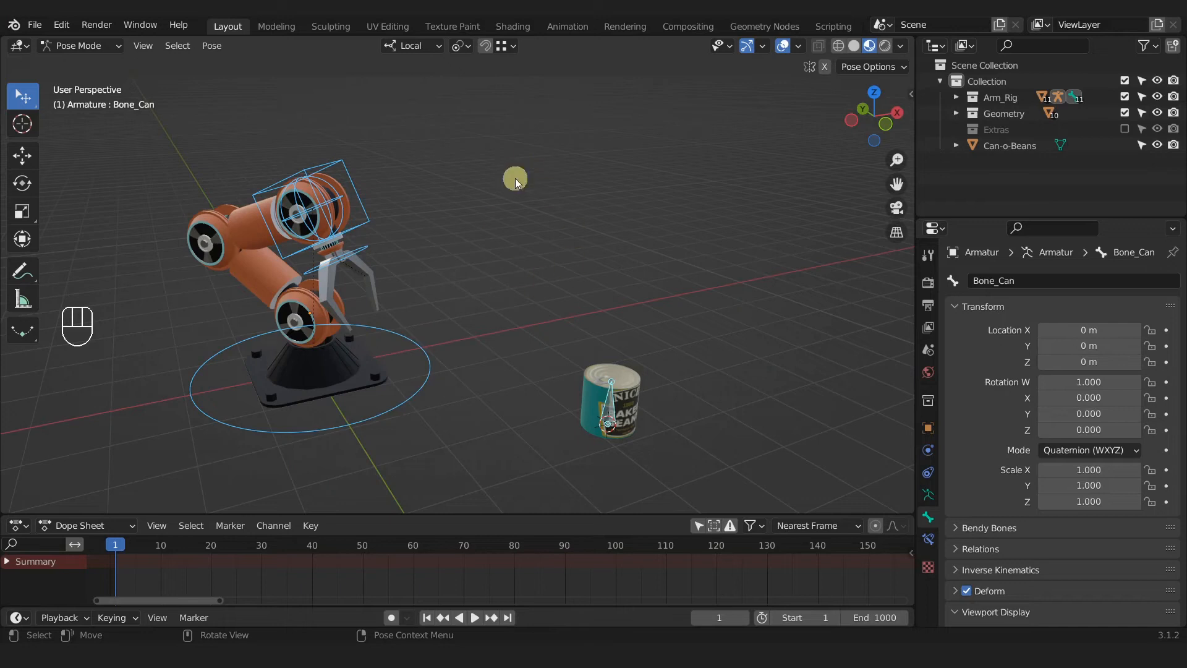
Insert a Location & Rotation keyframe on the selected bones at frame 1 and undo it.
{"action": "key", "text": "i"}
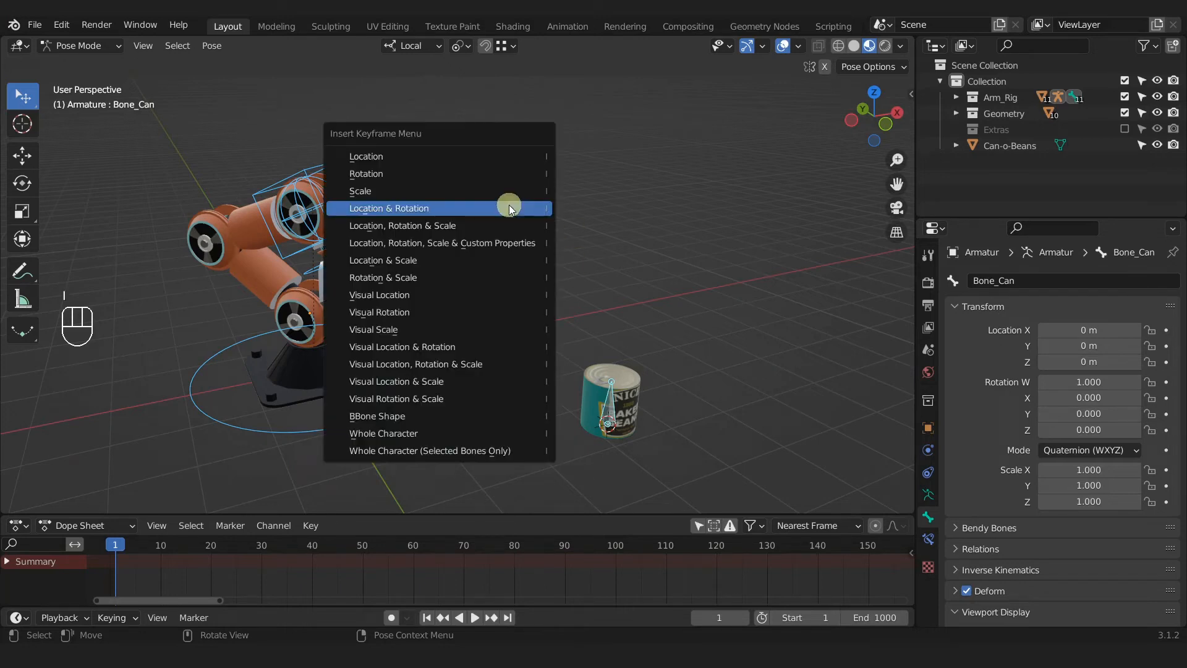
{"action": "left_click", "coordinate": [511, 210]}
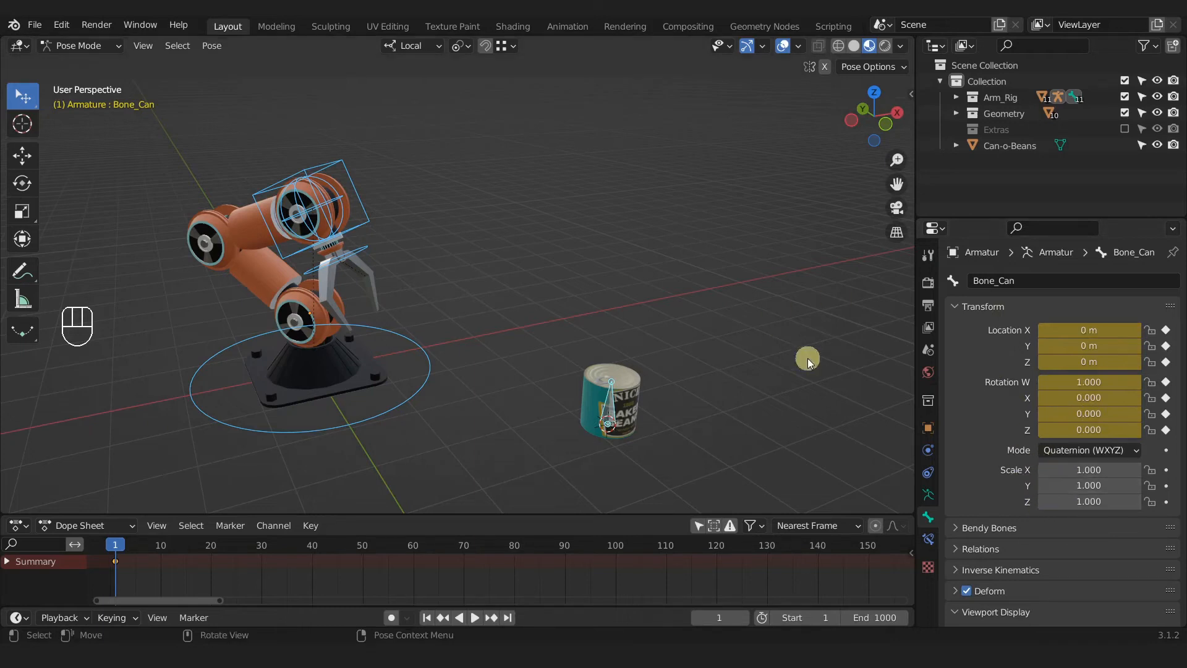
{"action": "key", "text": "k"}
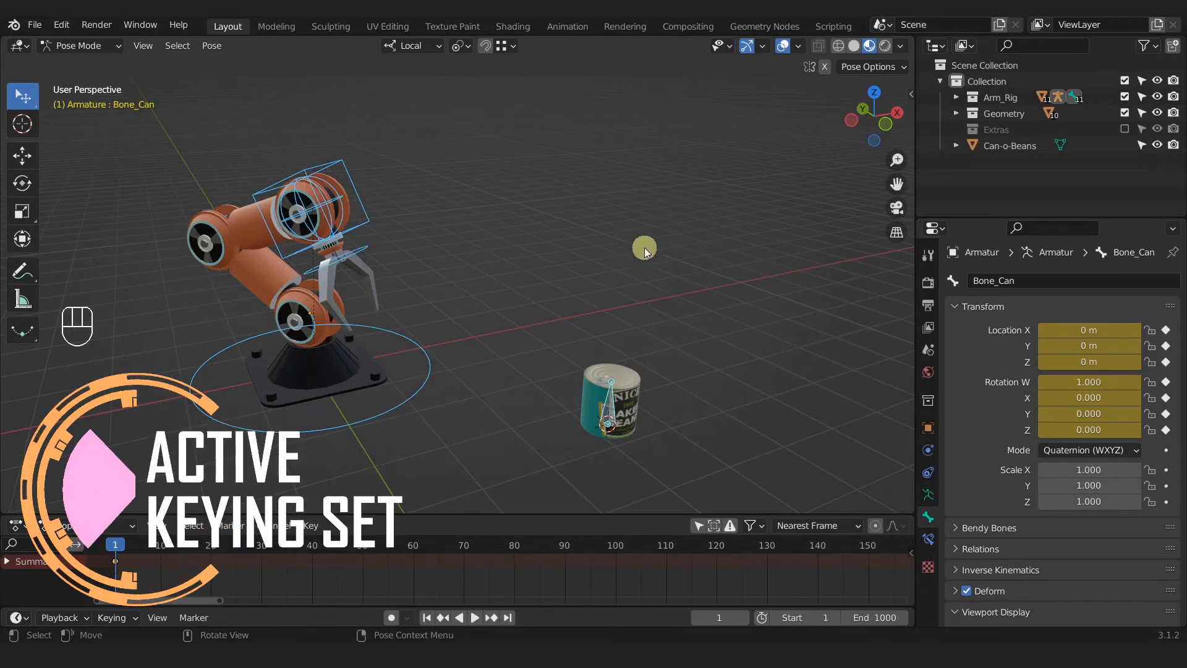
{"action": "key", "text": "ctrl+z"}
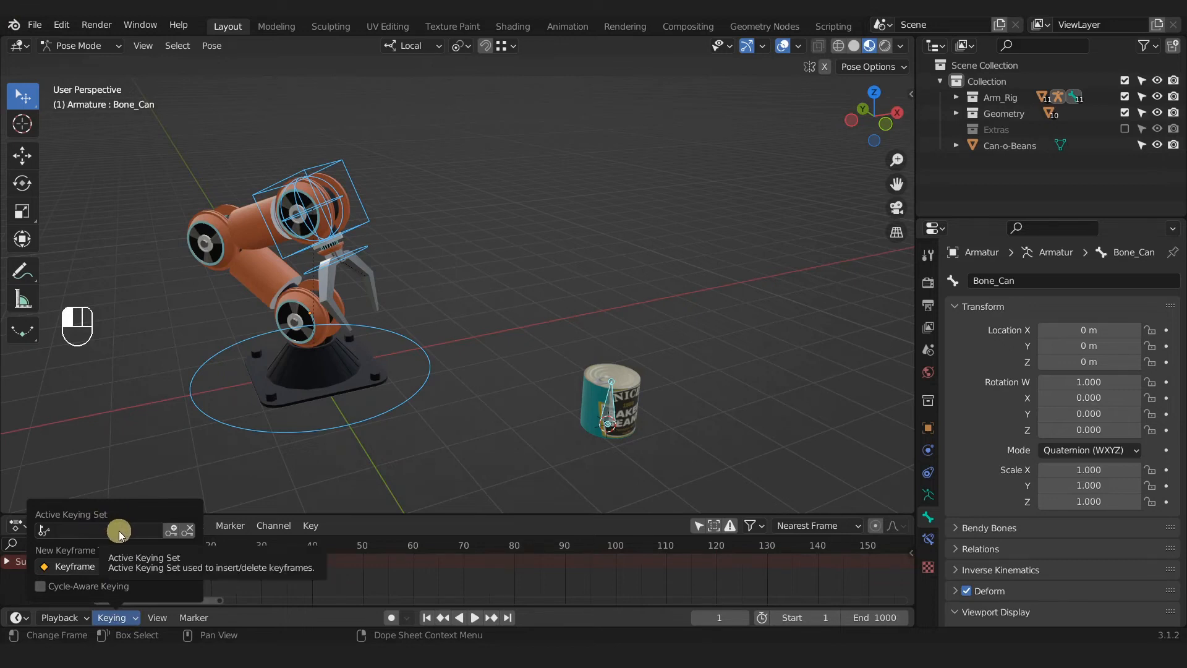
Set the active keying set to Location & Rotation and key all selected bones at frame 1.
{"action": "left_click", "coordinate": [119, 532]}
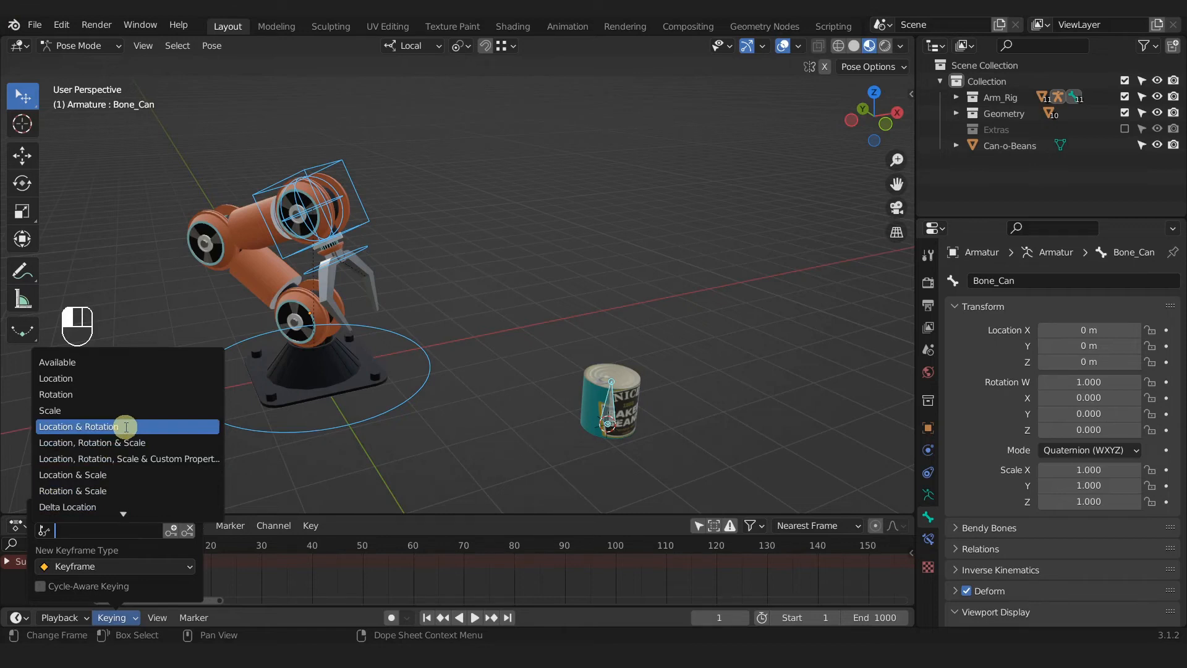
{"action": "left_click", "coordinate": [126, 427]}
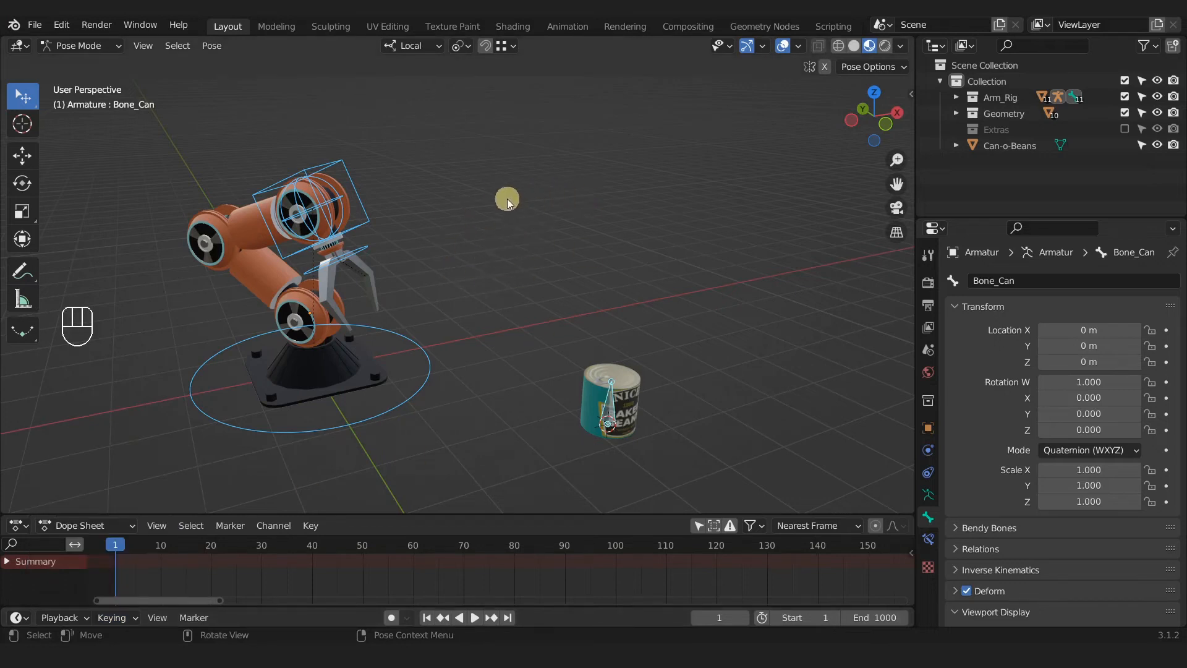
{"action": "key", "text": "i"}
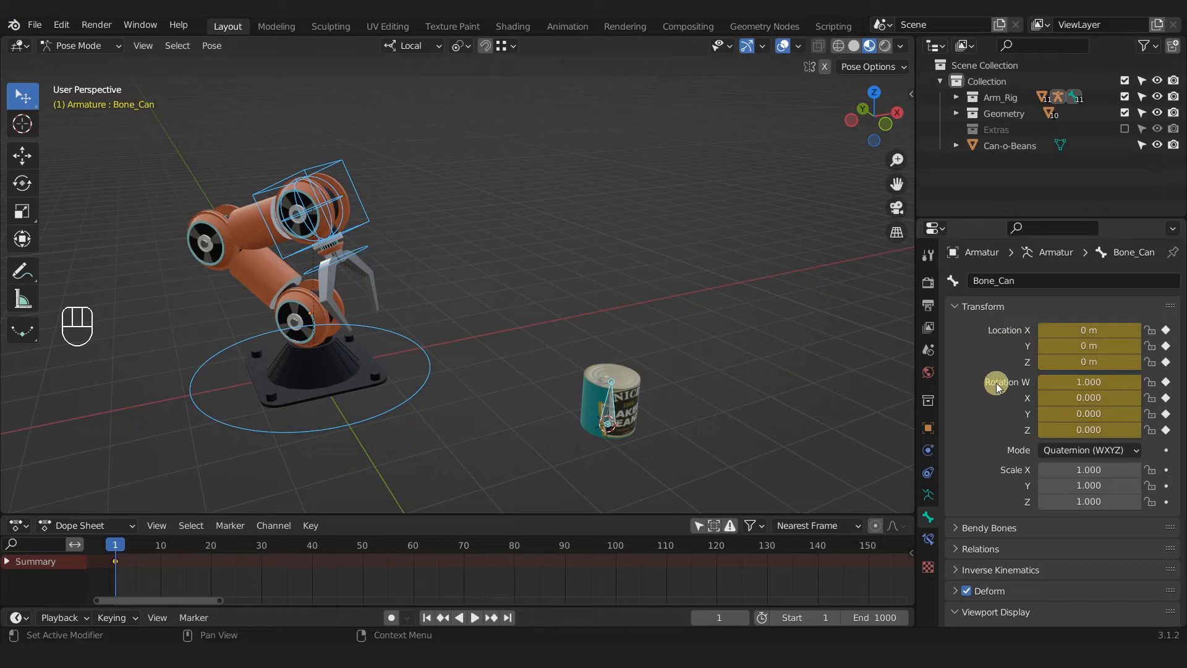
Review the active keying set options, keep Location & Rotation, and turn on Auto Keying.
{"action": "left_click", "coordinate": [121, 617]}
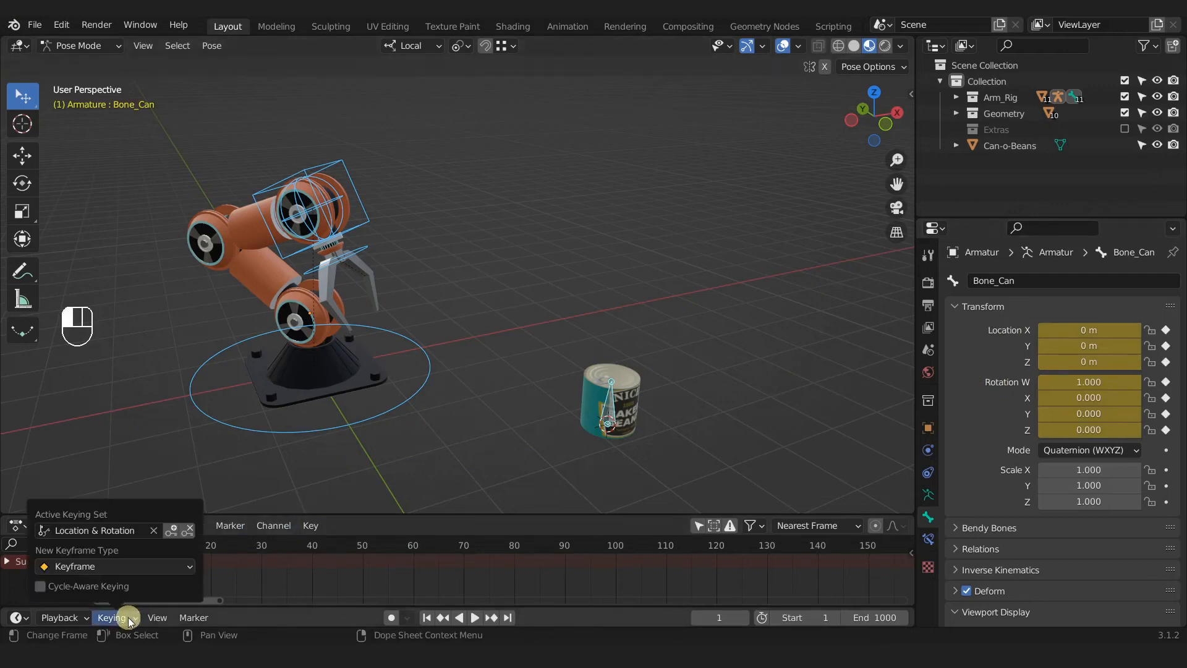
{"action": "left_click", "coordinate": [130, 530]}
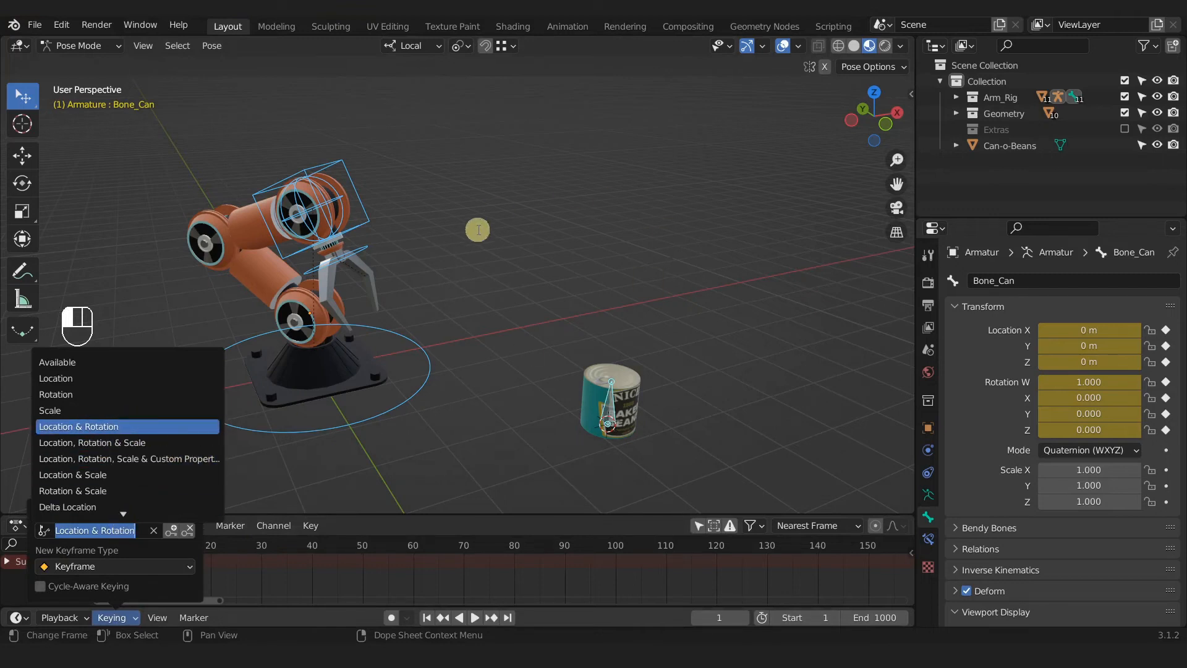
{"action": "left_click", "coordinate": [509, 195]}
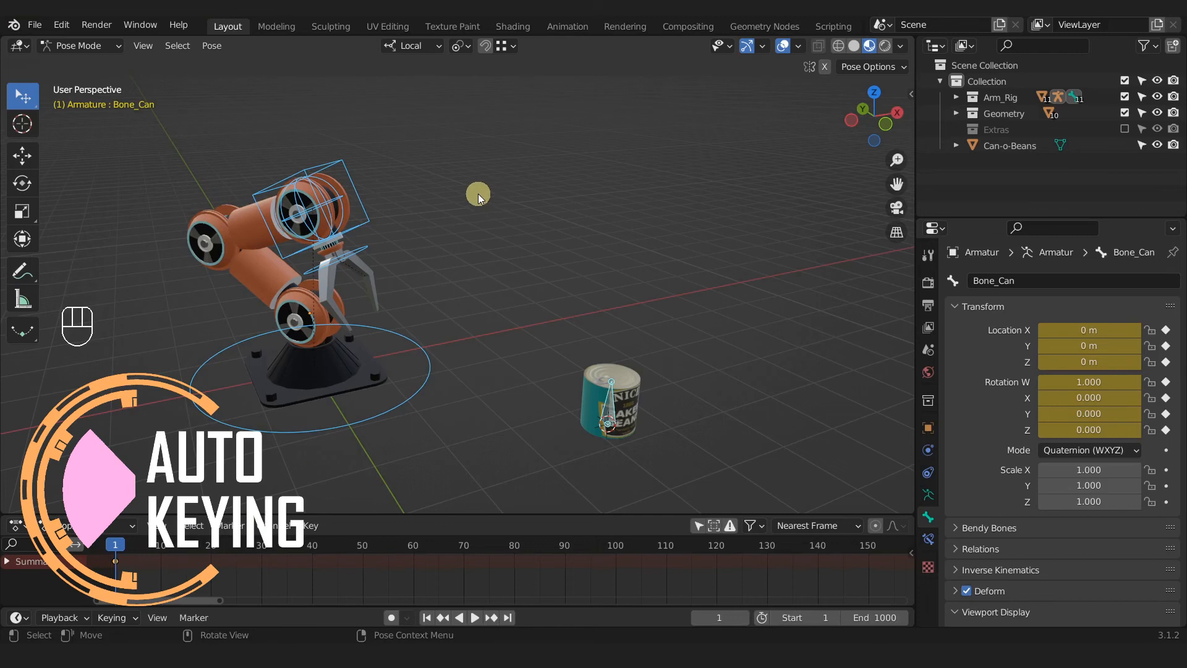
{"action": "left_click", "coordinate": [391, 617]}
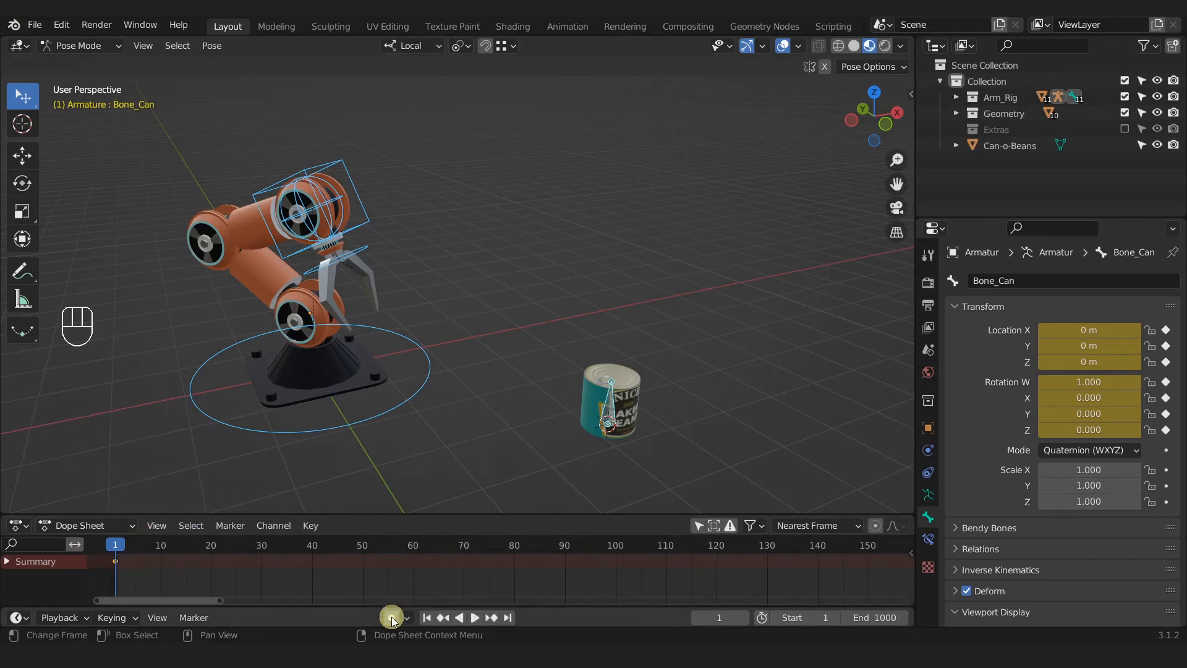
Review the Auto Keying options and scrub the timeline between frames 1 and 50.
{"action": "left_click", "coordinate": [406, 618]}
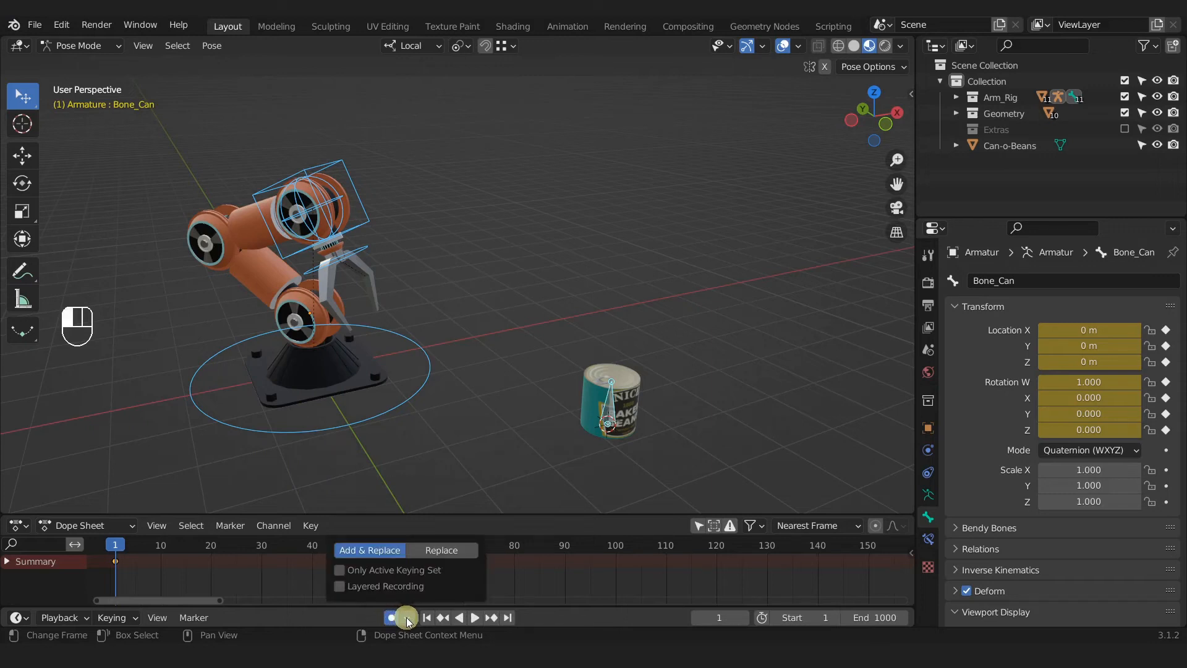
{"action": "left_click", "coordinate": [373, 575]}
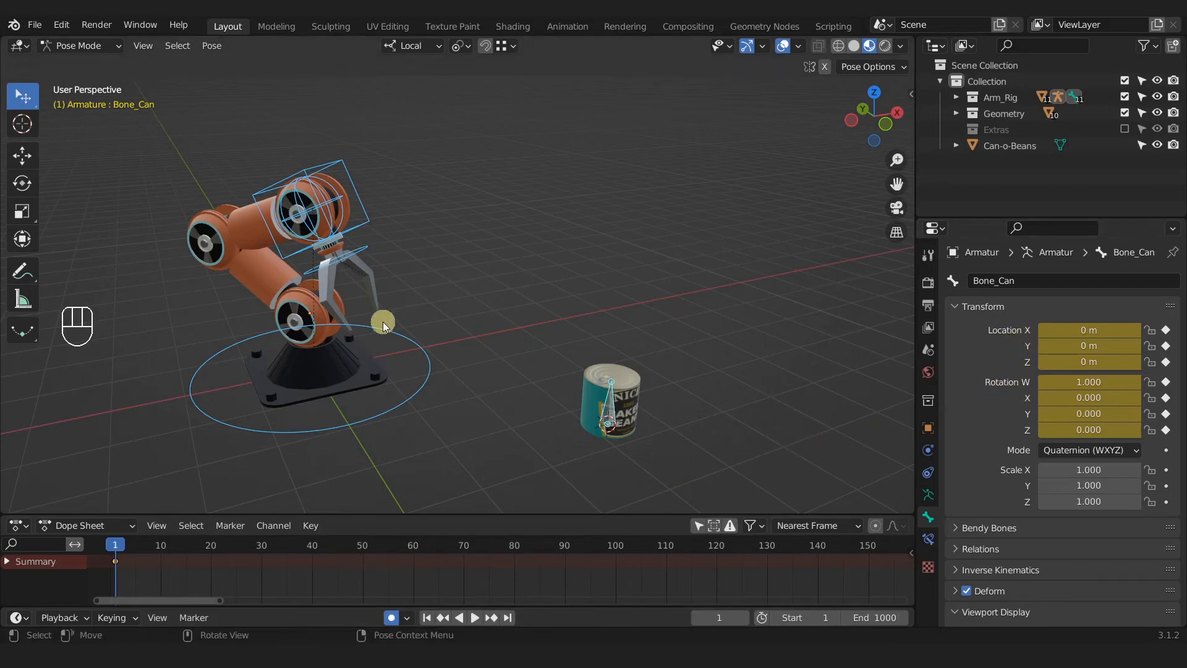
{"action": "left_click_drag", "start_coordinate": [115, 547], "coordinate": [364, 549]}
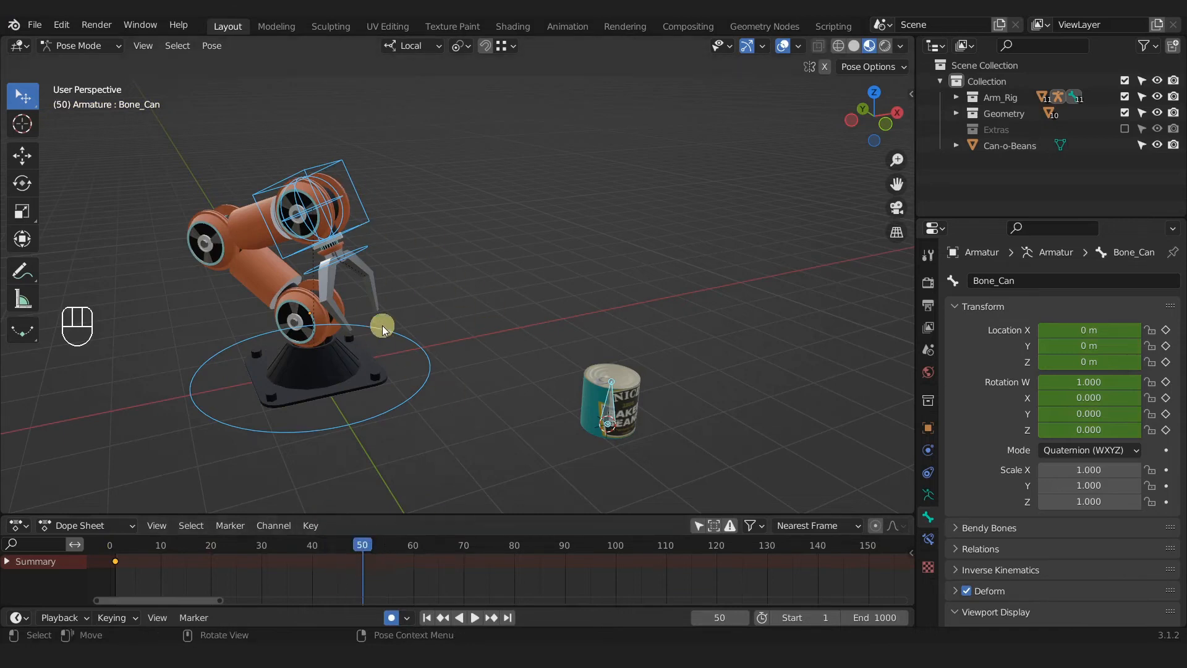
{"action": "left_click_drag", "start_coordinate": [362, 549], "coordinate": [115, 522]}
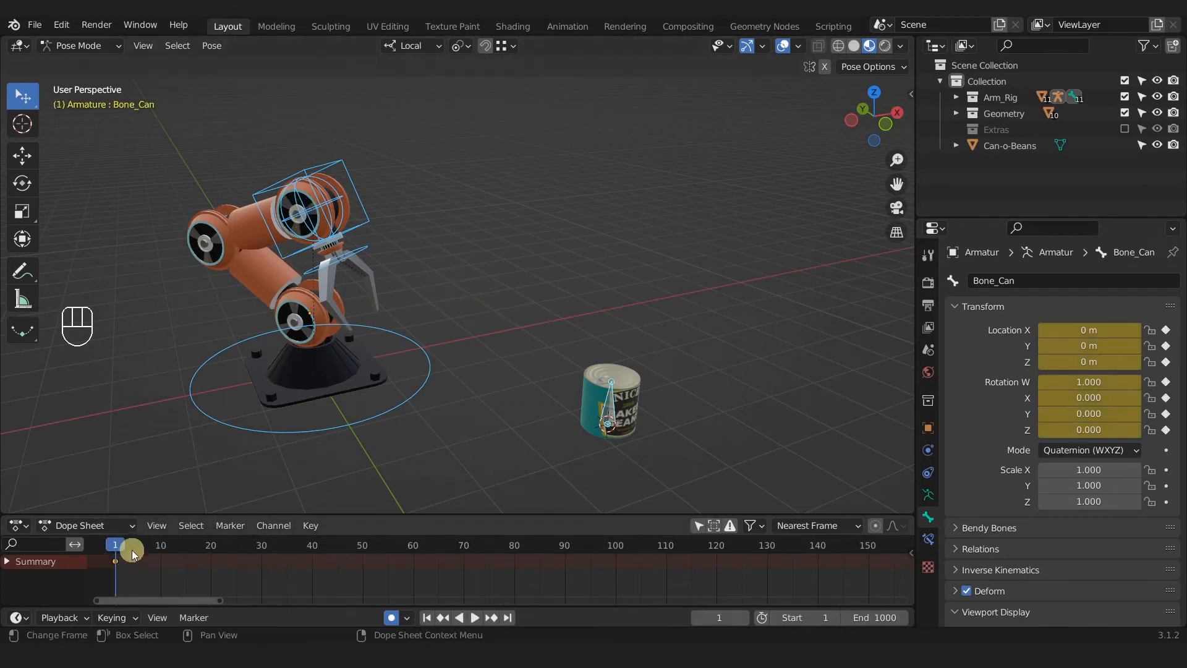
{"action": "left_click", "coordinate": [129, 565]}
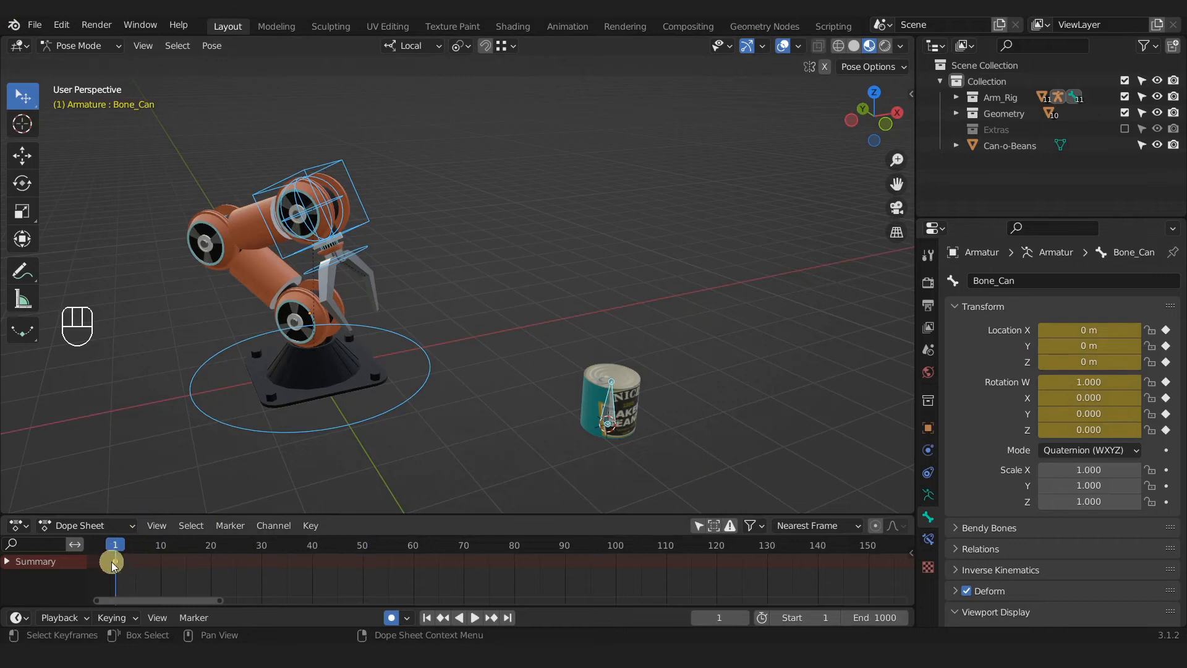
At frame 50, move Bone_Move down and forward so the arm reaches out in line with the can.
{"action": "left_click_drag", "start_coordinate": [111, 548], "coordinate": [359, 556]}
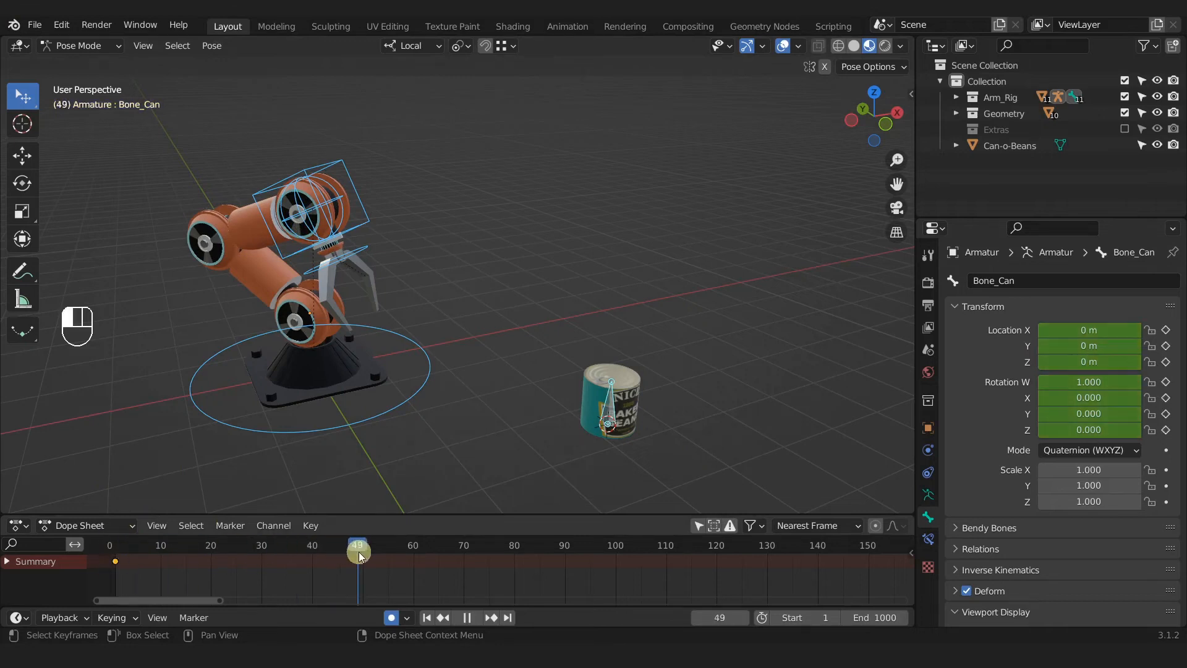
{"action": "left_click_drag", "start_coordinate": [306, 213], "coordinate": [523, 383]}
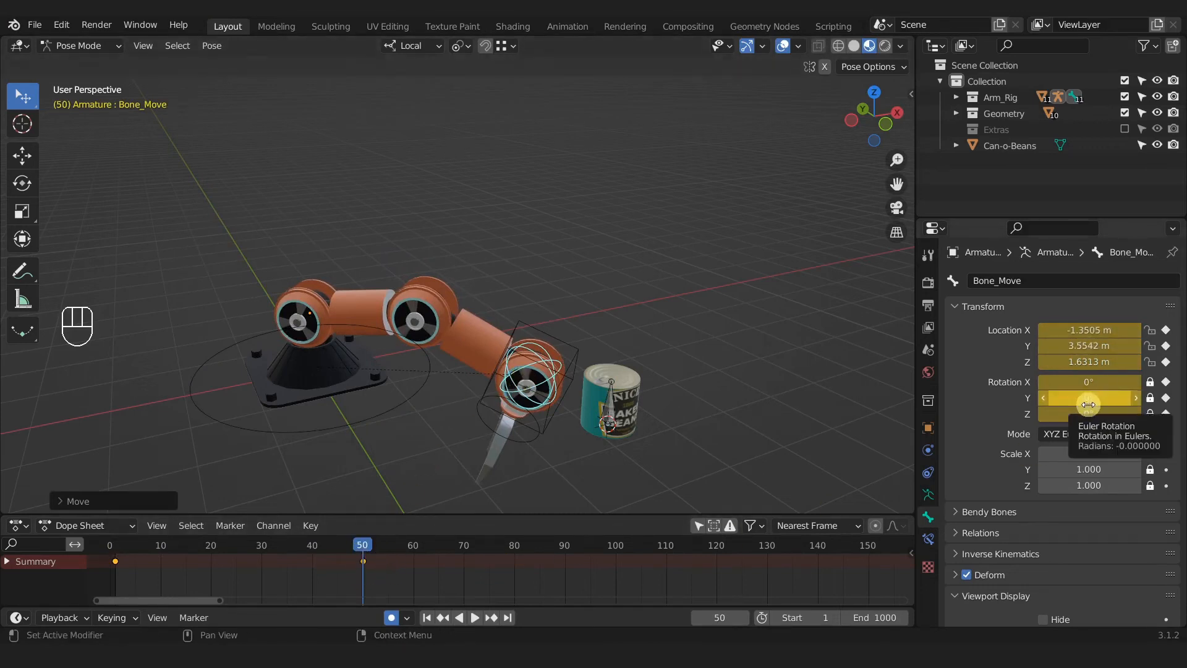
{"action": "middle_click_drag", "start_coordinate": [657, 336], "coordinate": [633, 370]}
{"action": "mouse_move", "coordinate": [562, 321]}
{"action": "left_mouse_down"}
{"action": "mouse_move", "coordinate": [548, 315]}
{"action": "mouse_move", "coordinate": [560, 324]}
{"action": "left_mouse_up"}
{"action": "middle_click_drag", "start_coordinate": [656, 337], "coordinate": [641, 343]}
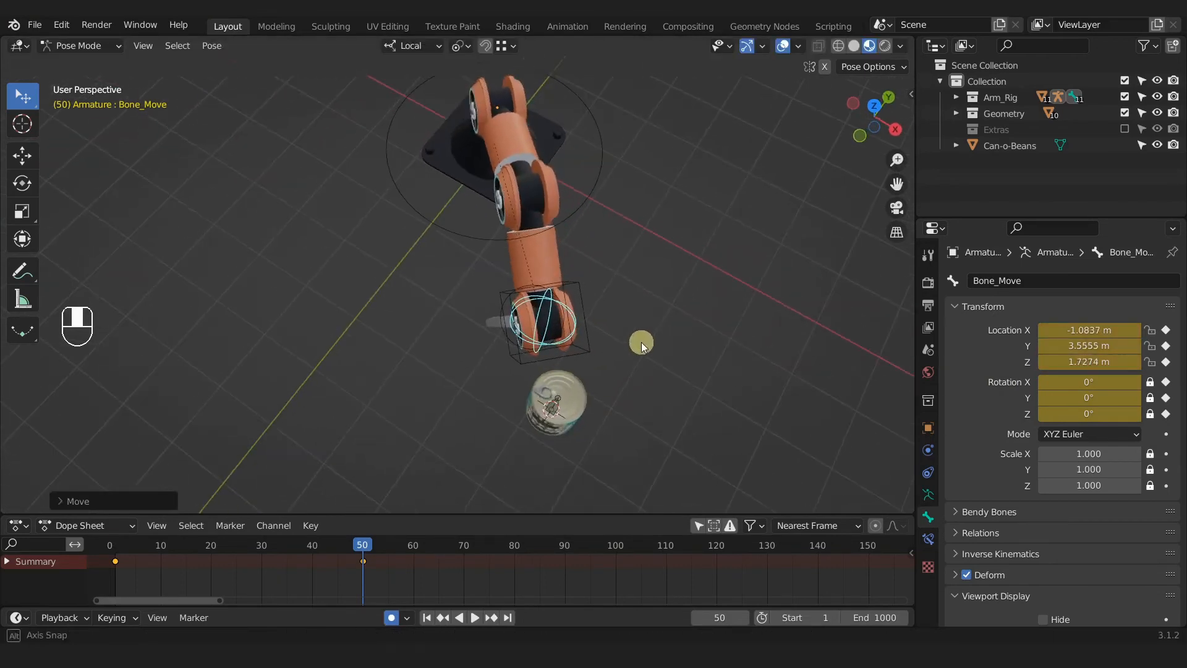
{"action": "key", "text": "KP_7"}
{"action": "mouse_move", "coordinate": [559, 339]}
{"action": "left_mouse_down"}
{"action": "mouse_move", "coordinate": [548, 340]}
{"action": "mouse_move", "coordinate": [565, 341]}
{"action": "left_mouse_up"}
{"action": "middle_click_drag", "start_coordinate": [581, 450], "coordinate": [572, 321]}
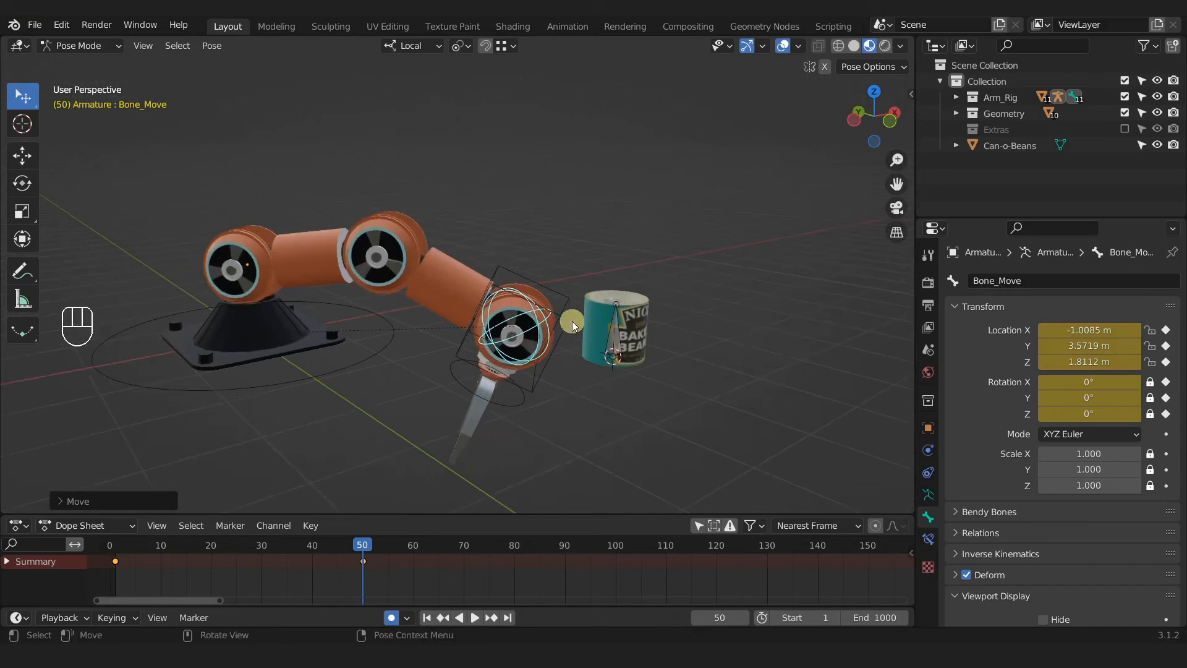
Rotate Bone_Wrist to about 113° on X so the claw points at the can.
{"action": "left_click", "coordinate": [573, 321]}
{"action": "key", "text": "r"}
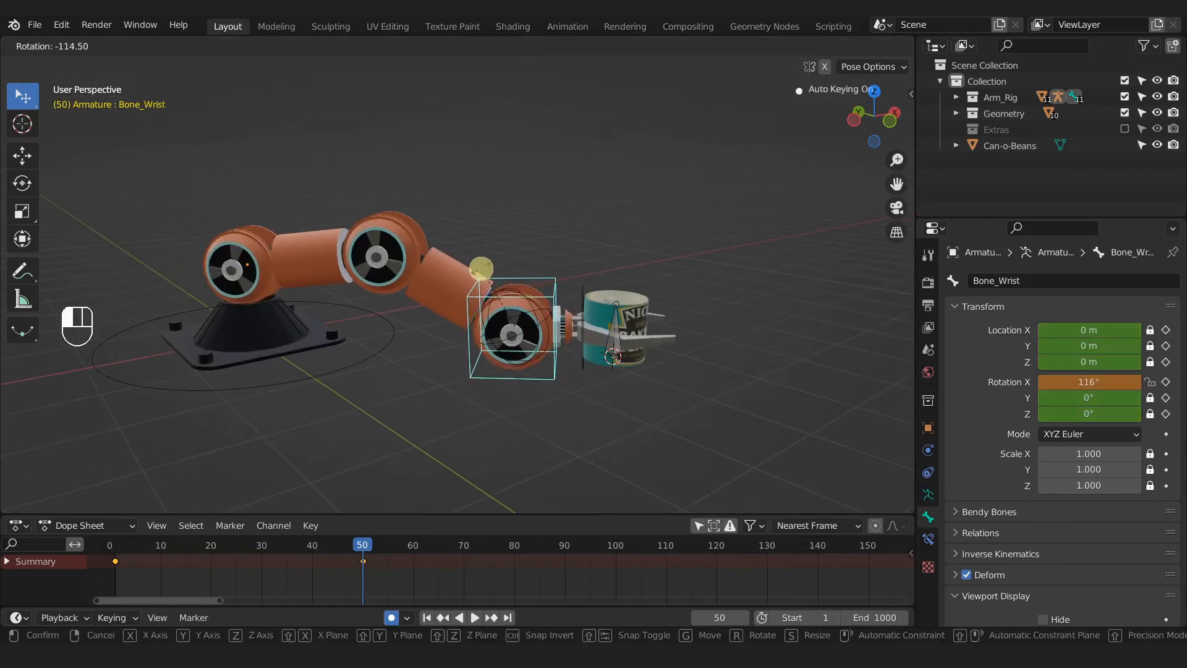
{"action": "left_click", "coordinate": [481, 269]}
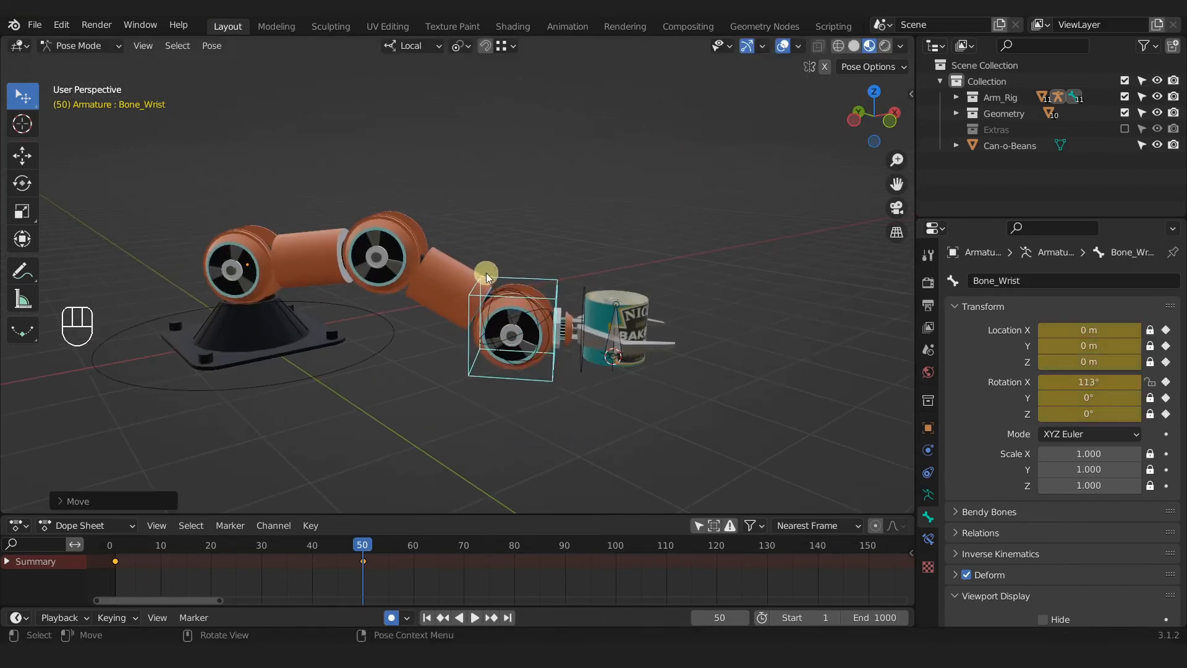
Pull Bone_Move slightly up and back from the can, and adjust Bone_Wrist to about 117° on X.
{"action": "left_click", "coordinate": [518, 335]}
{"action": "key", "text": "g"}
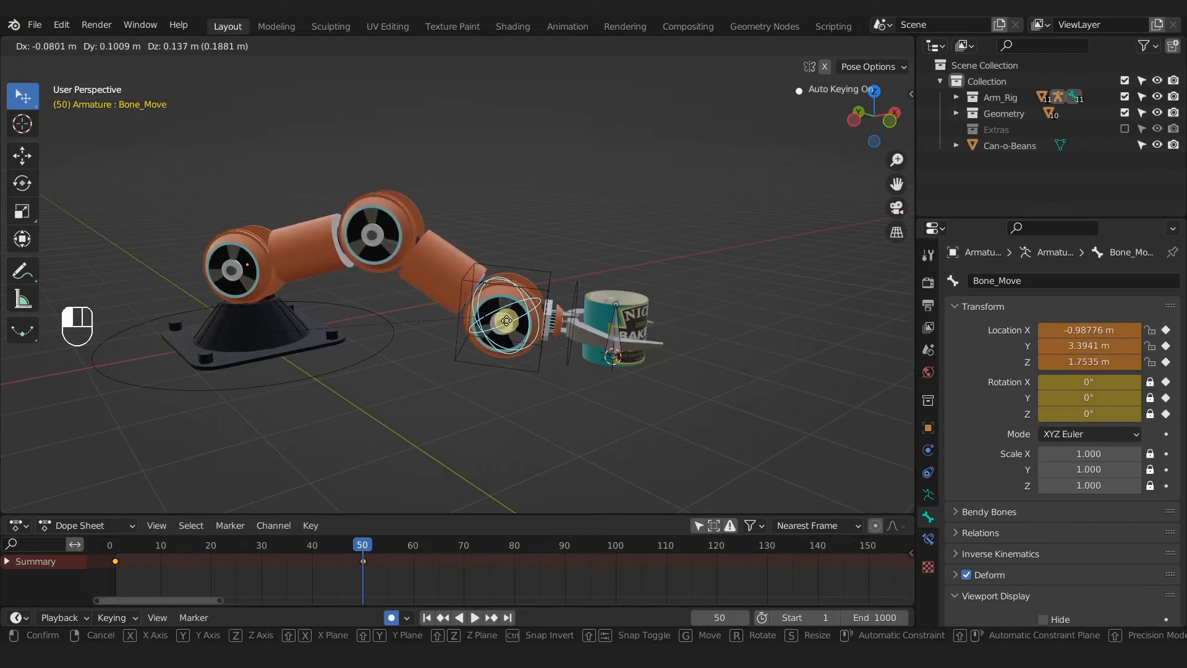
{"action": "left_click", "coordinate": [506, 321]}
{"action": "left_click", "coordinate": [544, 290]}
{"action": "key", "text": "r"}
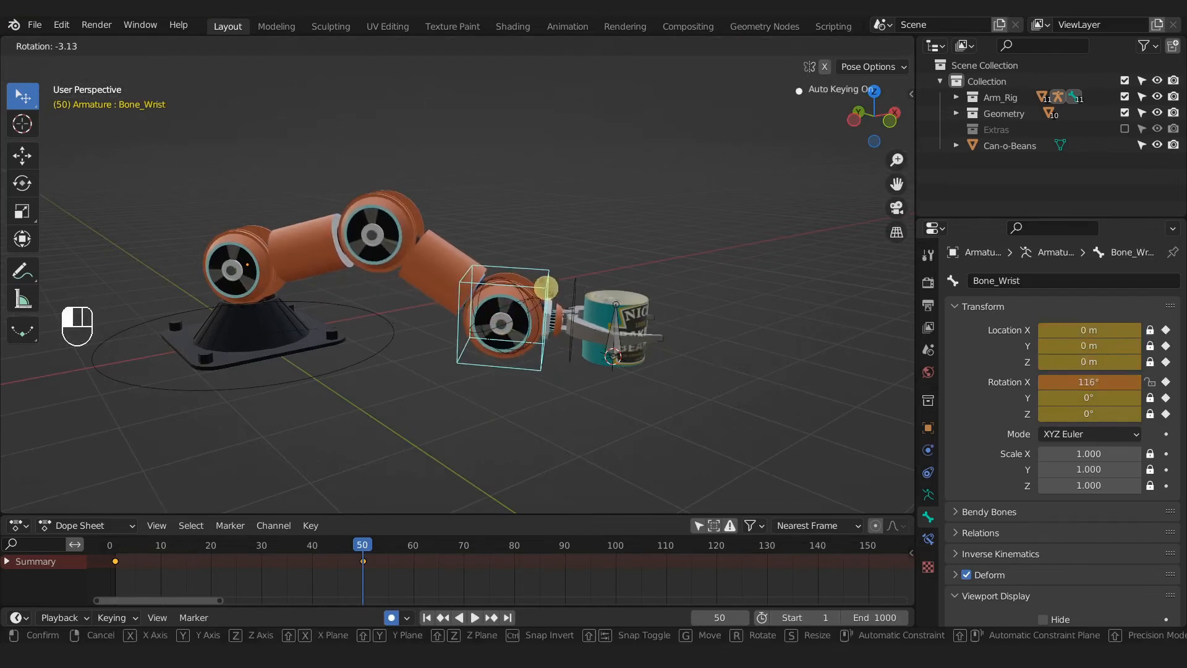
{"action": "key", "text": "Escape"}
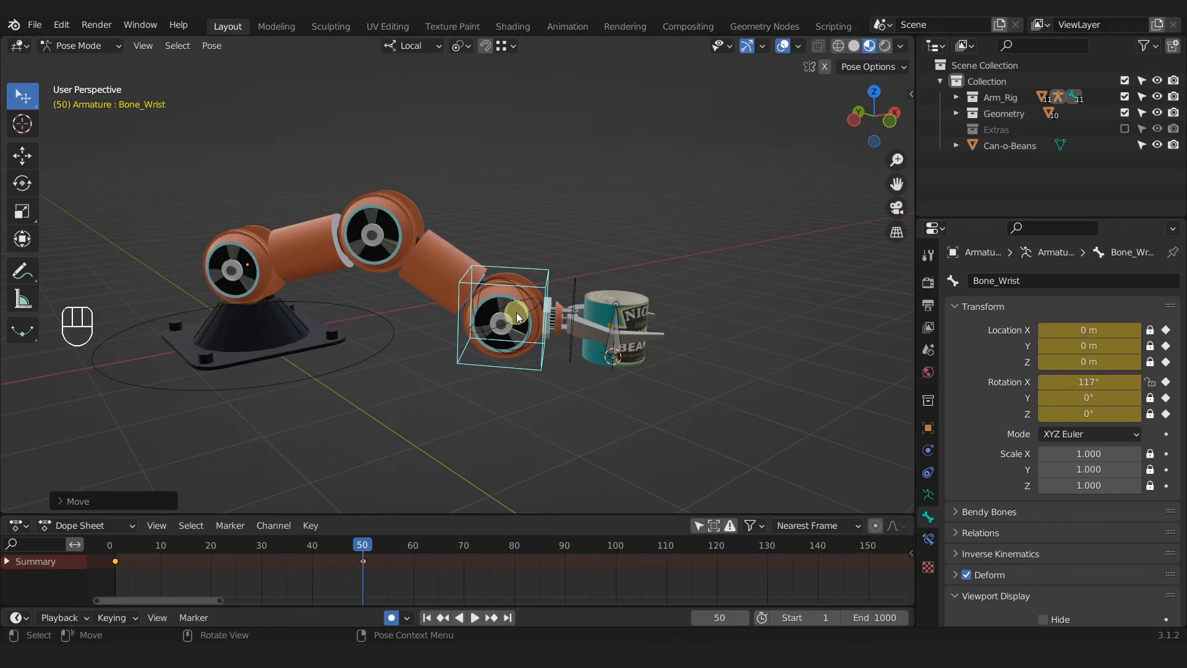
Fine-tune Bone_Move from the side and from above, raising it slightly and backing the claw off the can.
{"action": "key", "text": "KP_1"}
{"action": "key", "text": "KP_3"}
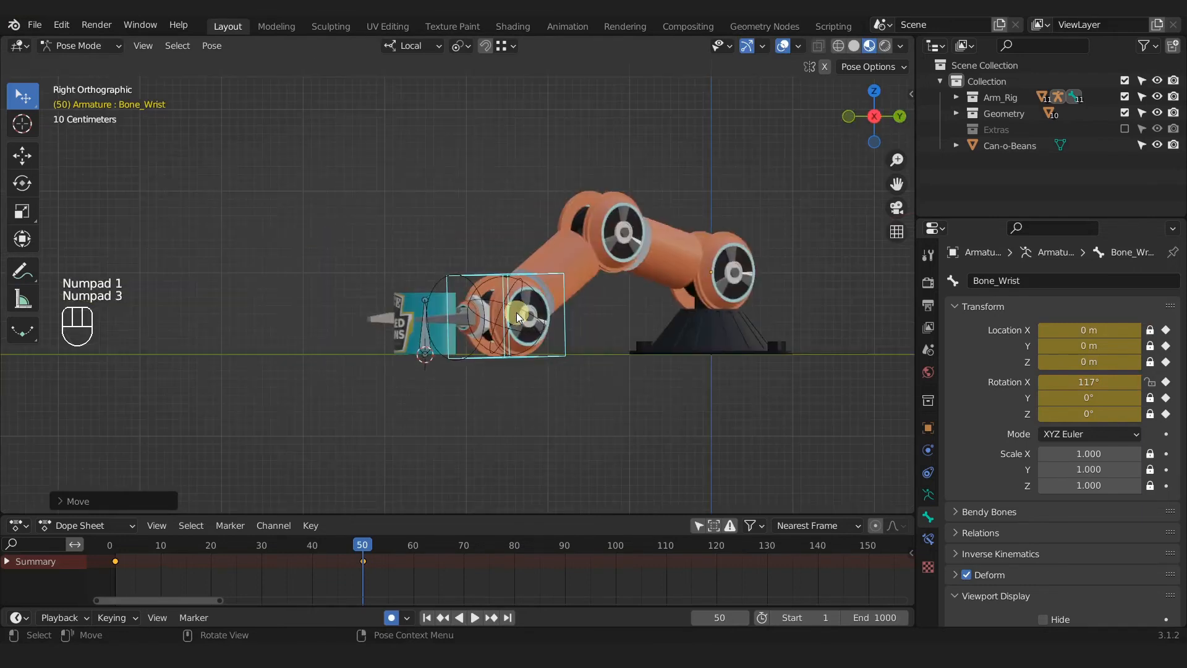
{"action": "left_click_drag", "start_coordinate": [522, 312], "coordinate": [522, 302]}
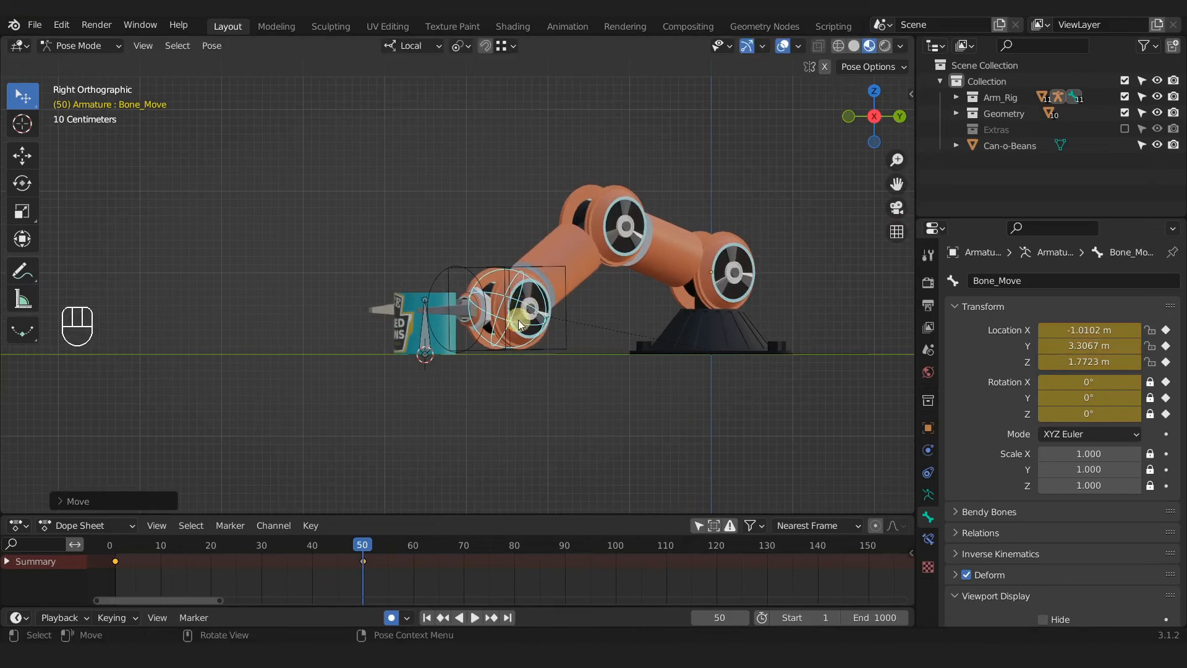
{"action": "scroll", "coordinate": [492, 354], "scroll_direction": "up", "scroll_amount": 4}
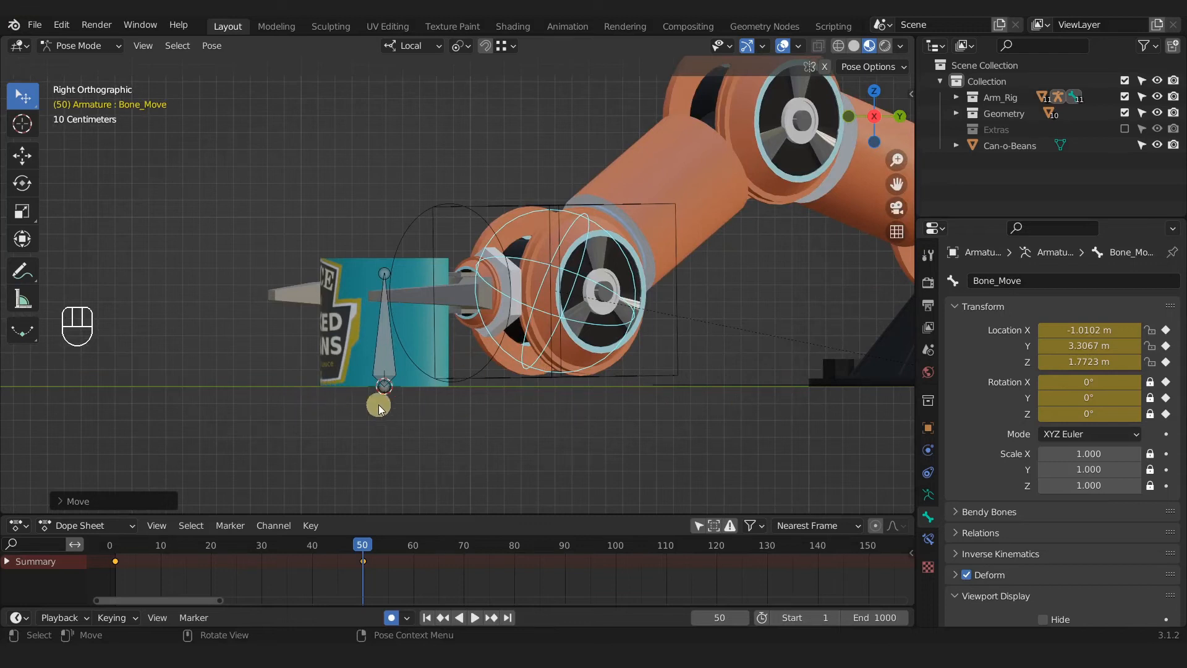
{"action": "key", "text": "KP_7"}
{"action": "middle_click_drag", "start_coordinate": [425, 403], "coordinate": [394, 325], "text": "shift"}
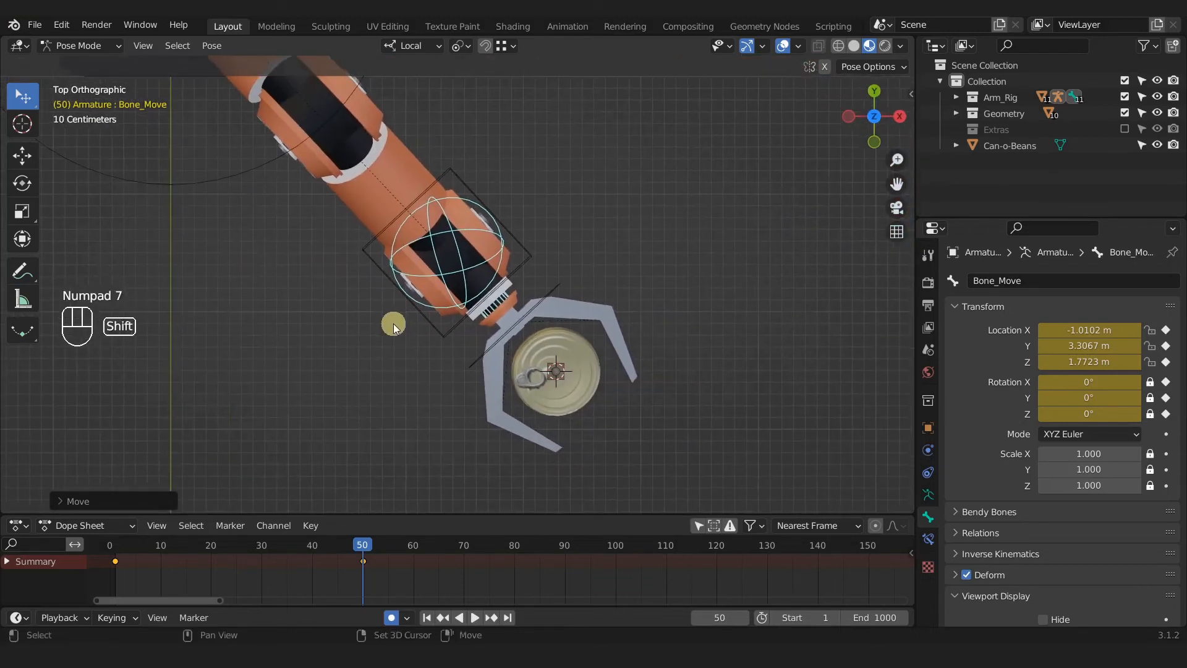
{"action": "scroll", "coordinate": [405, 333], "scroll_direction": "down", "scroll_amount": 1}
{"action": "left_click_drag", "start_coordinate": [435, 277], "coordinate": [431, 270]}
Open the claw around the can by moving Bone_Claw-C to 0.22 m on Z at frame 50.
{"action": "left_click_drag", "start_coordinate": [488, 332], "coordinate": [463, 301]}
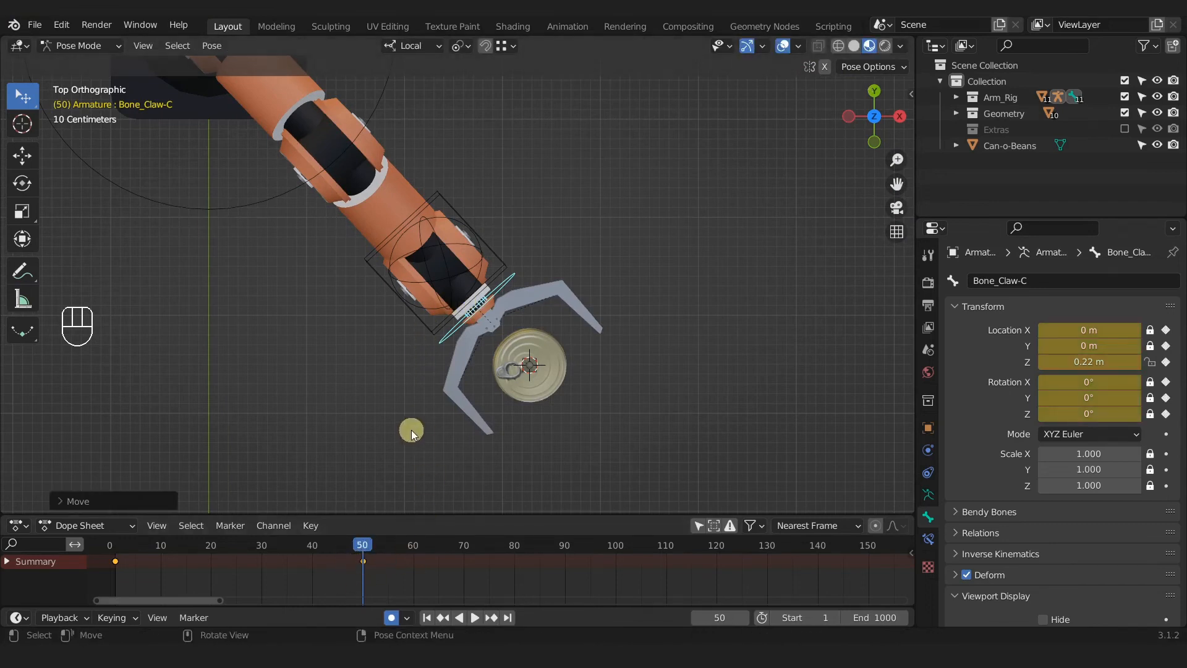
{"action": "scroll", "coordinate": [410, 429], "scroll_direction": "down", "scroll_amount": 2}
{"action": "middle_click_drag", "start_coordinate": [416, 406], "coordinate": [480, 363], "text": "shift"}
{"action": "scroll", "coordinate": [499, 363], "scroll_direction": "up", "scroll_amount": 1}
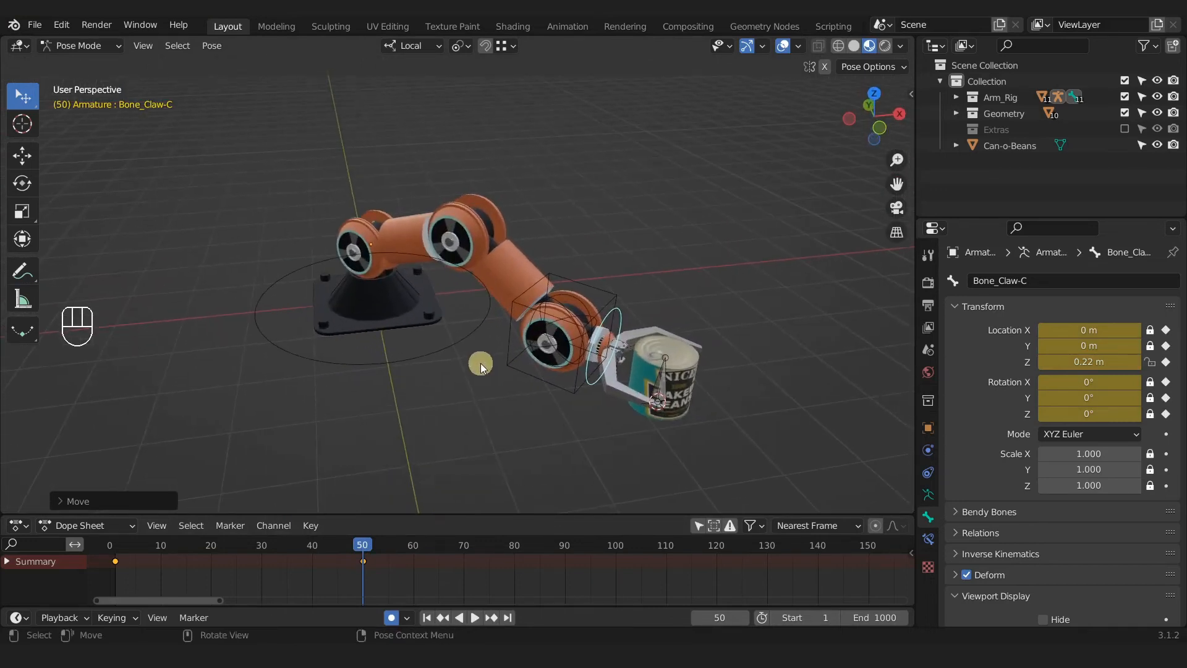
Play the animation from frame 1 twice to check the arm's reach toward the can.
{"action": "left_click", "coordinate": [426, 618]}
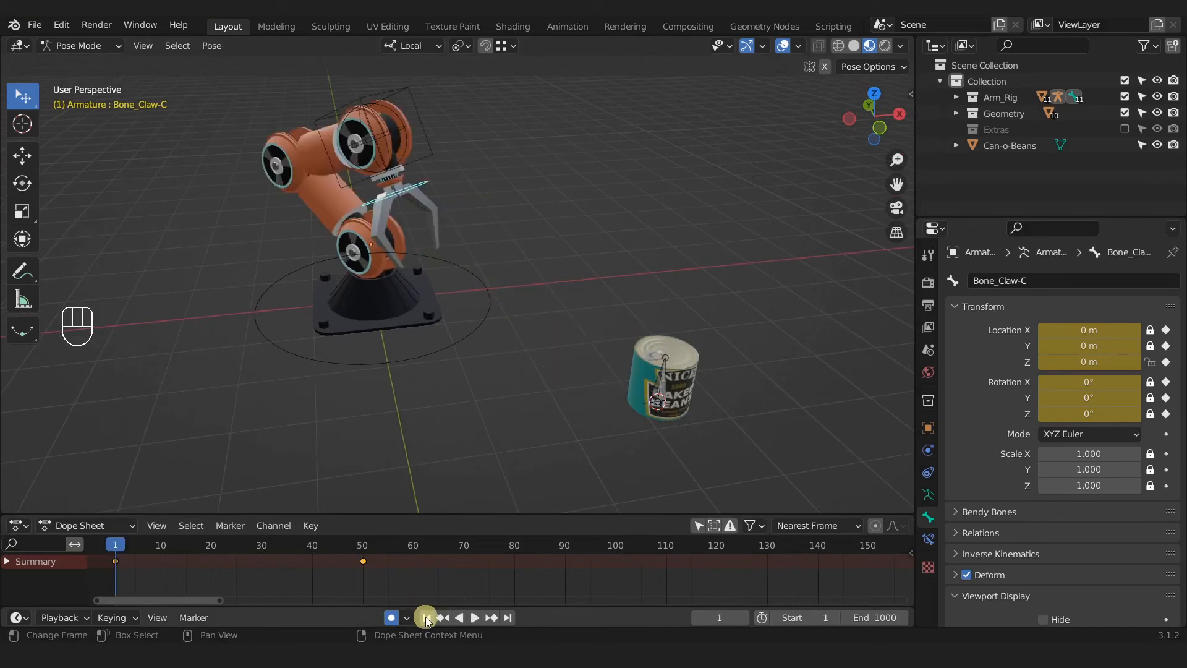
{"action": "left_click", "coordinate": [475, 618]}
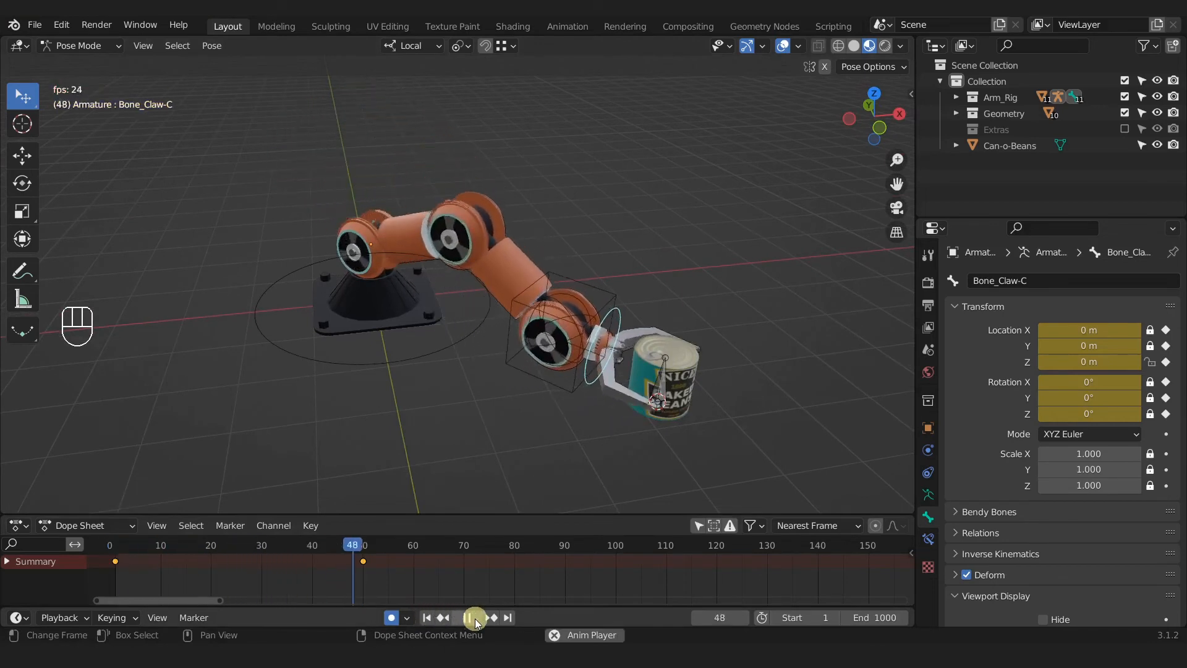
{"action": "left_click", "coordinate": [474, 618]}
{"action": "left_click_drag", "start_coordinate": [556, 543], "coordinate": [116, 549]}
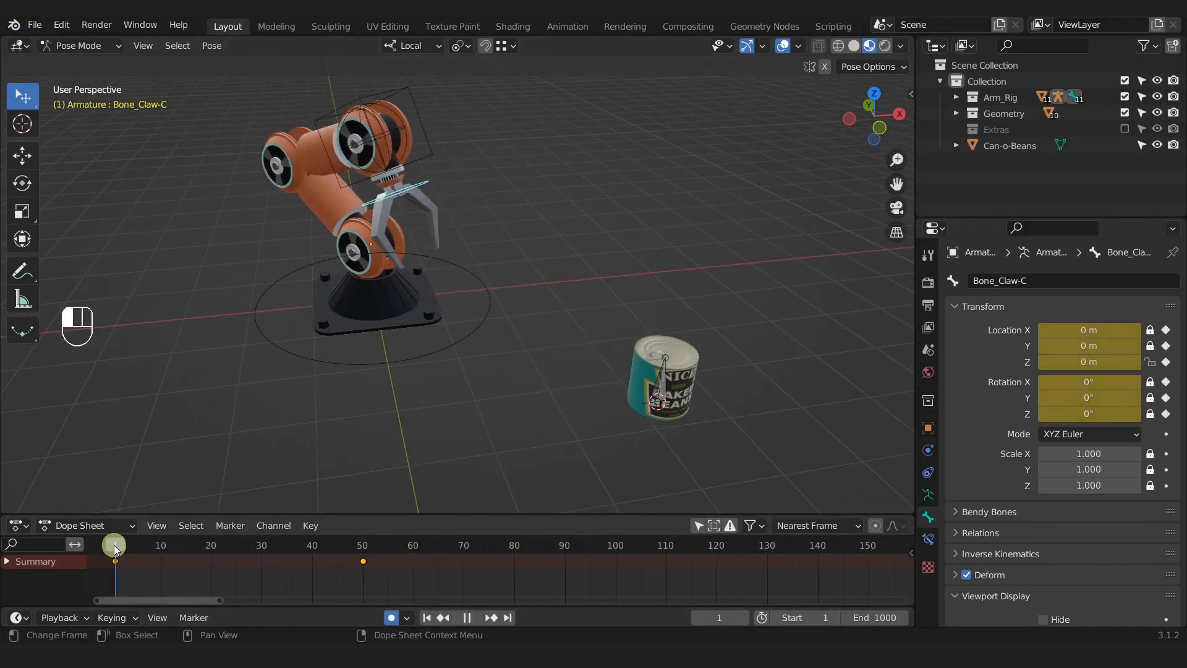
{"action": "key", "text": "space"}
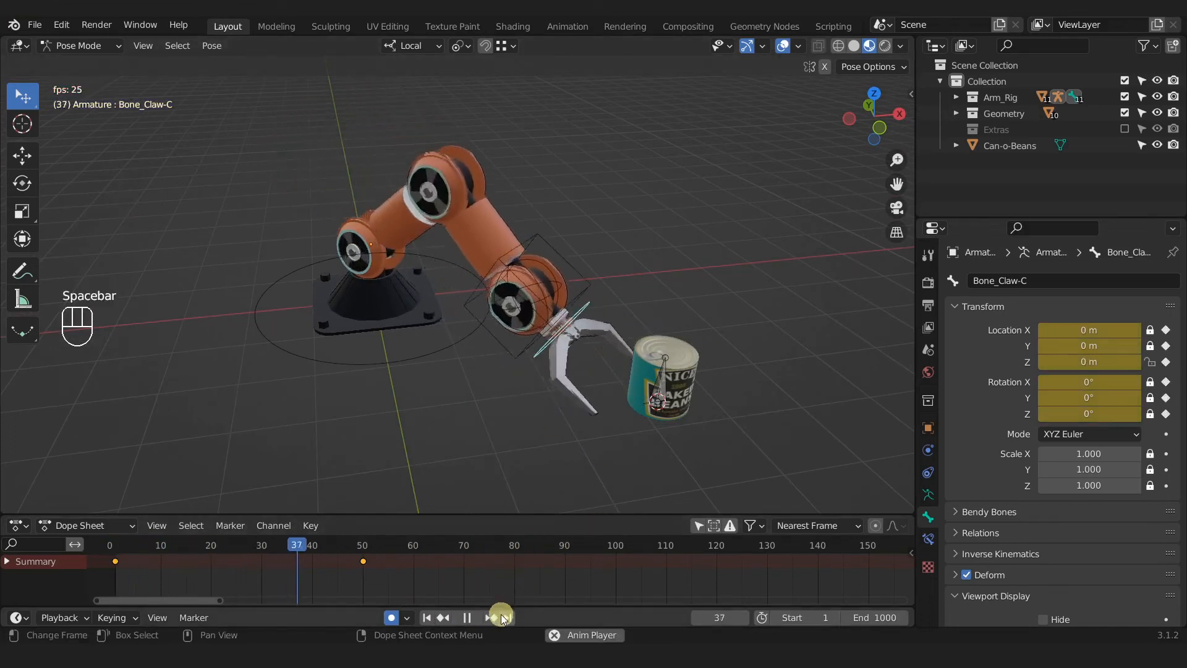
{"action": "key", "text": "space"}
At frame 30, rotate Bone_Wrist to about 103° on X so the claw tilts toward the can sooner.
{"action": "middle_click_drag", "start_coordinate": [572, 201], "coordinate": [531, 257]}
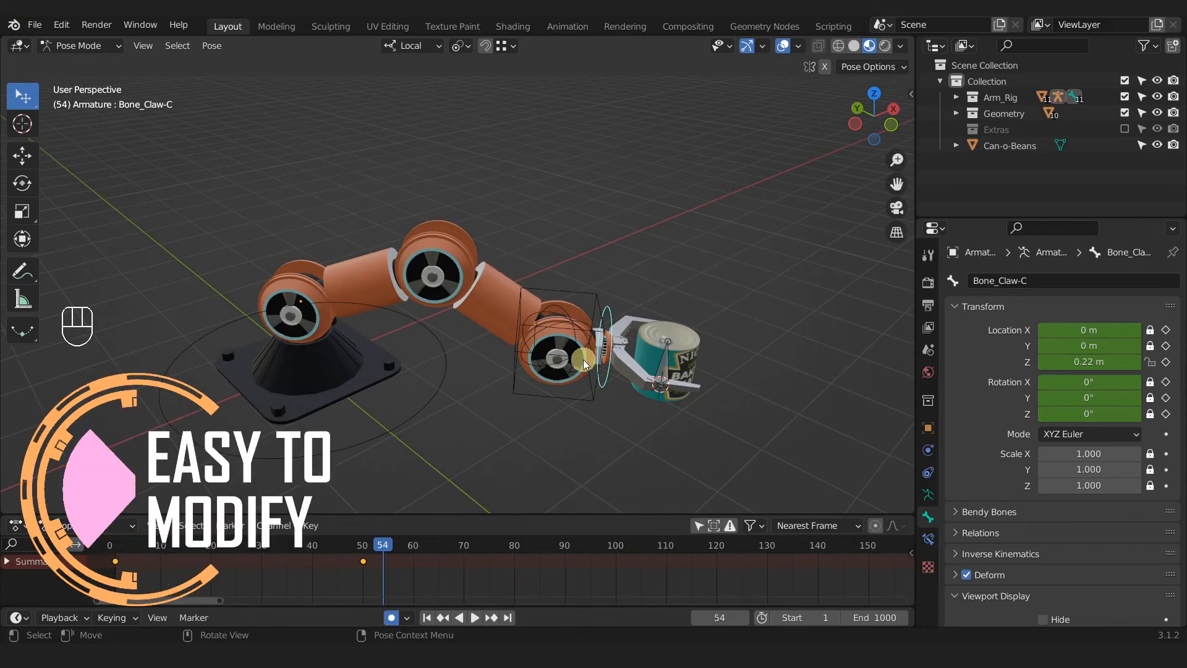
{"action": "middle_click_drag", "start_coordinate": [708, 313], "coordinate": [636, 339]}
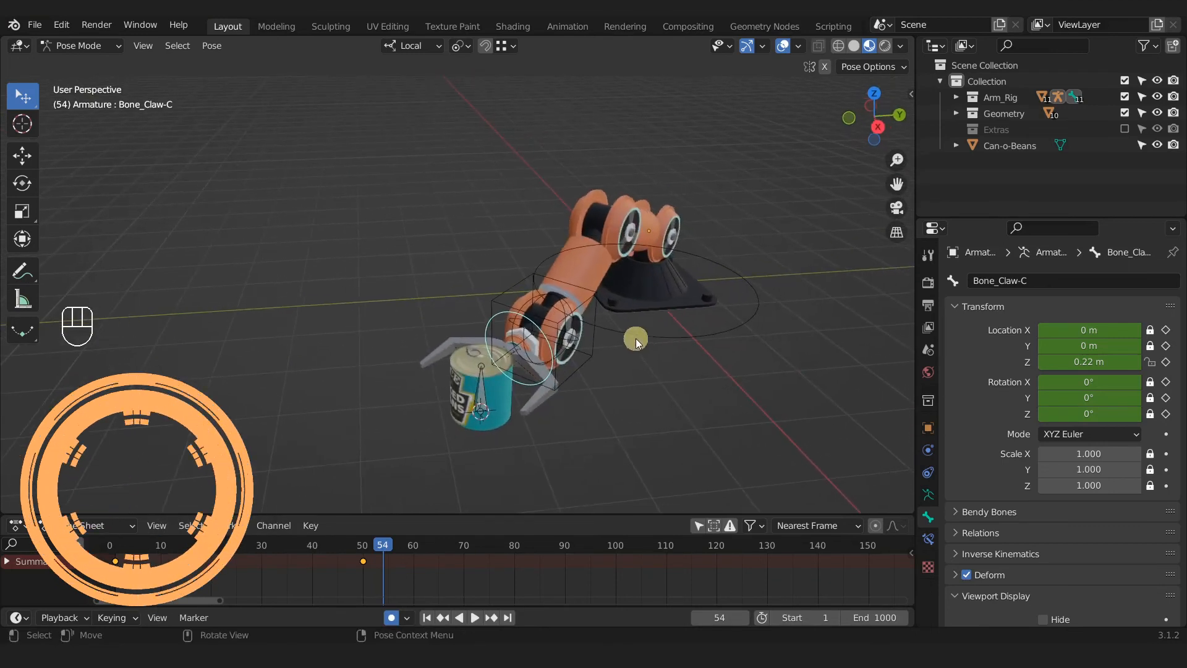
{"action": "key", "text": "KP_3"}
{"action": "scroll", "coordinate": [637, 342], "scroll_direction": "up", "scroll_amount": 4}
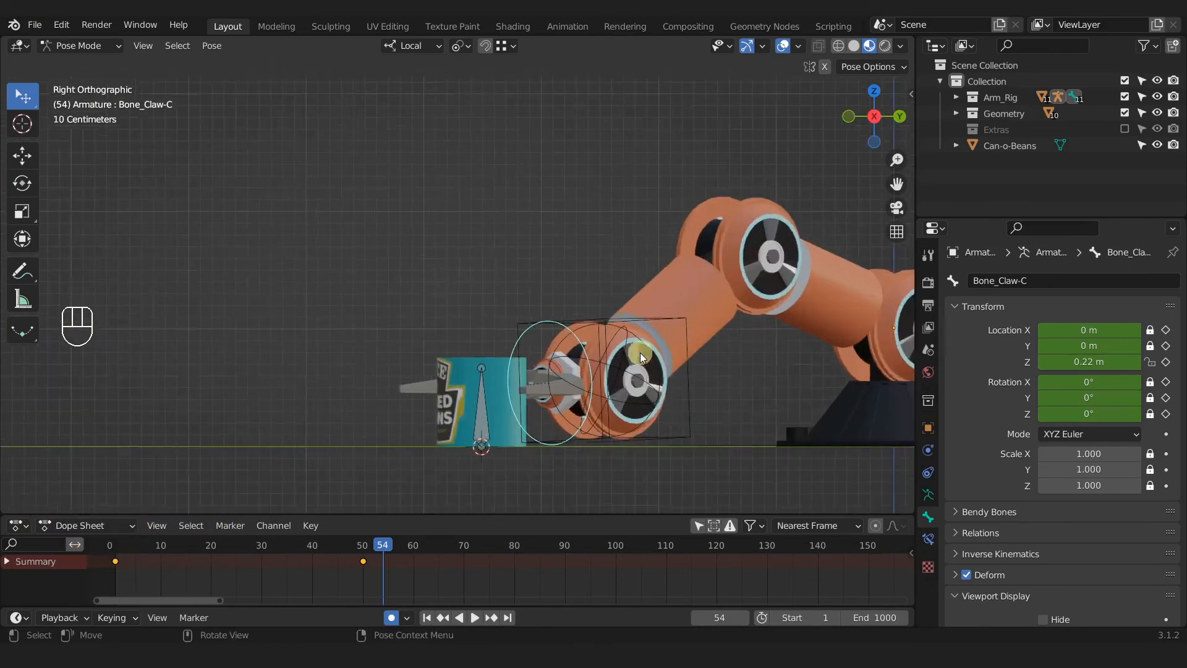
{"action": "left_click_drag", "start_coordinate": [382, 555], "coordinate": [262, 548]}
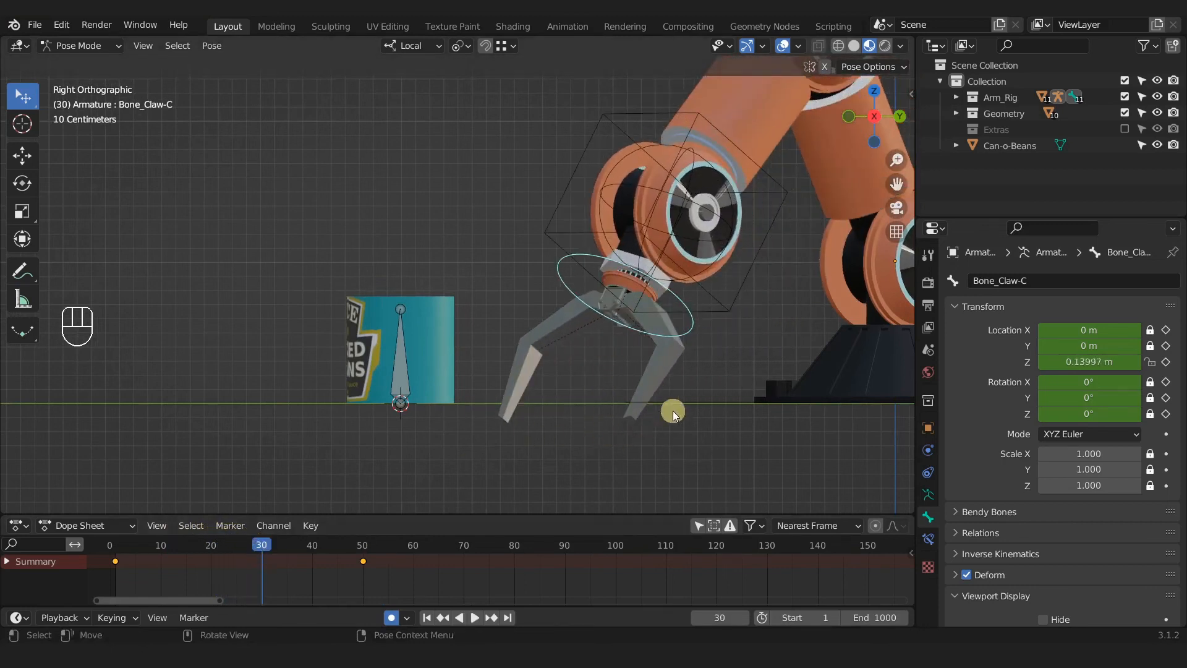
{"action": "mouse_move", "coordinate": [265, 549]}
{"action": "left_mouse_down"}
{"action": "mouse_move", "coordinate": [199, 549]}
{"action": "mouse_move", "coordinate": [262, 550]}
{"action": "left_mouse_up"}
{"action": "left_click", "coordinate": [784, 188]}
{"action": "key", "text": "r"}
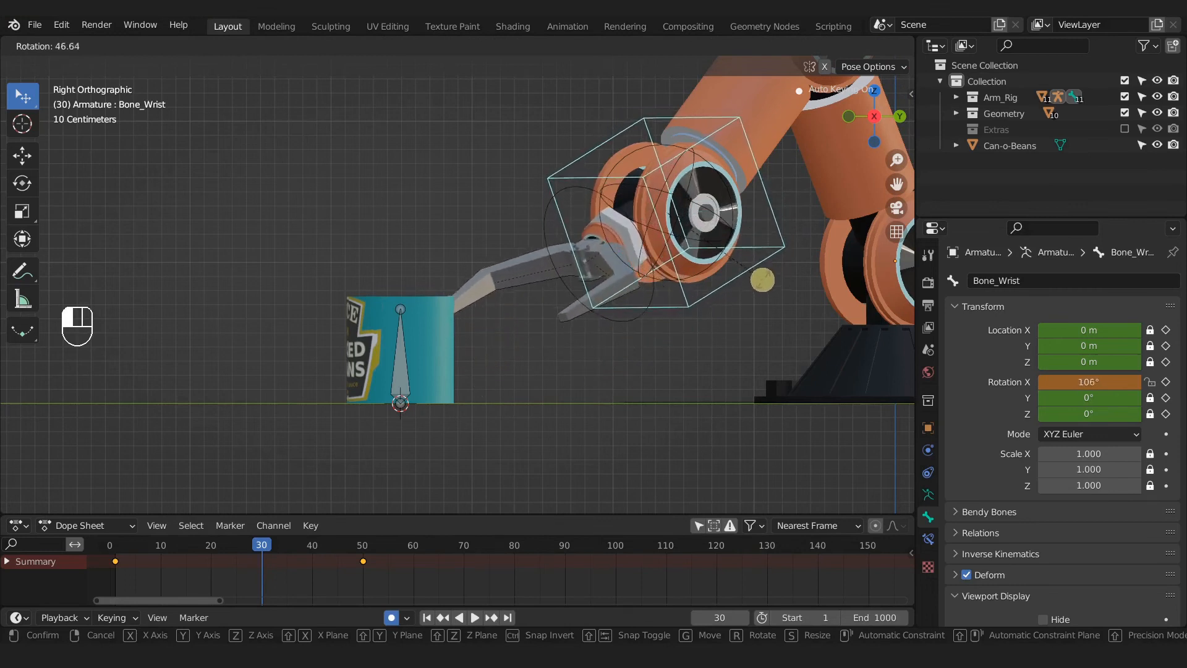
{"action": "left_click", "coordinate": [767, 268]}
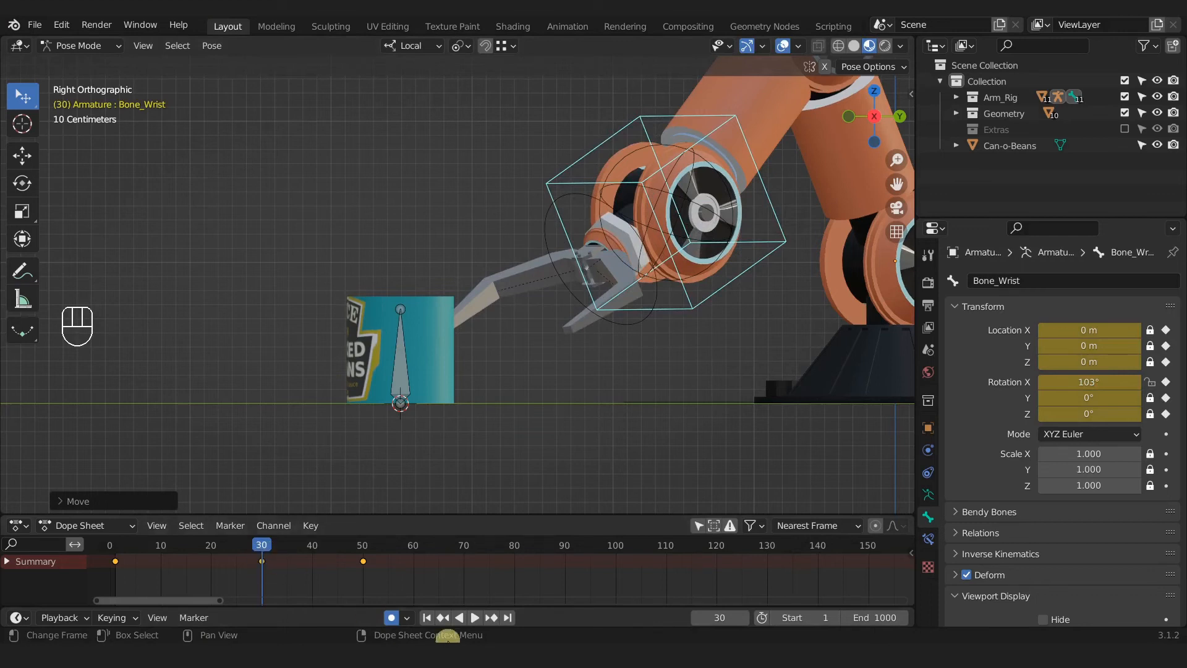
Scrub the timeline from frame 1 through frame 30 to frame 50 to check the wrist motion.
{"action": "left_click", "coordinate": [426, 618]}
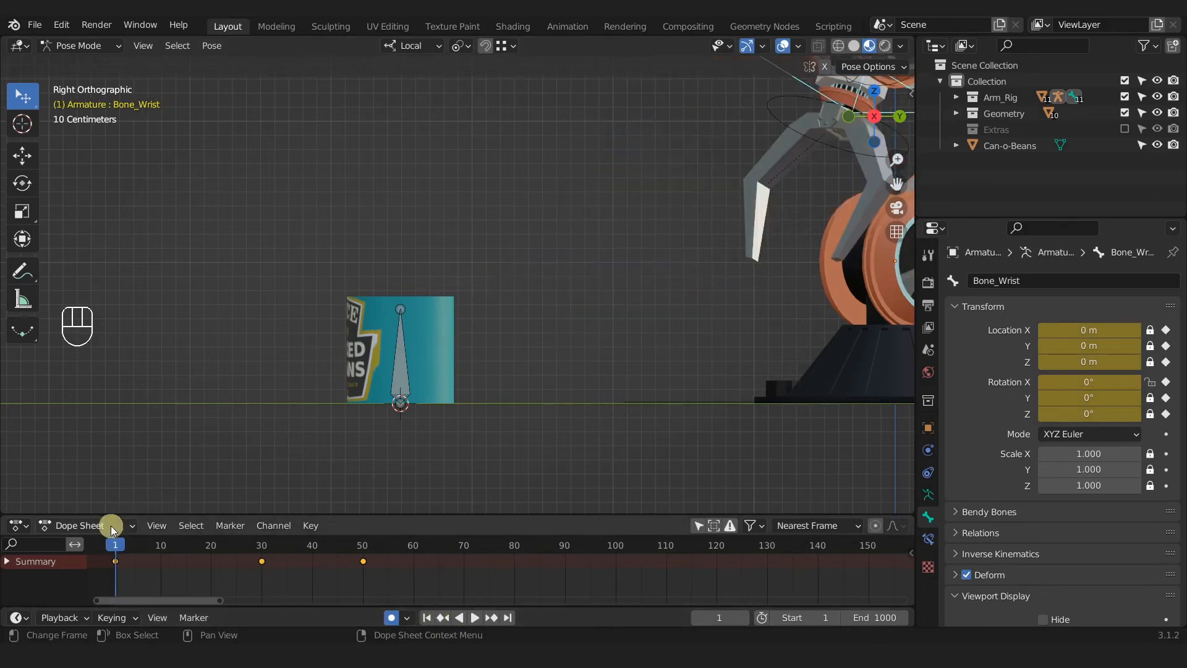
{"action": "left_click_drag", "start_coordinate": [119, 548], "coordinate": [261, 565]}
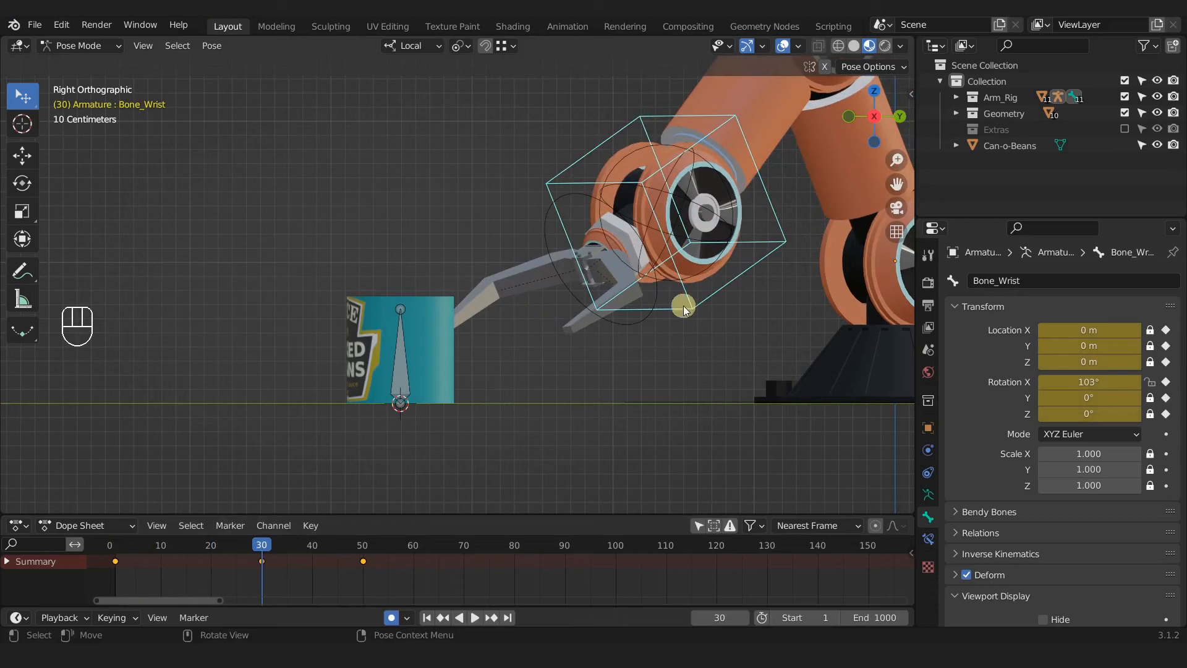
{"action": "left_click_drag", "start_coordinate": [271, 548], "coordinate": [115, 551]}
{"action": "middle_click_drag", "start_coordinate": [496, 243], "coordinate": [445, 305]}
{"action": "left_click_drag", "start_coordinate": [116, 546], "coordinate": [363, 545]}
At frame 60, start closing the claw on the can by moving Bone_Claw-C to about -0.071 m on Z.
{"action": "scroll", "coordinate": [561, 355], "scroll_direction": "up", "scroll_amount": 1}
{"action": "middle_click_drag", "start_coordinate": [570, 350], "coordinate": [463, 332], "text": "shift"}
{"action": "scroll", "coordinate": [484, 317], "scroll_direction": "up", "scroll_amount": 1}
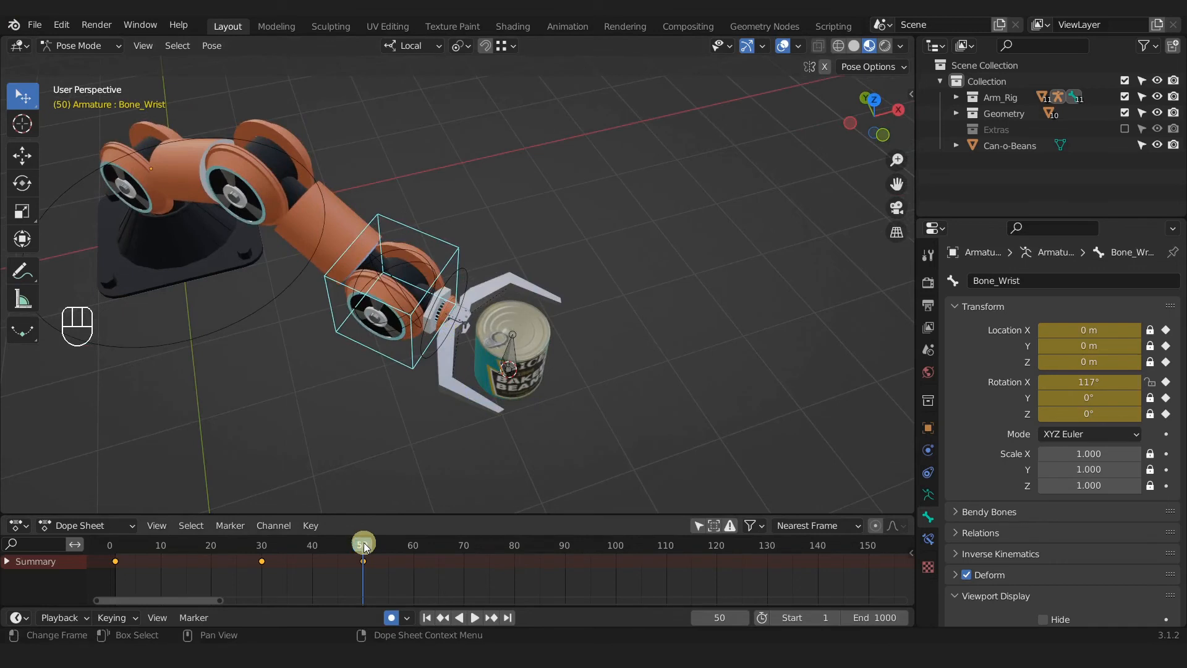
{"action": "left_click_drag", "start_coordinate": [365, 546], "coordinate": [423, 544]}
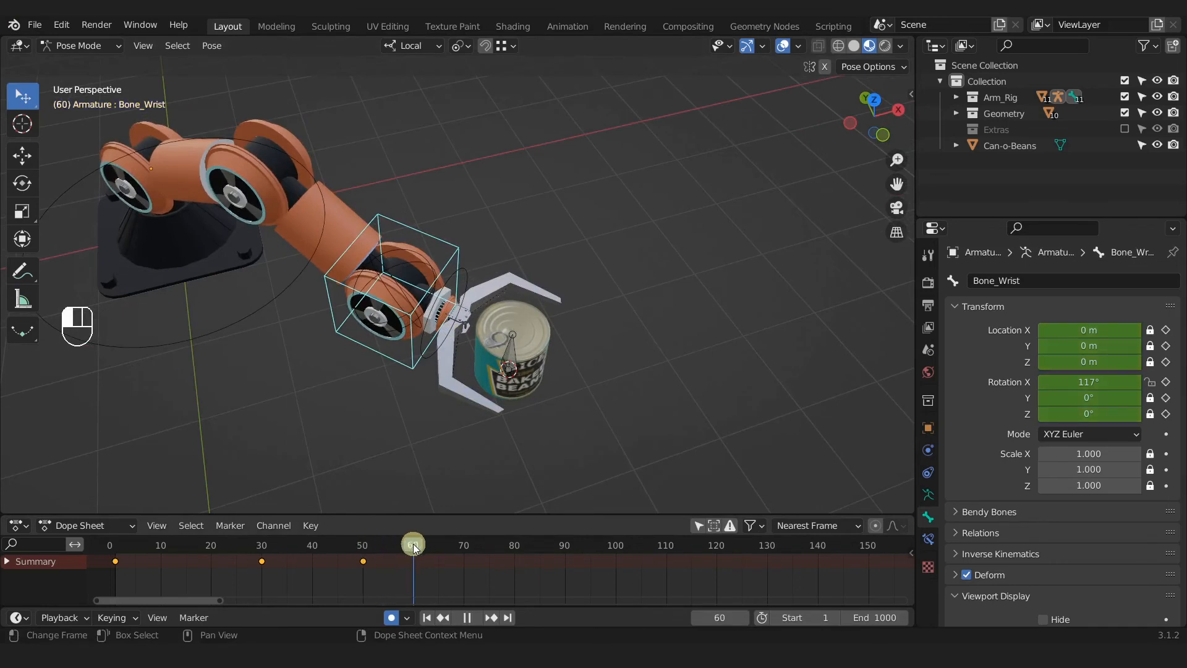
{"action": "scroll", "coordinate": [456, 360], "scroll_direction": "up", "scroll_amount": 1}
{"action": "middle_click_drag", "start_coordinate": [454, 359], "coordinate": [427, 338], "text": "shift"}
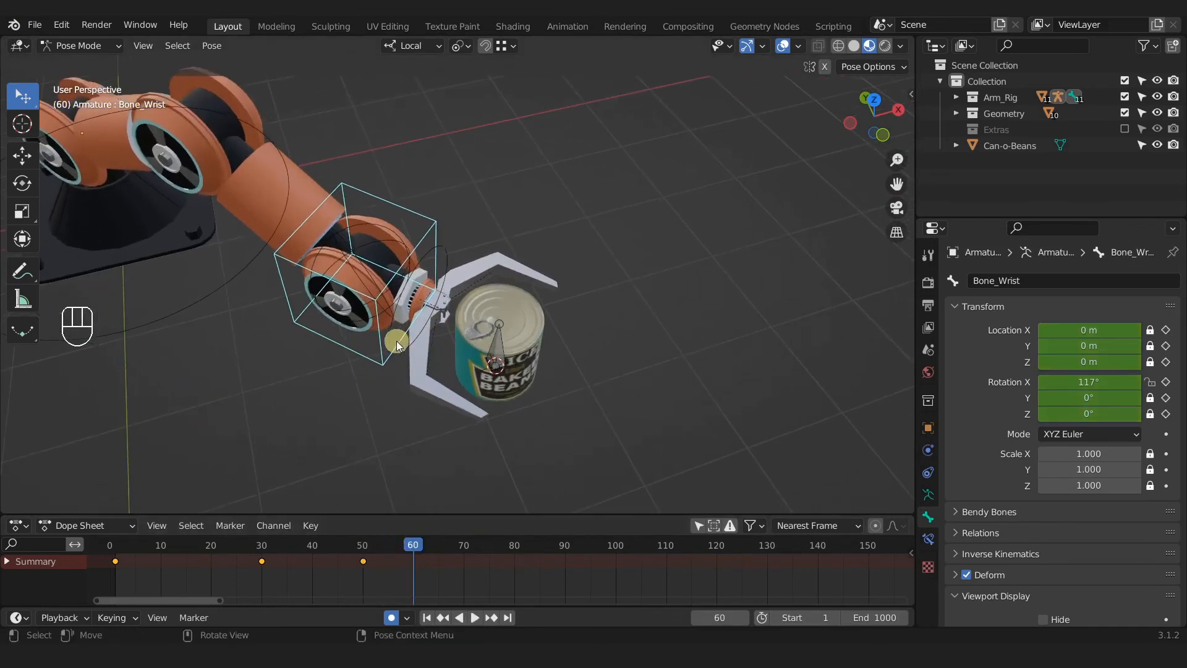
{"action": "left_click", "coordinate": [397, 342]}
{"action": "key", "text": "g"}
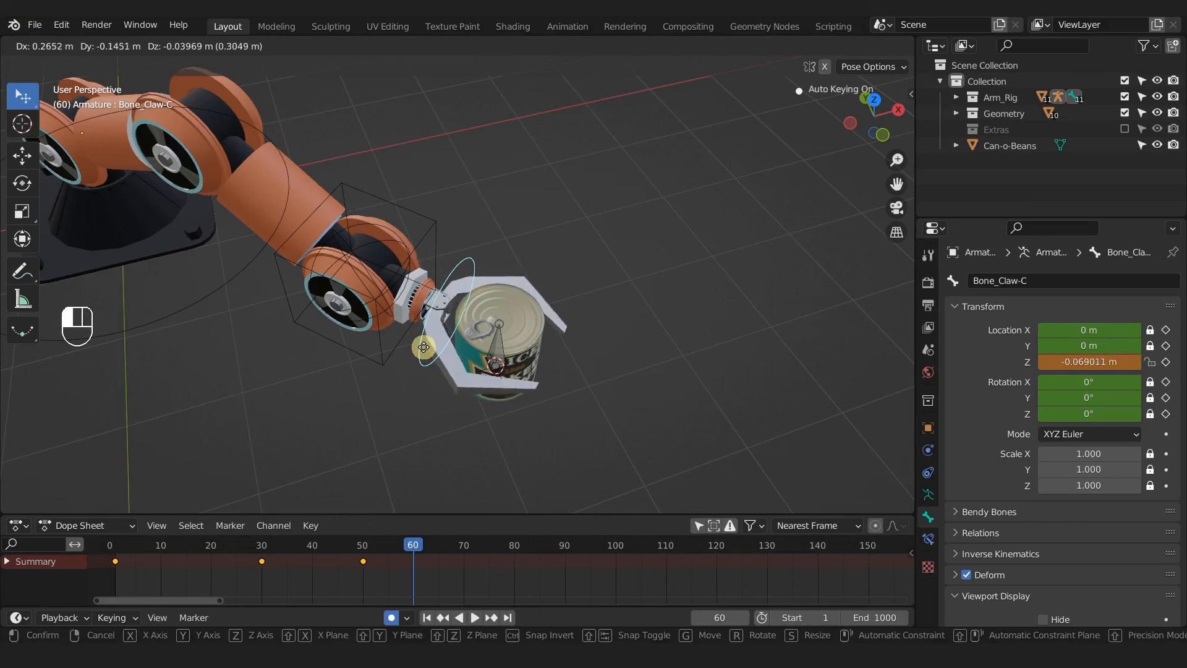
{"action": "left_click", "coordinate": [427, 344]}
Tighten the claw around the can at frame 60 by moving Bone_Claw-C to about -0.137 m on Z.
{"action": "mouse_move", "coordinate": [485, 326]}
{"action": "middle_mouse_down"}
{"action": "mouse_move", "coordinate": [432, 419]}
{"action": "mouse_move", "coordinate": [466, 323]}
{"action": "middle_mouse_up"}
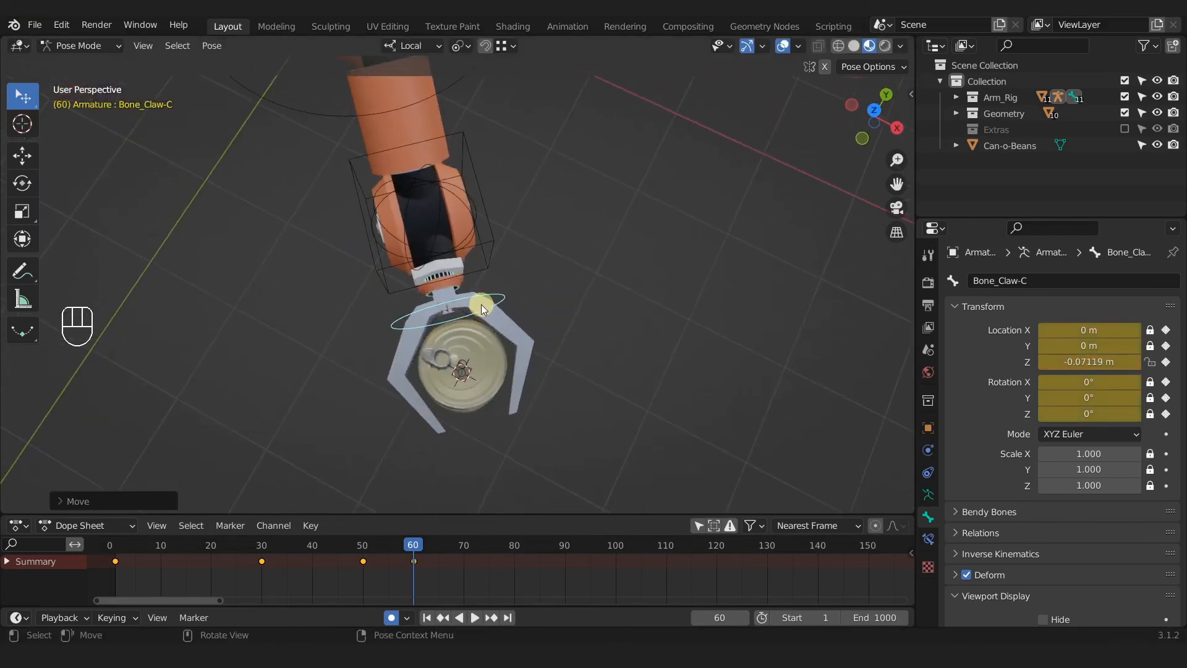
{"action": "key", "text": "KP_7"}
{"action": "left_click_drag", "start_coordinate": [453, 303], "coordinate": [465, 318]}
{"action": "middle_click_drag", "start_coordinate": [465, 318], "coordinate": [481, 427]}
{"action": "left_click_drag", "start_coordinate": [447, 273], "coordinate": [443, 263]}
{"action": "middle_click_drag", "start_coordinate": [443, 263], "coordinate": [532, 331]}
{"action": "left_click_drag", "start_coordinate": [387, 302], "coordinate": [391, 310]}
{"action": "middle_click_drag", "start_coordinate": [392, 309], "coordinate": [388, 409]}
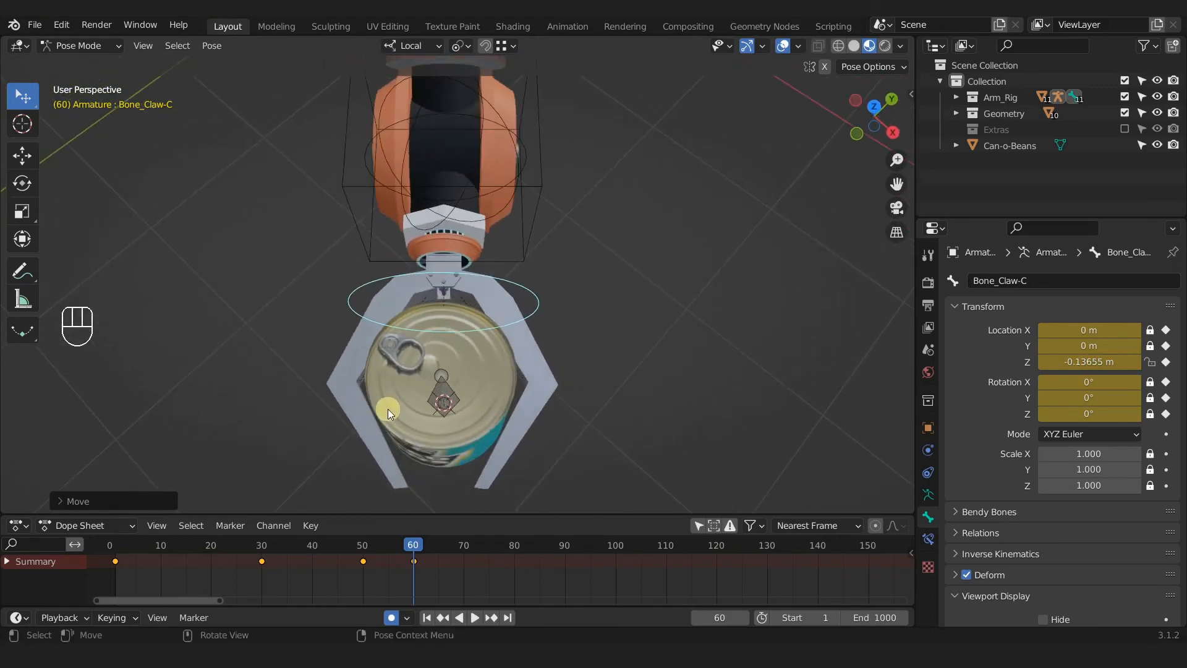
From the top view, try shifting Bone_Move at frame 60 to line the claw up with the can, and undo the shift.
{"action": "key", "text": "KP_7"}
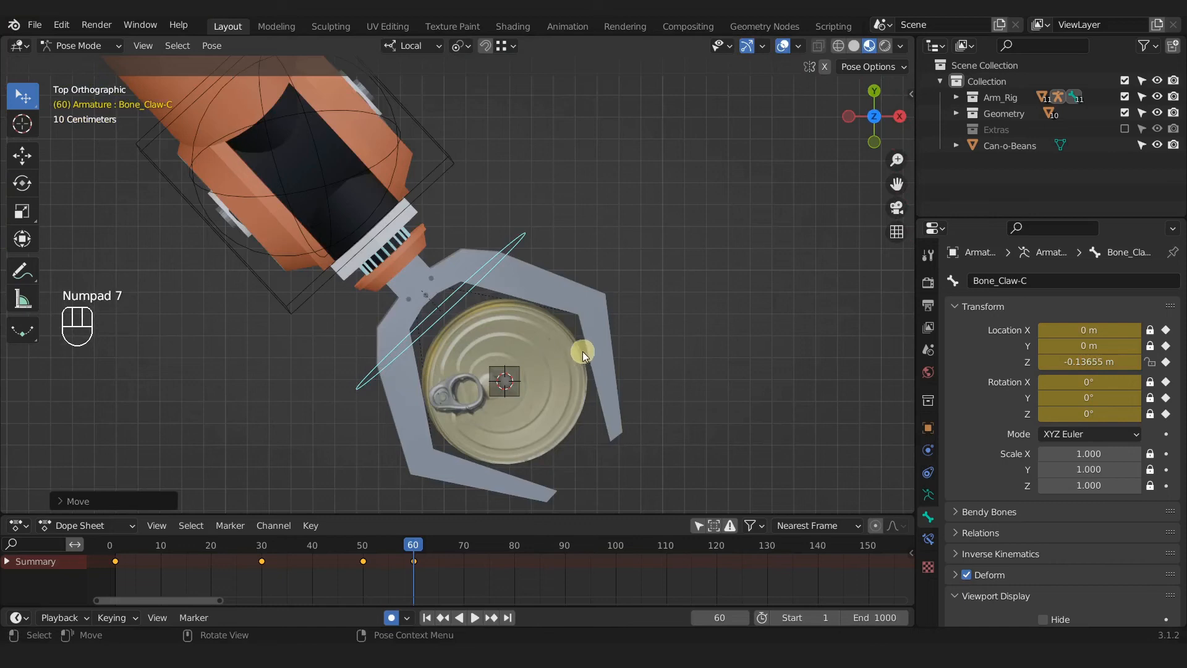
{"action": "left_click", "coordinate": [316, 162]}
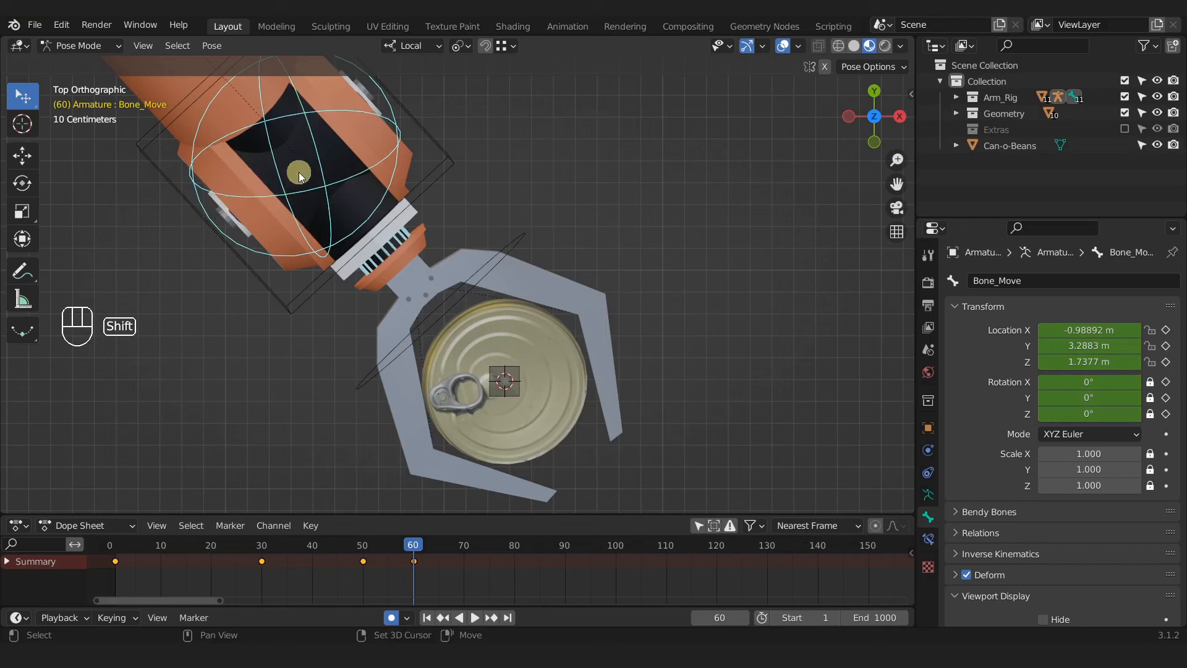
{"action": "left_click", "coordinate": [314, 159], "text": "shift"}
{"action": "left_click", "coordinate": [318, 159]}
{"action": "left_click_drag", "start_coordinate": [318, 160], "coordinate": [299, 86], "text": "shift"}
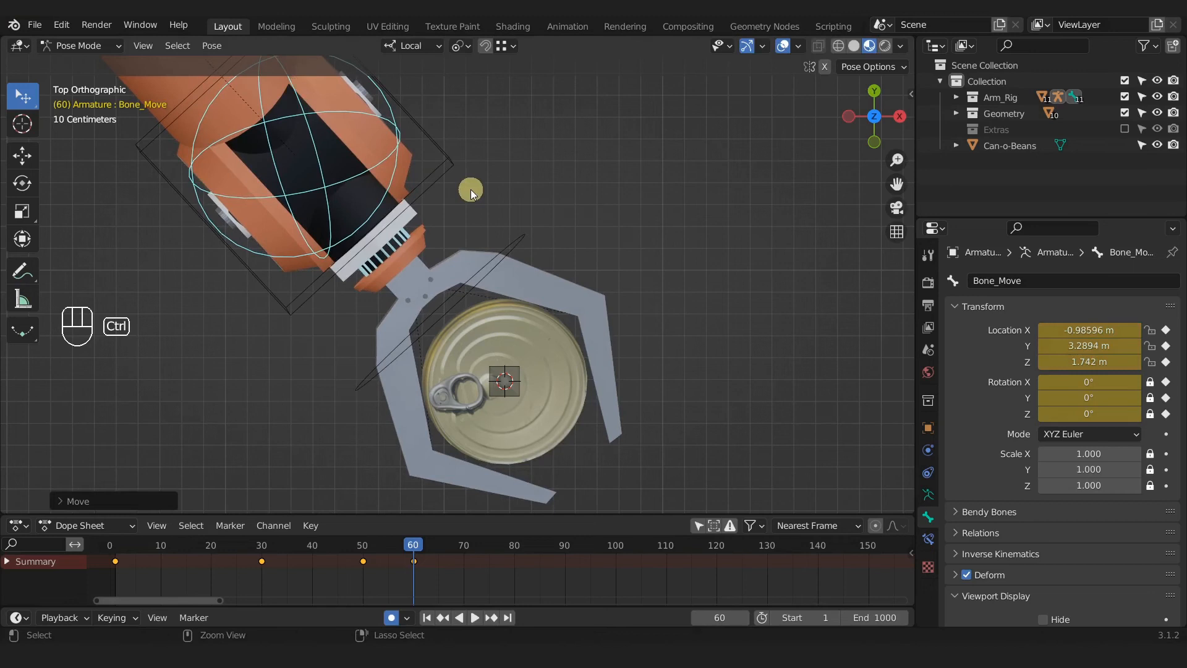
{"action": "key", "text": "ctrl+z"}
{"action": "key", "text": "ctrl+z"}
{"action": "key", "text": "ctrl+z"}
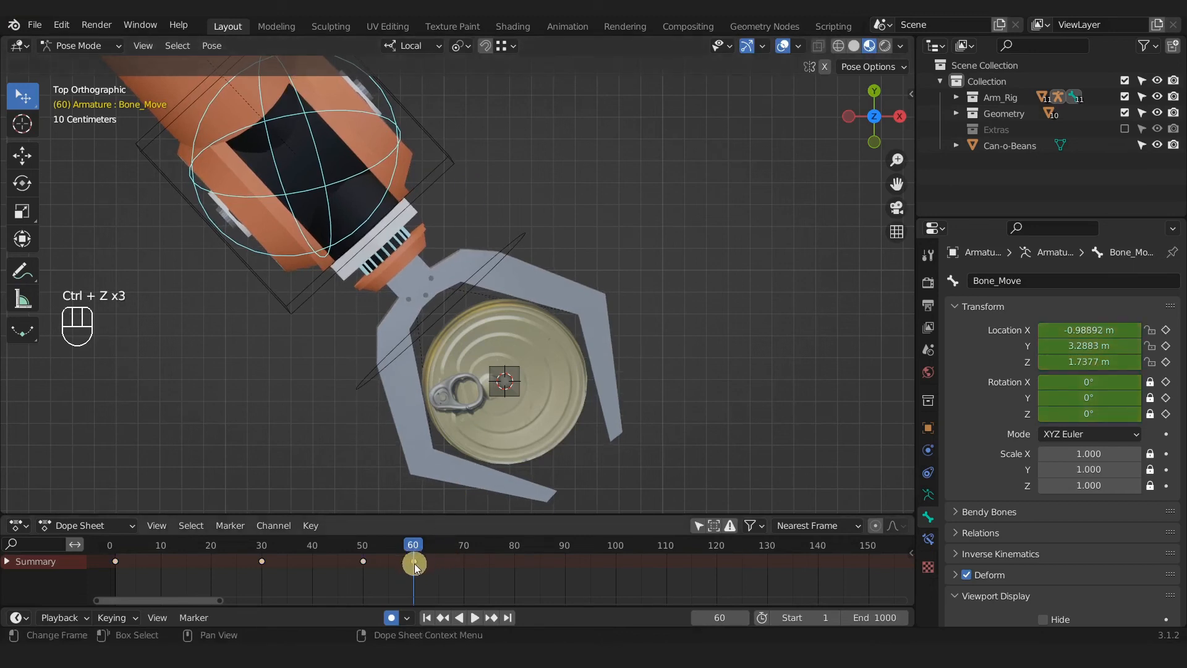
Delete the keyframe at frame 60 and close the claw again by moving Bone_Claw-C to about -0.148 m on Z.
{"action": "left_click", "coordinate": [362, 561]}
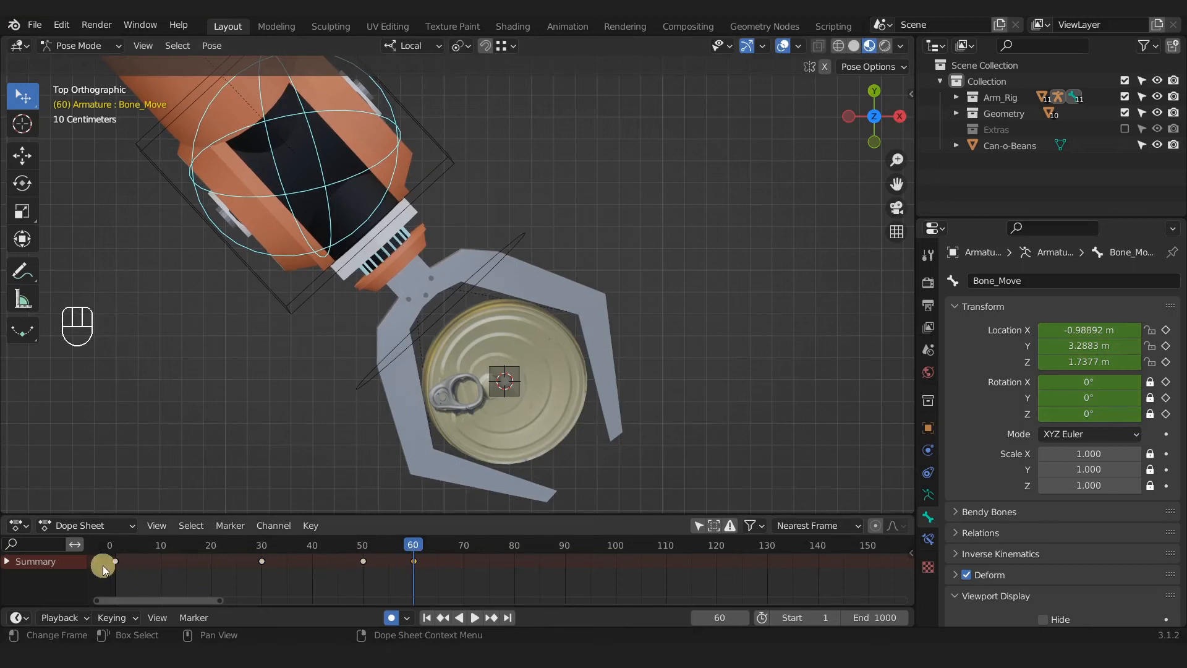
{"action": "key", "text": "x"}
{"action": "left_click", "coordinate": [432, 579]}
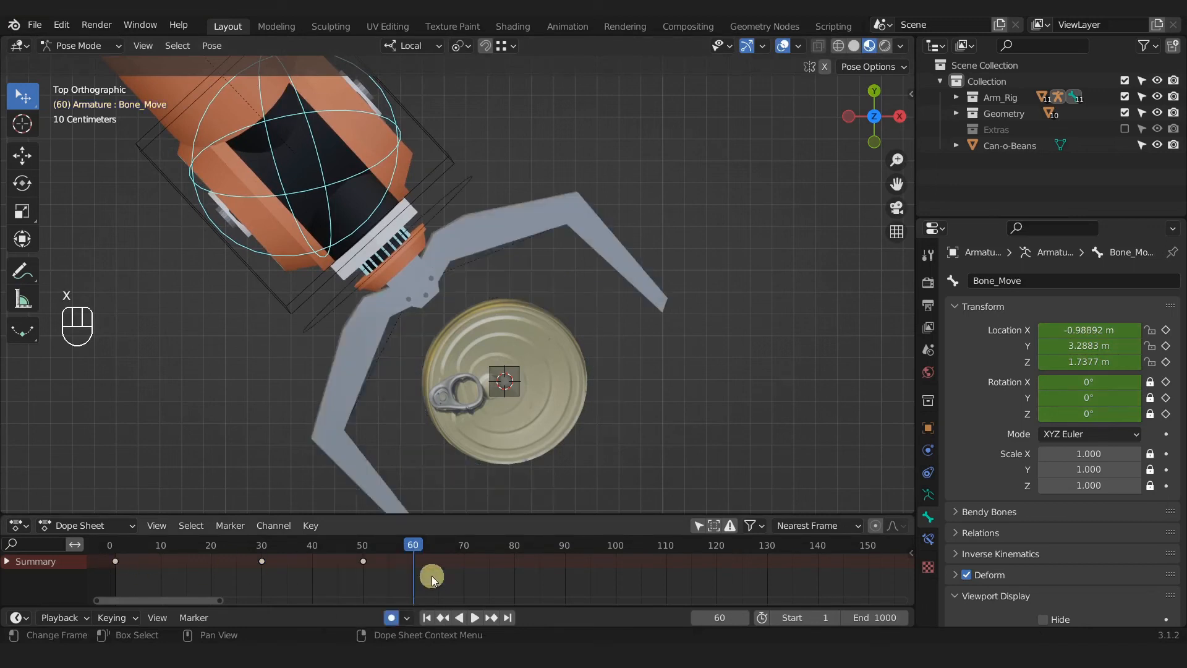
{"action": "left_click_drag", "start_coordinate": [419, 219], "coordinate": [470, 281]}
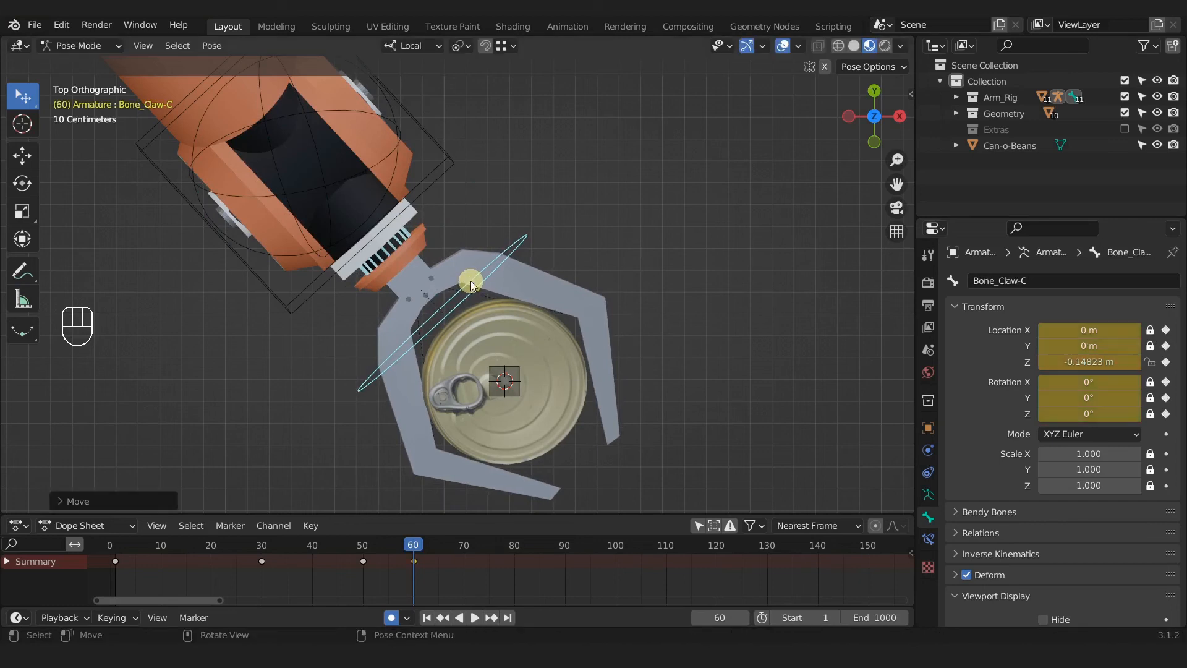
At frame 50, move Bone_Move to about X -0.972, Y 3.273, Z 1.709 m and check the claw's fit around the can at frame 60.
{"action": "left_click_drag", "start_coordinate": [418, 551], "coordinate": [362, 550]}
{"action": "left_click_drag", "start_coordinate": [322, 175], "coordinate": [266, 117]}
{"action": "left_click_drag", "start_coordinate": [373, 551], "coordinate": [413, 551]}
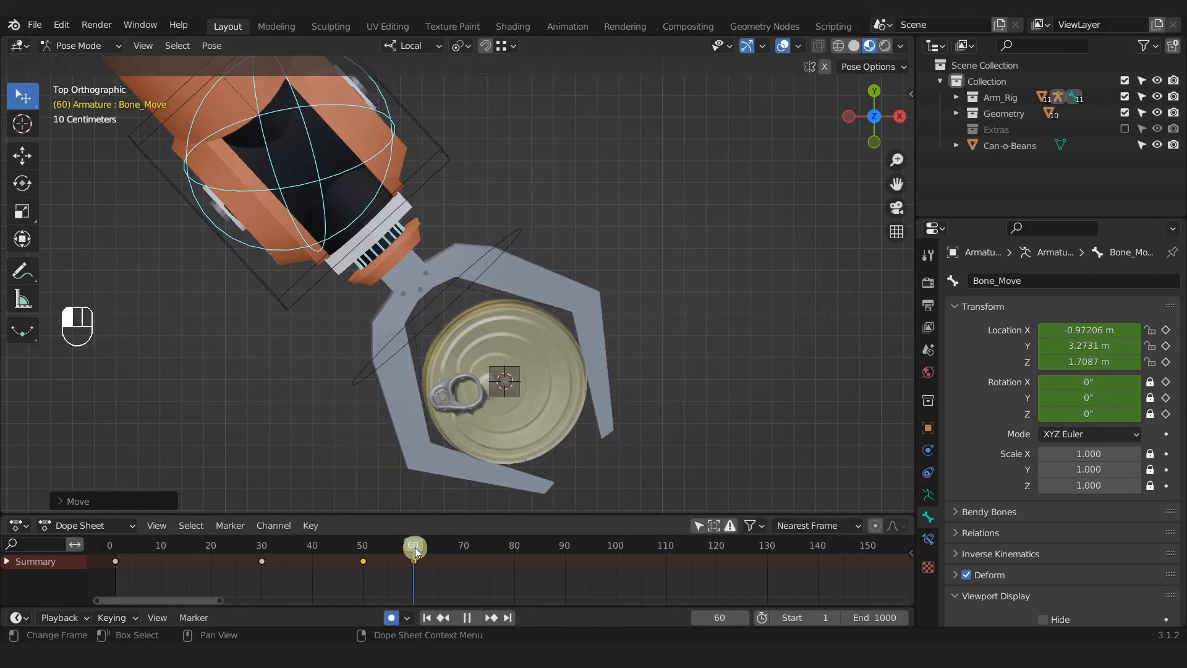
{"action": "left_click_drag", "start_coordinate": [419, 550], "coordinate": [419, 551]}
{"action": "middle_click_drag", "start_coordinate": [549, 251], "coordinate": [539, 311]}
{"action": "left_click_drag", "start_coordinate": [419, 547], "coordinate": [414, 545]}
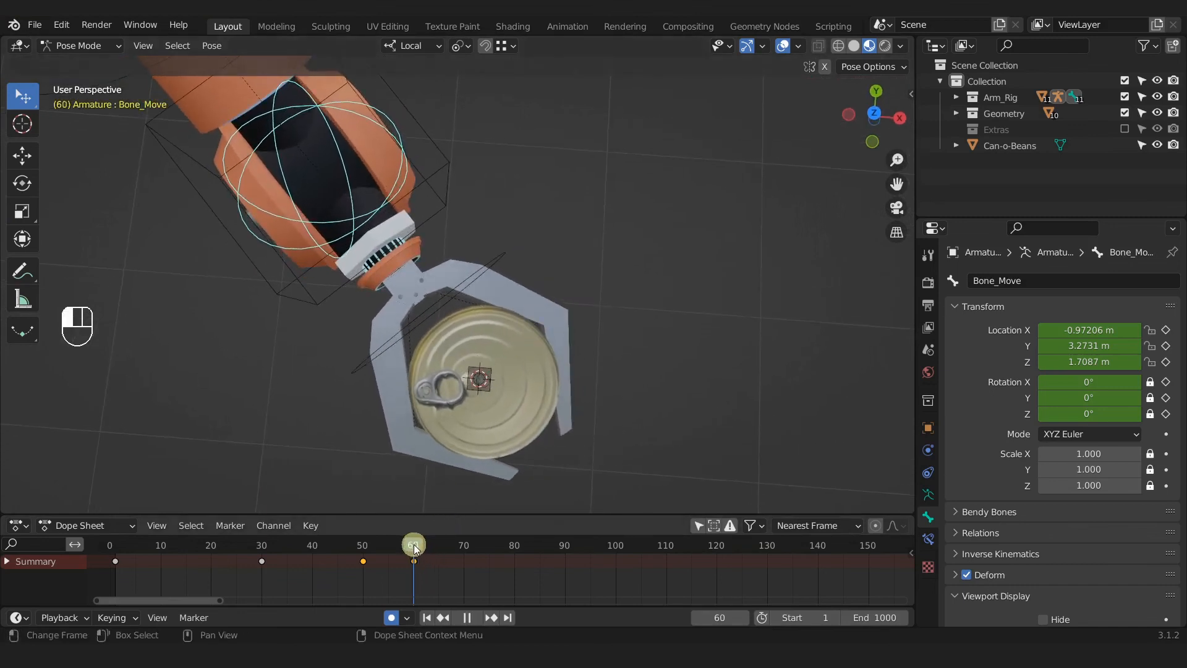
Fine-tune the grip at frame 60 by moving Bone_Claw-C to about -0.138 m on Z.
{"action": "left_click", "coordinate": [429, 308]}
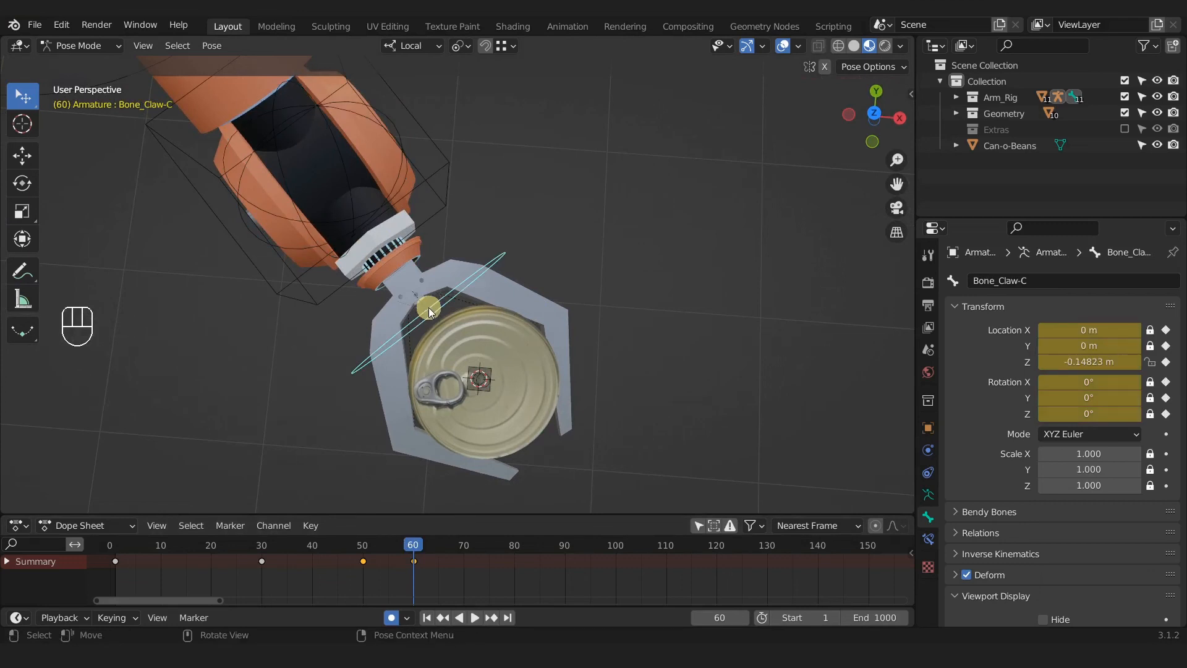
{"action": "key", "text": "KP_7"}
{"action": "left_click", "coordinate": [436, 301], "text": "shift"}
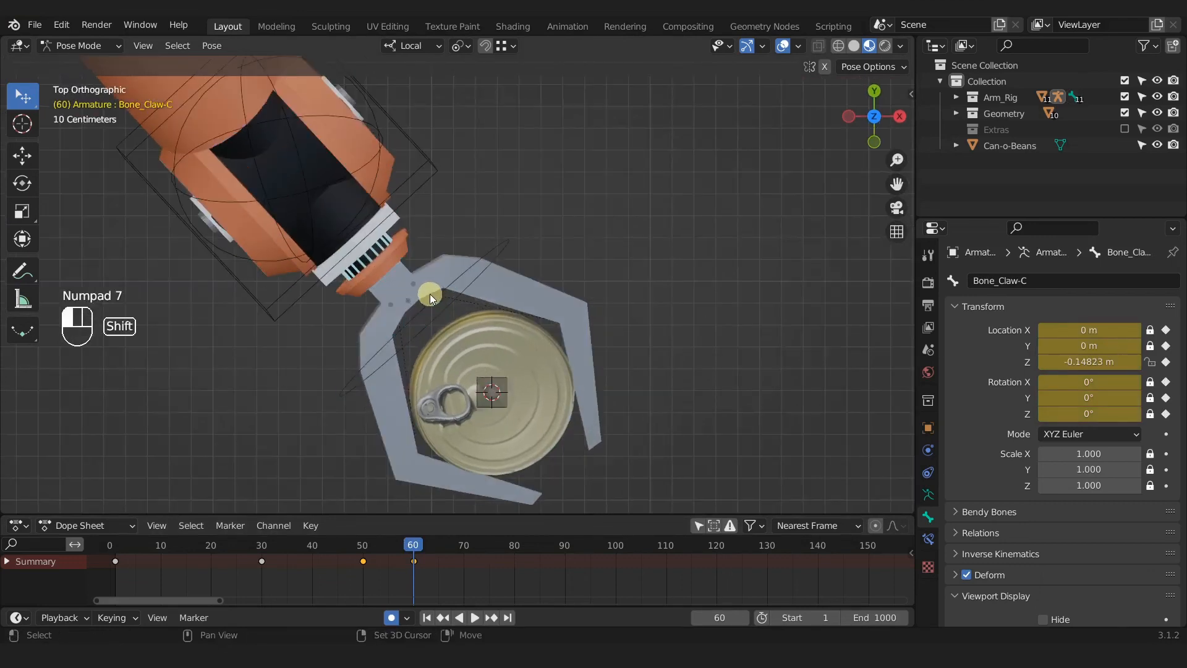
{"action": "left_click_drag", "start_coordinate": [431, 300], "coordinate": [429, 295]}
{"action": "middle_click_drag", "start_coordinate": [481, 435], "coordinate": [498, 302]}
{"action": "middle_click_drag", "start_coordinate": [403, 363], "coordinate": [409, 426]}
Play the animation repeatedly to check the timing of the arm's reach and the claw's closing.
{"action": "left_click_drag", "start_coordinate": [413, 550], "coordinate": [111, 572]}
{"action": "middle_click_drag", "start_coordinate": [336, 280], "coordinate": [362, 261], "text": "ctrl"}
{"action": "key", "text": "space"}
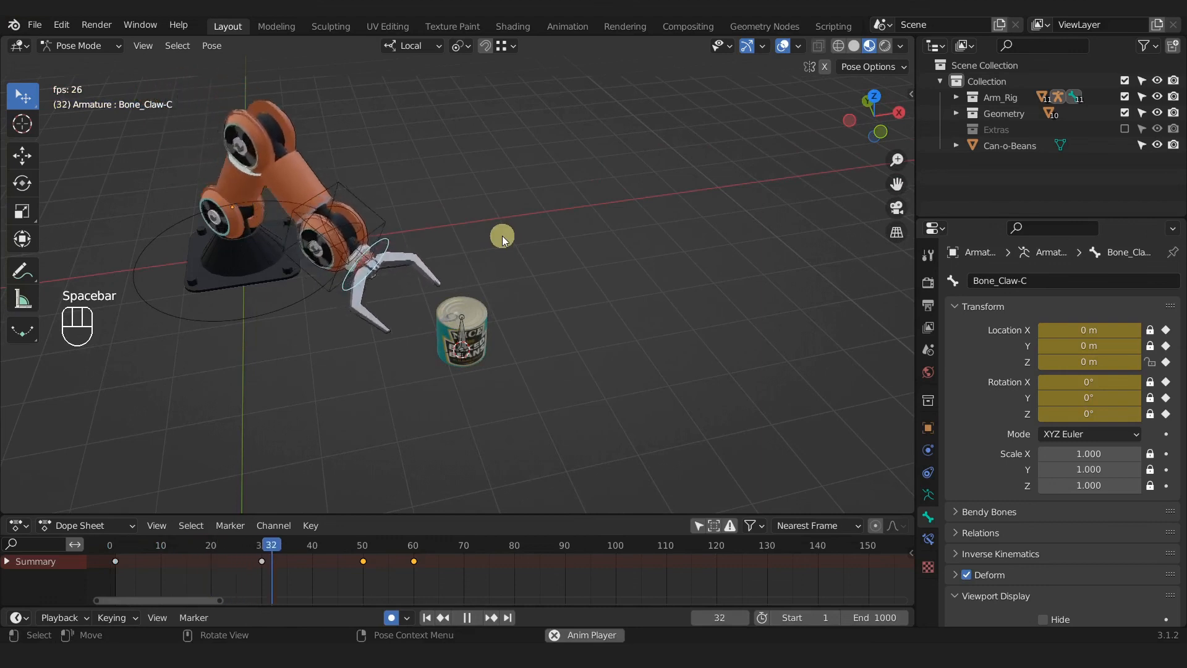
{"action": "key", "text": "space"}
{"action": "key", "text": "space"}
{"action": "key", "text": "space"}
{"action": "key", "text": "space"}
{"action": "key", "text": "space"}
{"action": "left_click_drag", "start_coordinate": [436, 548], "coordinate": [346, 566]}
{"action": "key", "text": "space"}
{"action": "key", "text": "space"}
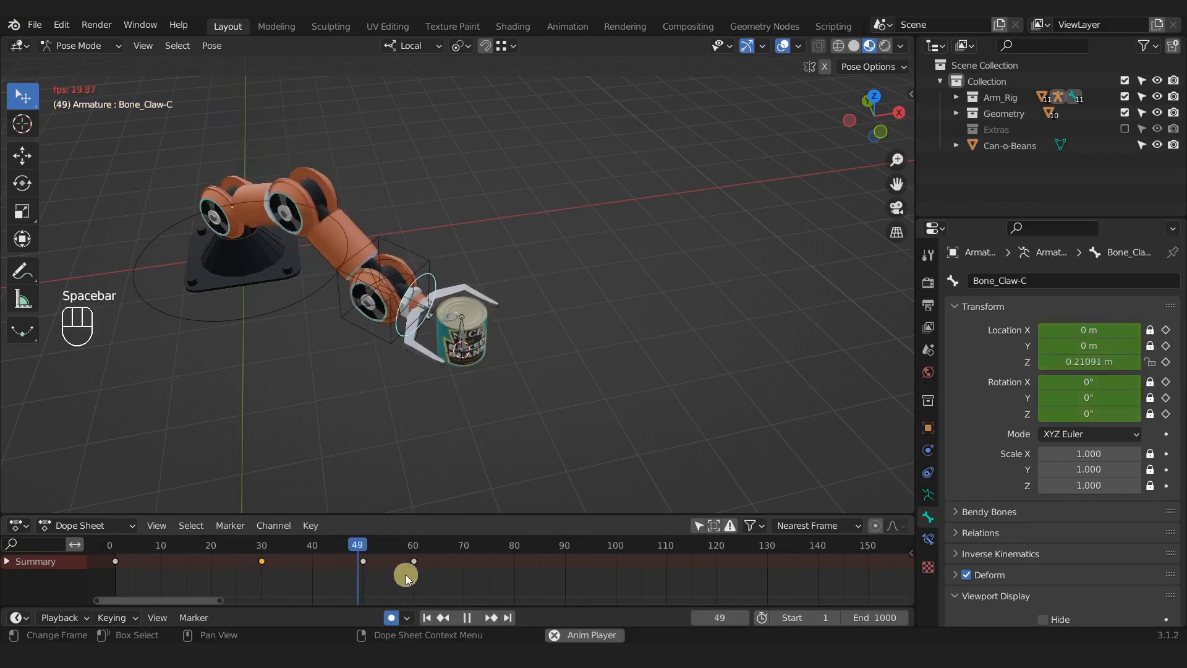
Move the claw-closing keyframe from frame 60 to frame 70.
{"action": "left_click_drag", "start_coordinate": [458, 541], "coordinate": [364, 553]}
{"action": "scroll", "coordinate": [428, 354], "scroll_direction": "up", "scroll_amount": 4}
{"action": "middle_click_drag", "start_coordinate": [429, 354], "coordinate": [451, 299], "text": "shift"}
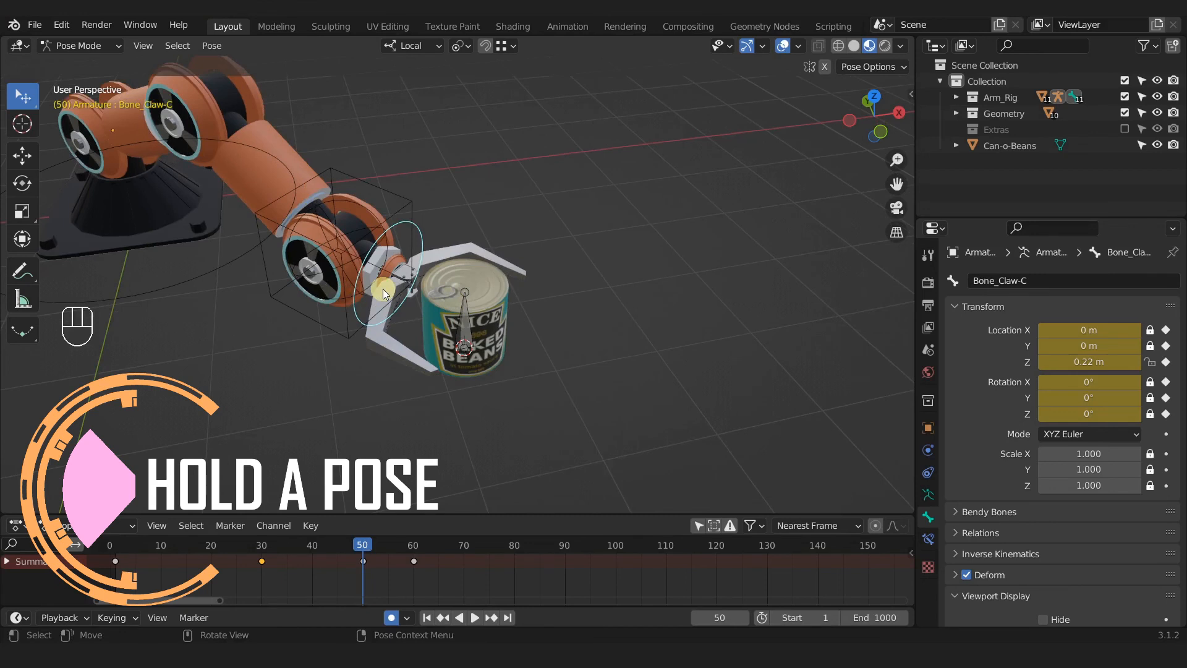
{"action": "scroll", "coordinate": [391, 551], "scroll_direction": "up", "scroll_amount": 2}
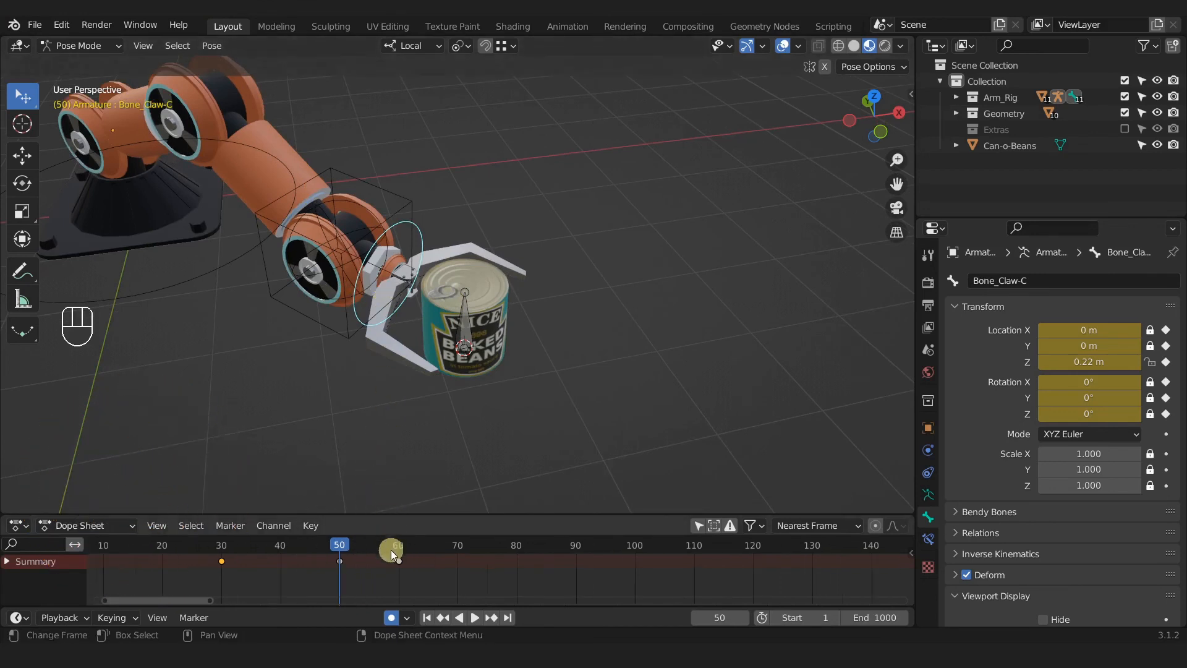
{"action": "left_click_drag", "start_coordinate": [402, 562], "coordinate": [462, 586]}
Duplicate the keyframe at frame 50 to frame 60 to hold the open-claw pose.
{"action": "left_click", "coordinate": [348, 573]}
{"action": "key", "text": "shift+d"}
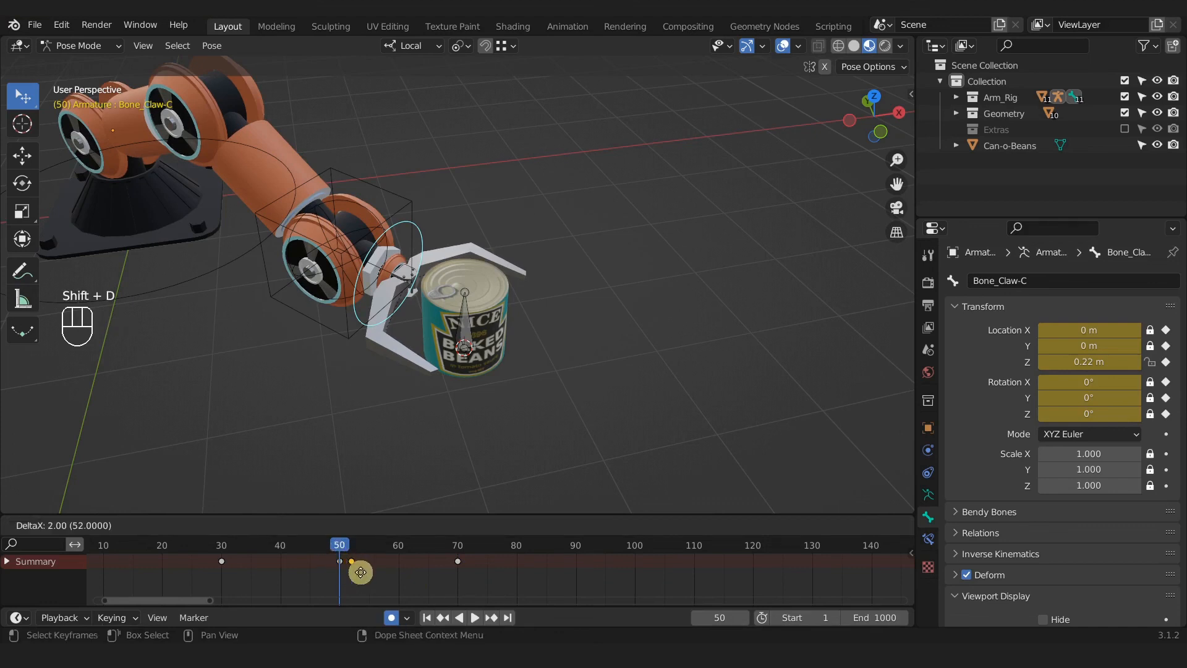
{"action": "left_click", "coordinate": [406, 574]}
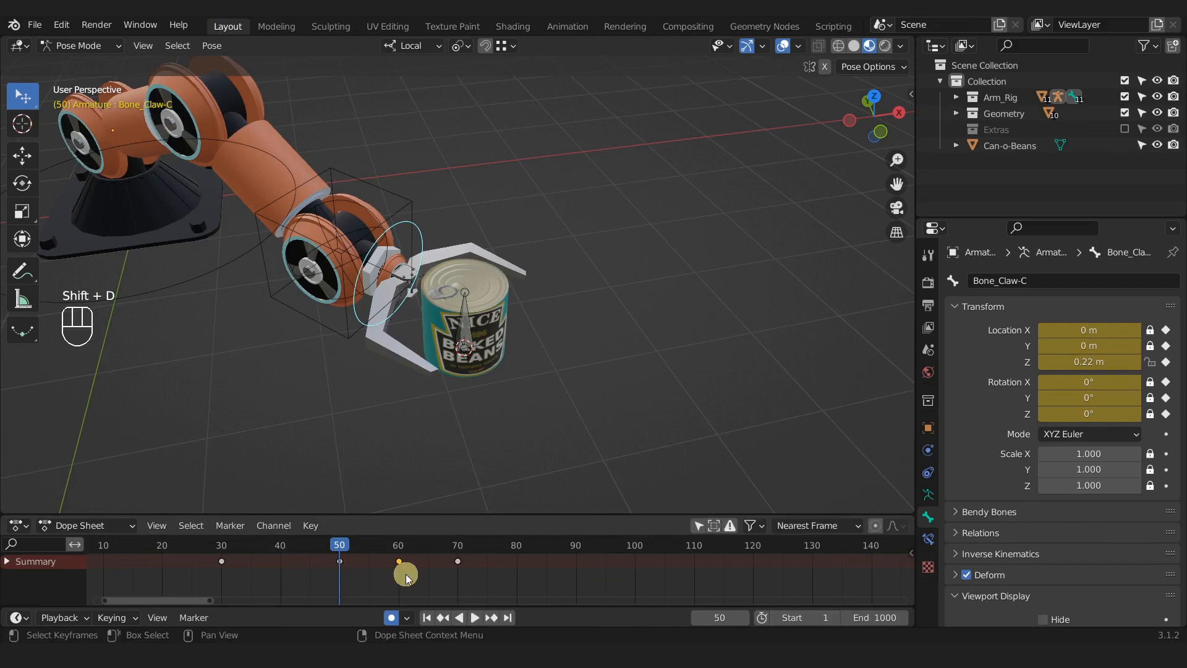
{"action": "left_click", "coordinate": [387, 273]}
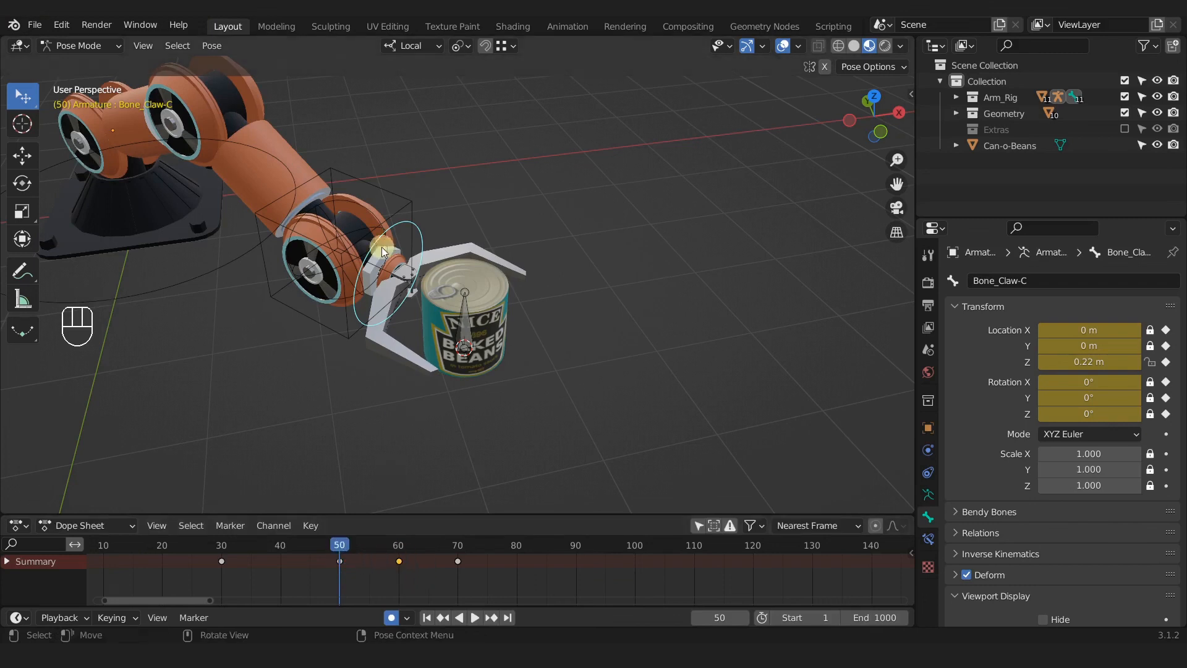
Duplicate the closed-claw keyframe at frame 70 to frame 80 to hold the grip.
{"action": "left_click_drag", "start_coordinate": [342, 543], "coordinate": [458, 545]}
{"action": "left_click", "coordinate": [445, 383]}
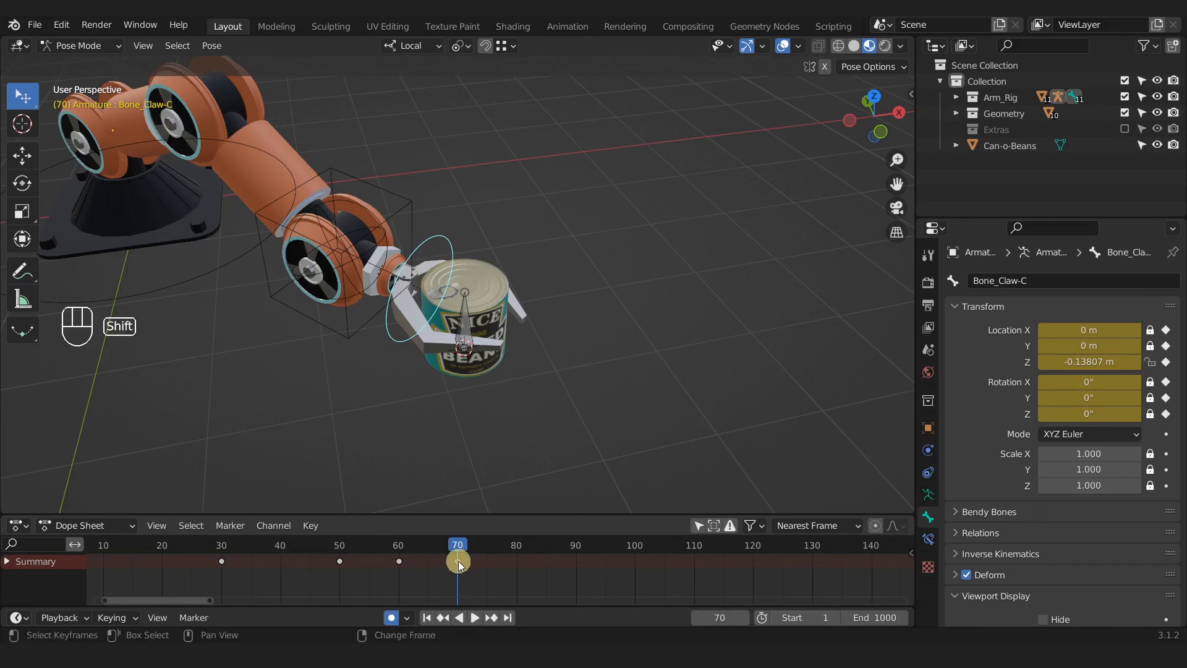
{"action": "key", "text": "shift+d"}
{"action": "left_click", "coordinate": [516, 570]}
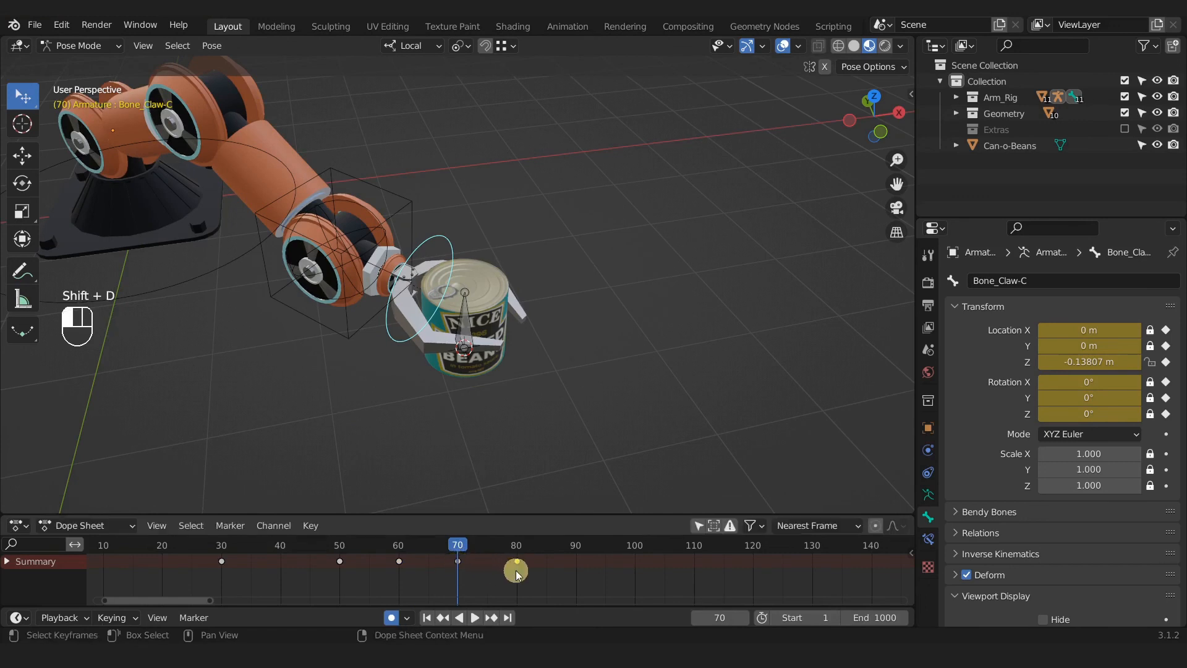
Play the animation from frame 1 to check the held poses around the can.
{"action": "left_click_drag", "start_coordinate": [458, 546], "coordinate": [179, 548]}
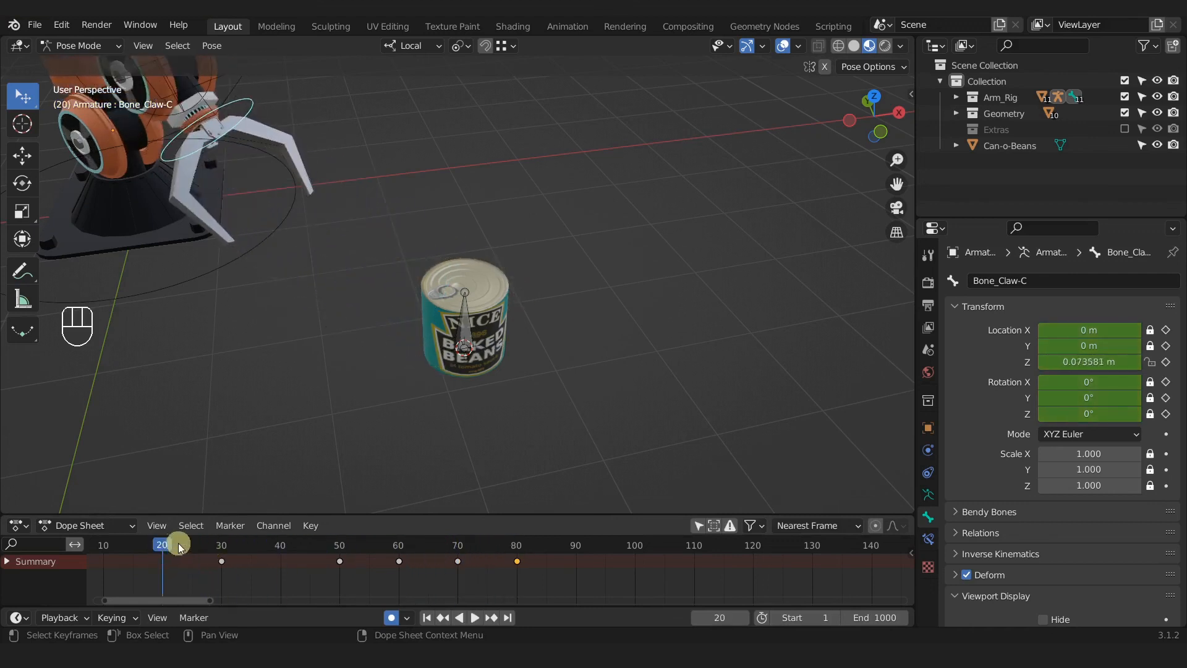
{"action": "left_click", "coordinate": [426, 617]}
{"action": "scroll", "coordinate": [390, 321], "scroll_direction": "down", "scroll_amount": 4}
{"action": "middle_click_drag", "start_coordinate": [390, 320], "coordinate": [424, 399], "text": "shift"}
{"action": "key", "text": "space"}
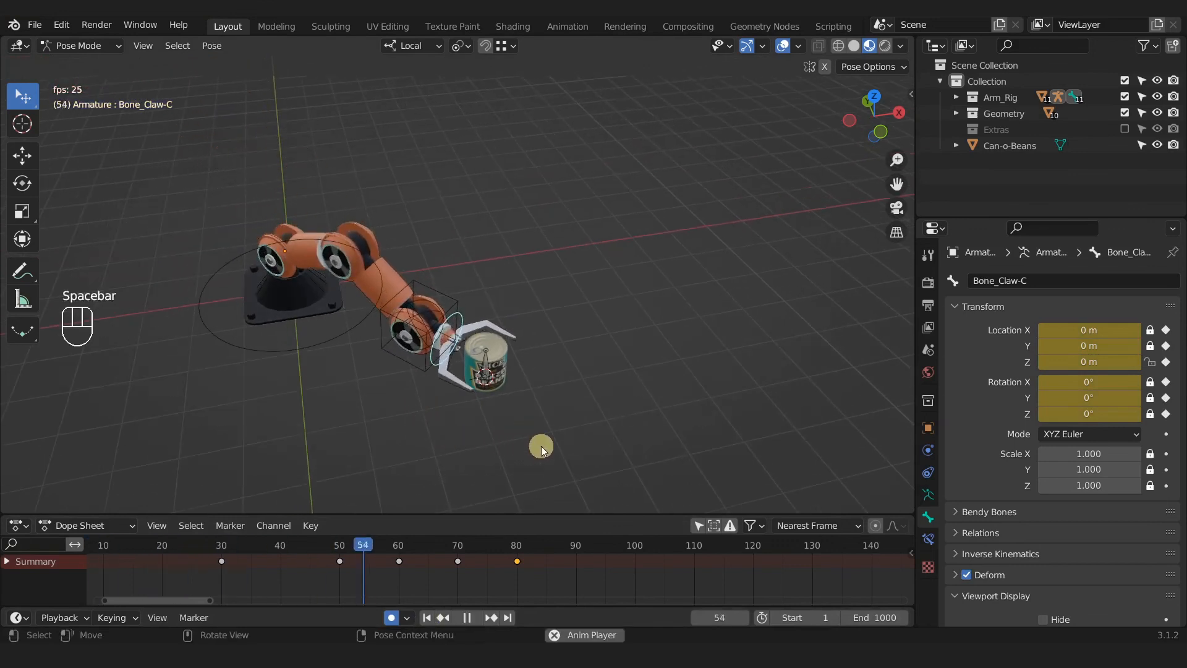
{"action": "key", "text": "space"}
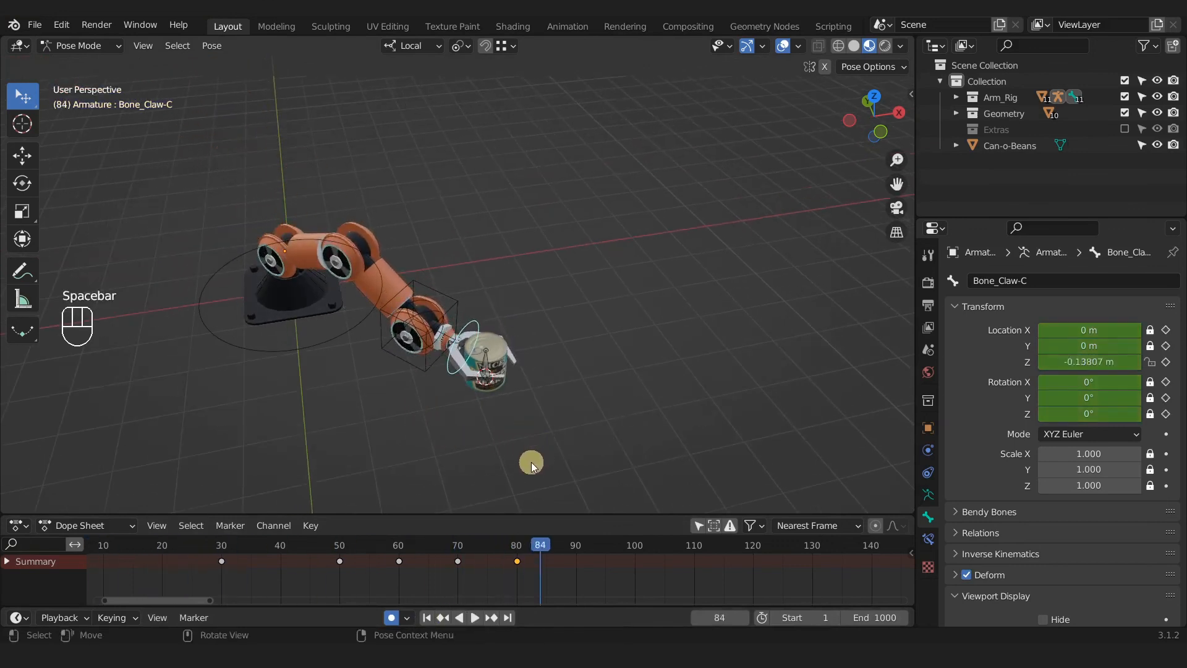
Shift the keyframes at frames 70 and 80 forward by 10 frames, and move the last one on to frame 100.
{"action": "scroll", "coordinate": [527, 459], "scroll_direction": "up", "scroll_amount": 5}
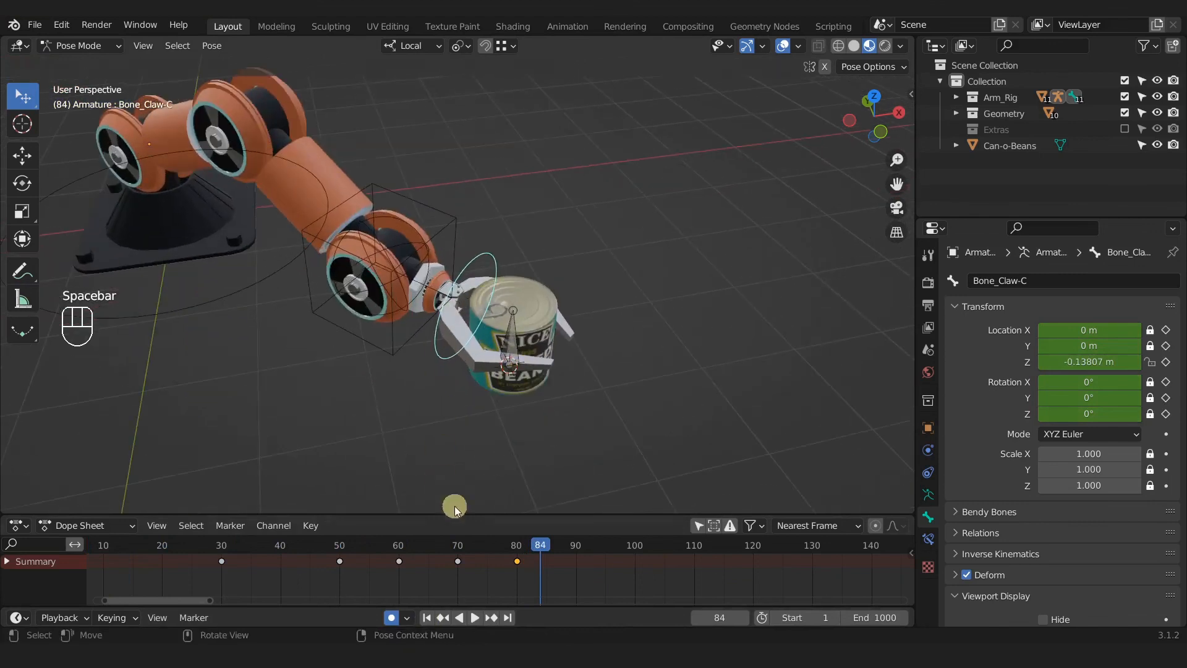
{"action": "left_click_drag", "start_coordinate": [540, 545], "coordinate": [453, 578]}
{"action": "key", "text": "b"}
{"action": "left_click_drag", "start_coordinate": [546, 574], "coordinate": [440, 556]}
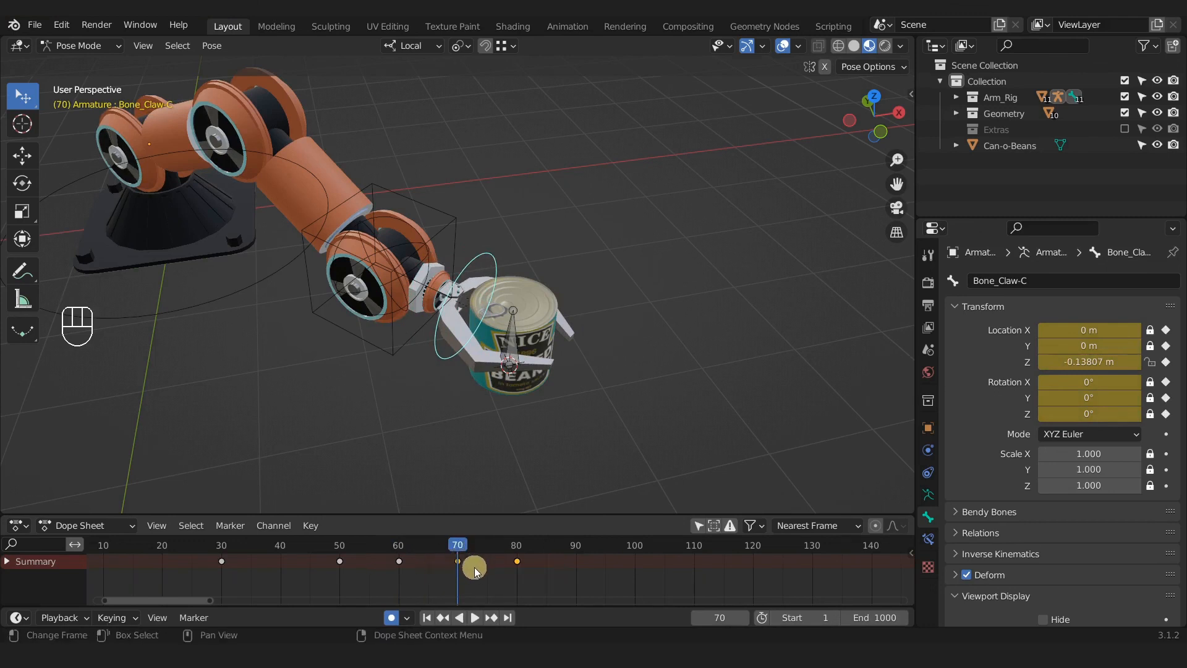
{"action": "key", "text": "g"}
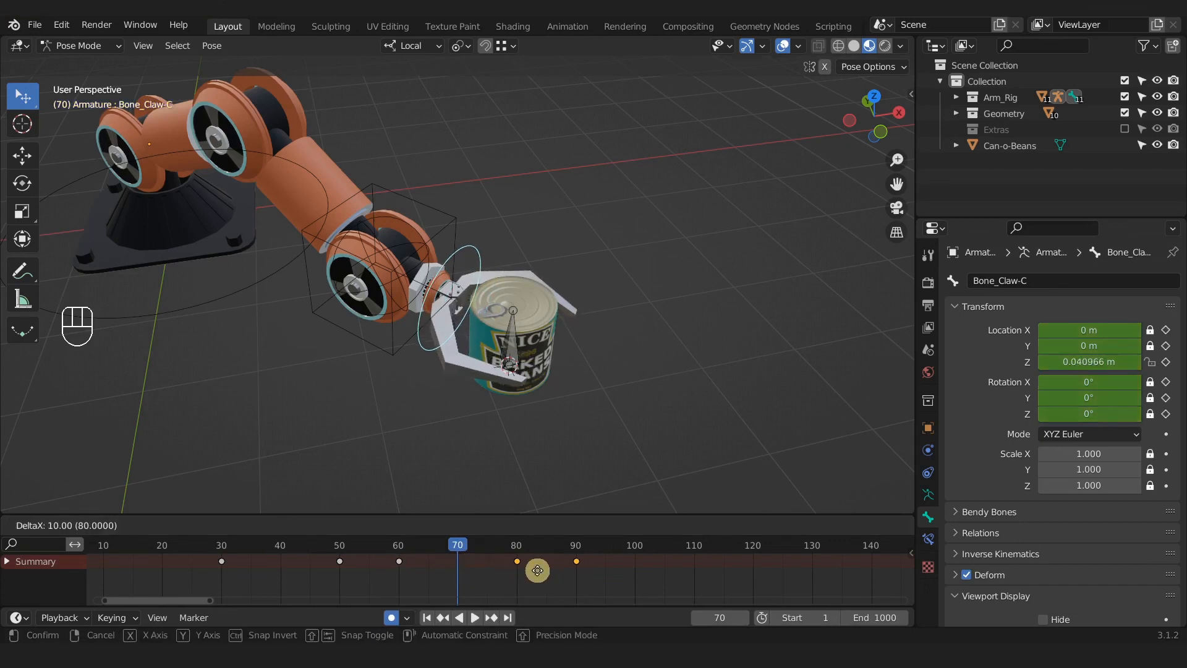
{"action": "left_click", "coordinate": [537, 570]}
{"action": "left_click_drag", "start_coordinate": [576, 561], "coordinate": [637, 564]}
{"action": "right_click", "coordinate": [589, 562]}
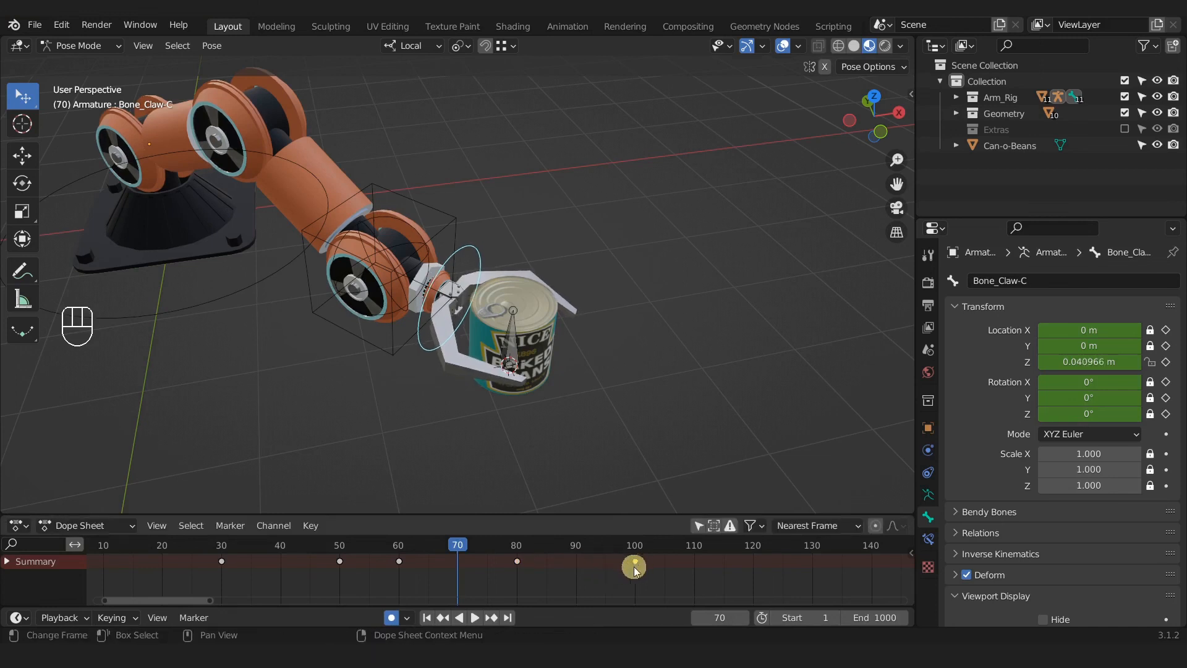
Scrub back through the approach and play the animation from frame 1 to check the timing of the claw's grip.
{"action": "left_click_drag", "start_coordinate": [461, 546], "coordinate": [310, 549]}
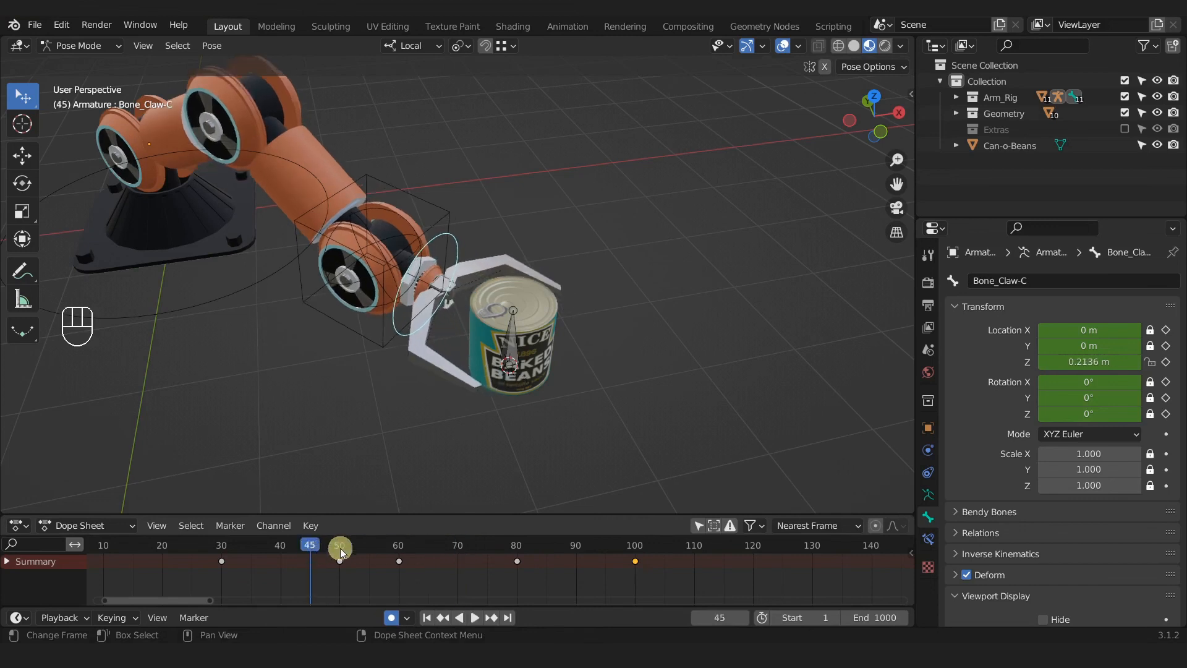
{"action": "scroll", "coordinate": [342, 559], "scroll_direction": "down", "scroll_amount": 6}
{"action": "left_click", "coordinate": [427, 617]}
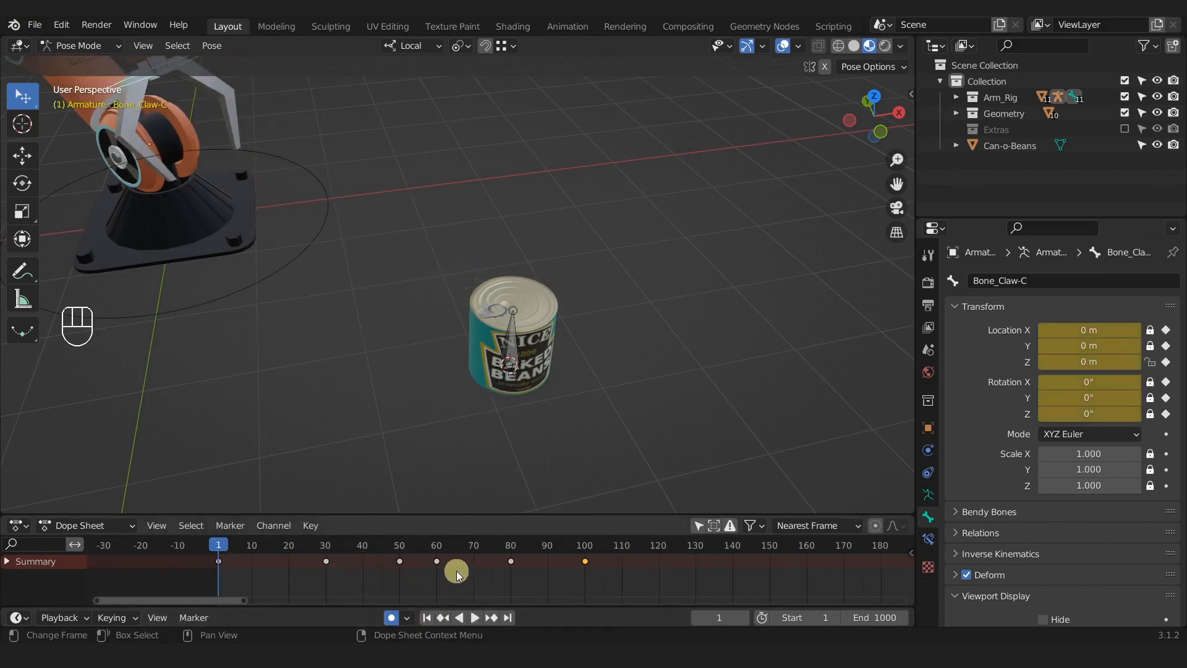
{"action": "key", "text": "space"}
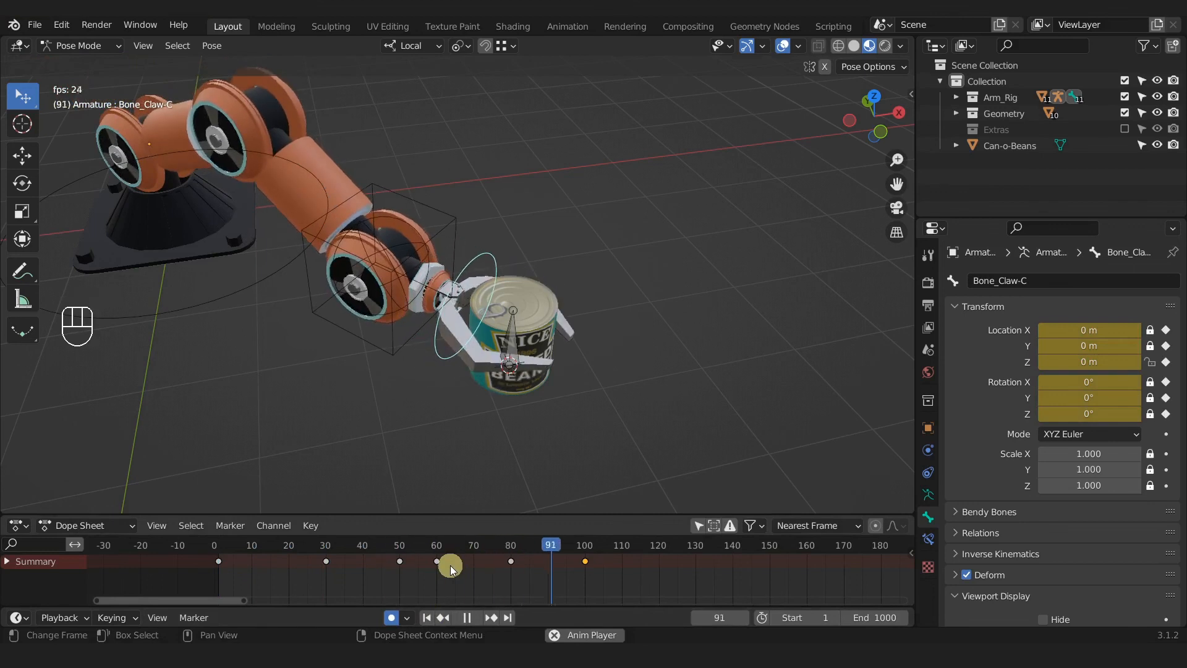
{"action": "key", "text": "space"}
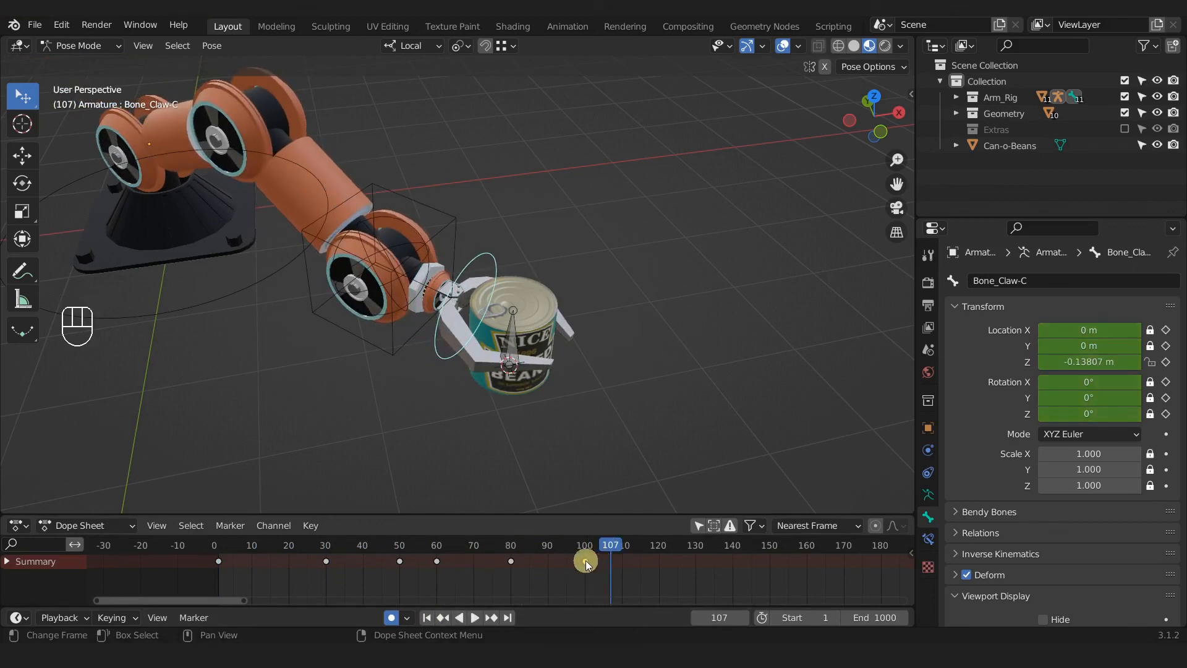
Move the last closed-claw keyframe to frame 90 and replay the grip from about frame 49.
{"action": "left_click_drag", "start_coordinate": [583, 563], "coordinate": [408, 558]}
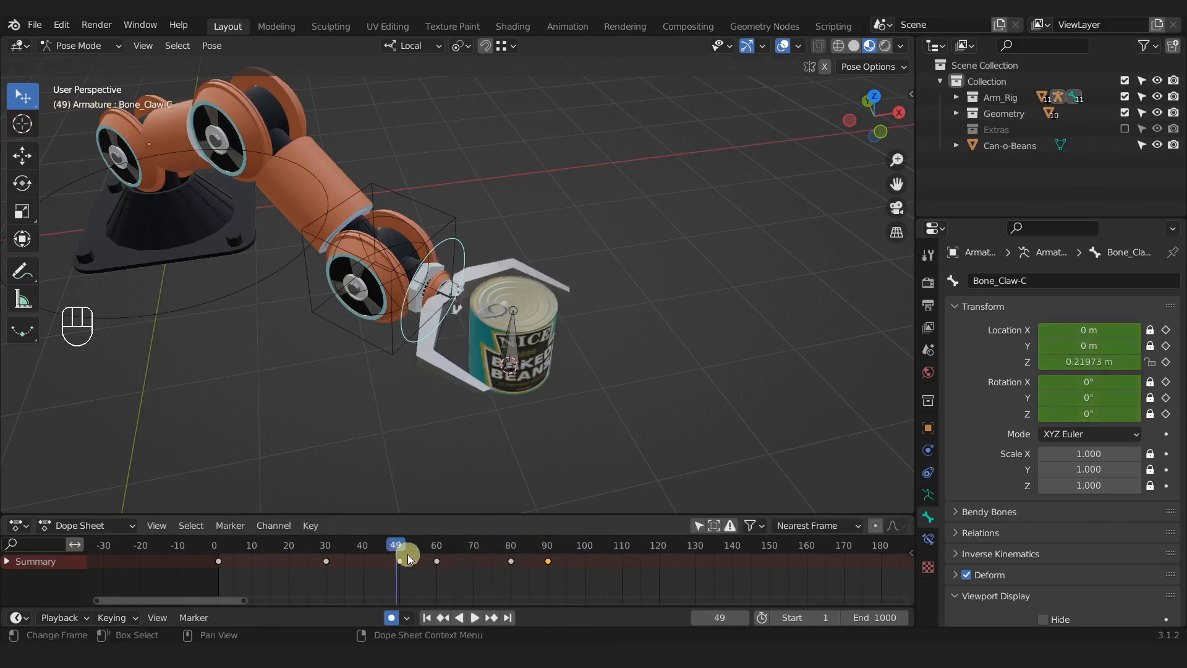
{"action": "key", "text": "space"}
{"action": "key", "text": "space"}
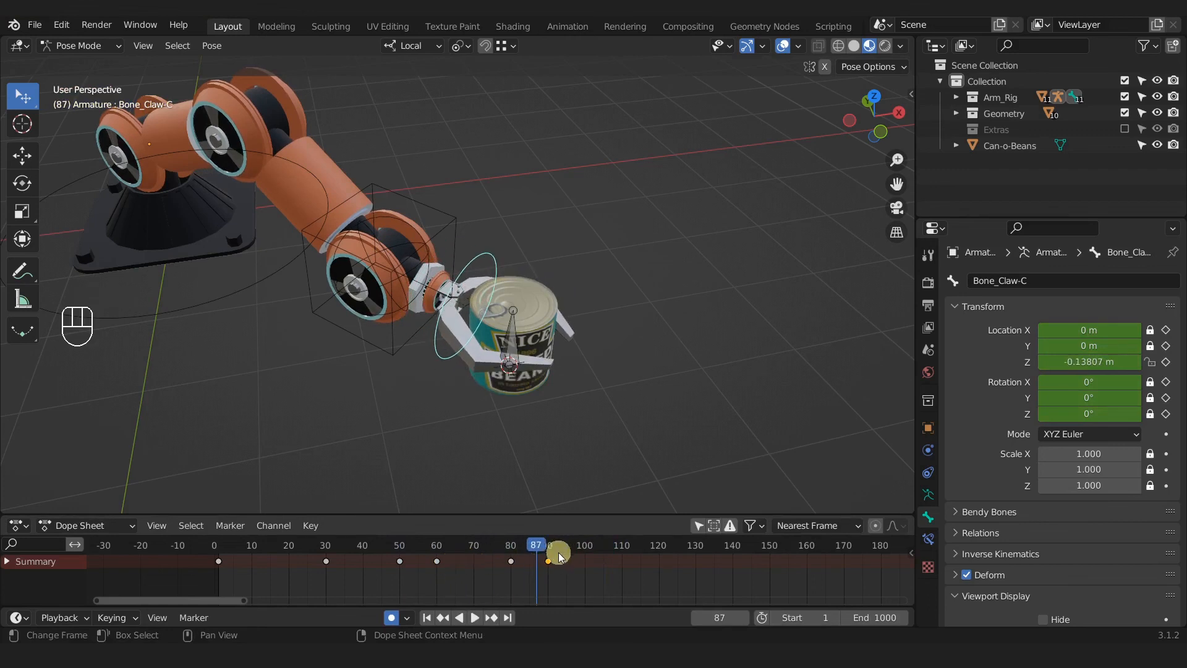
Set the current frame to 90, where the claw holds the can, and save the file.
{"action": "left_click_drag", "start_coordinate": [558, 552], "coordinate": [547, 545]}
{"action": "middle_click_drag", "start_coordinate": [537, 417], "coordinate": [565, 429]}
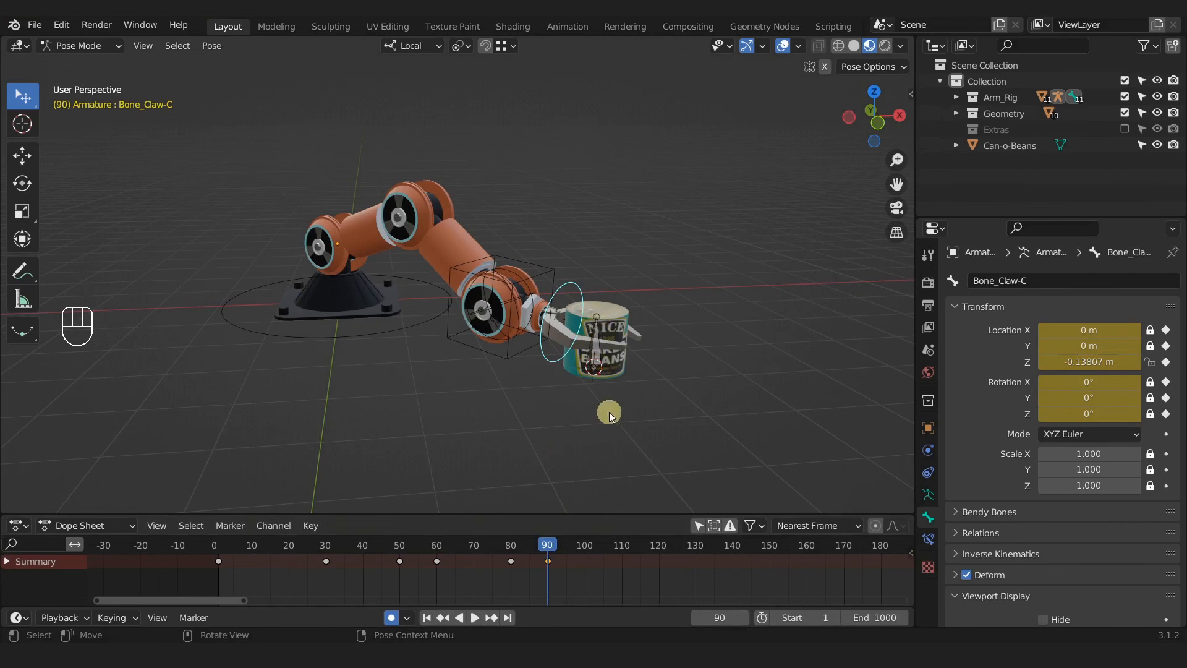
{"action": "key", "text": "ctrl+s"}
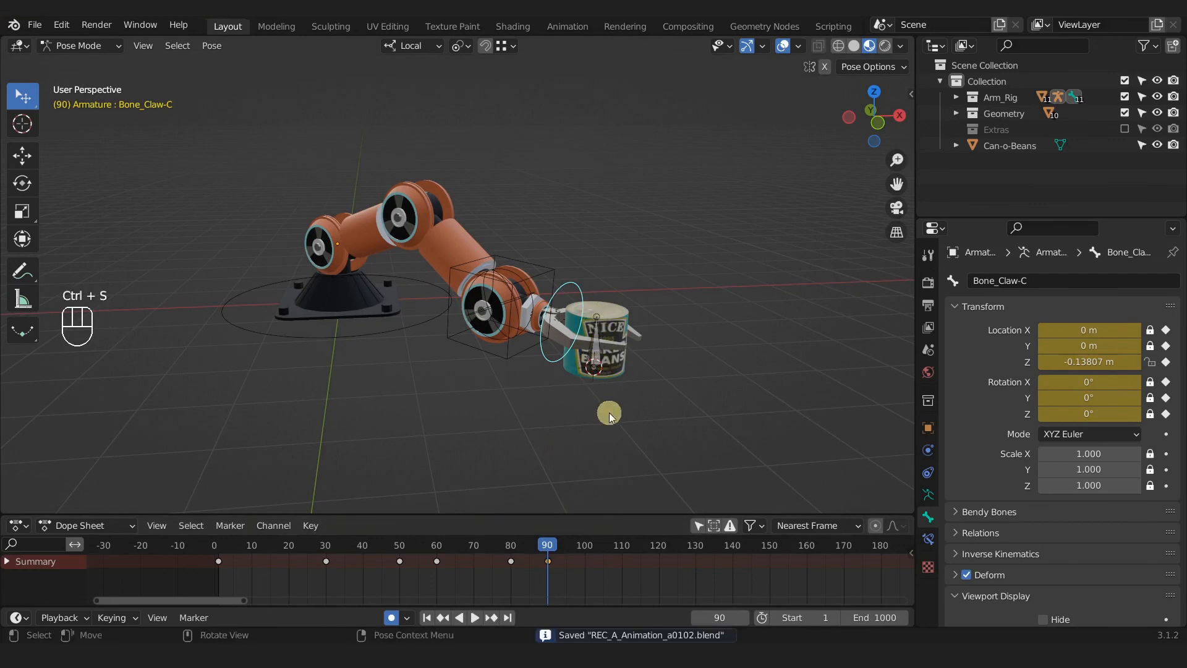
Select the can's control bone, Bone_Can, at frame 90.
{"action": "middle_click_drag", "start_coordinate": [610, 415], "coordinate": [544, 372]}
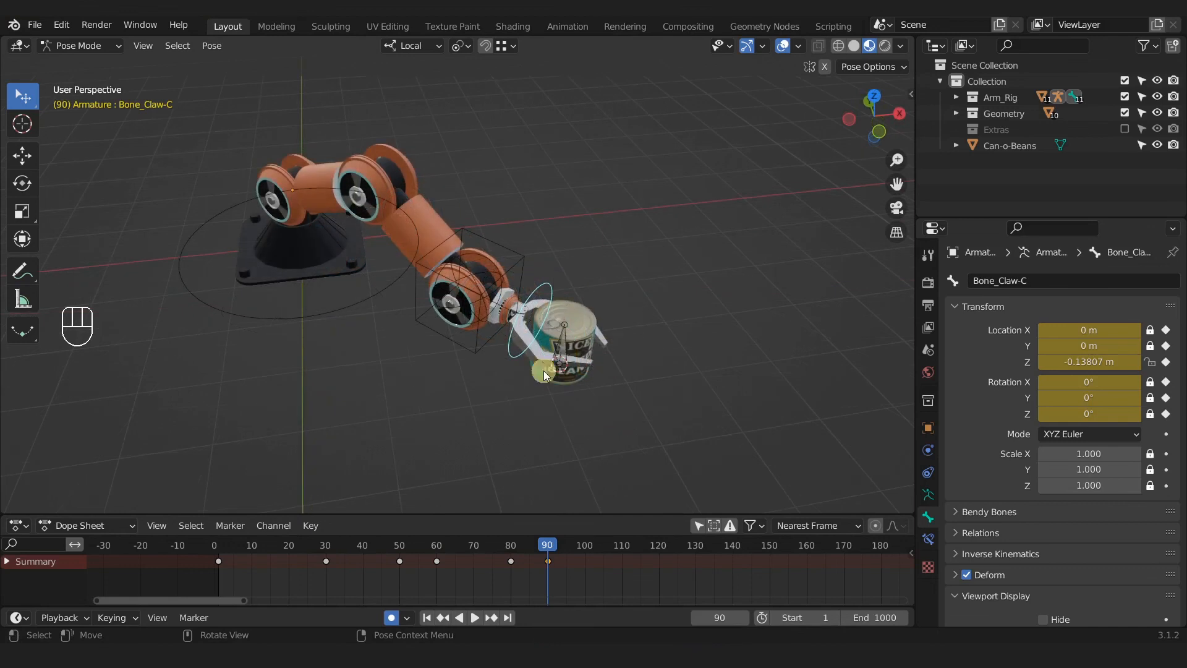
{"action": "left_click", "coordinate": [561, 340]}
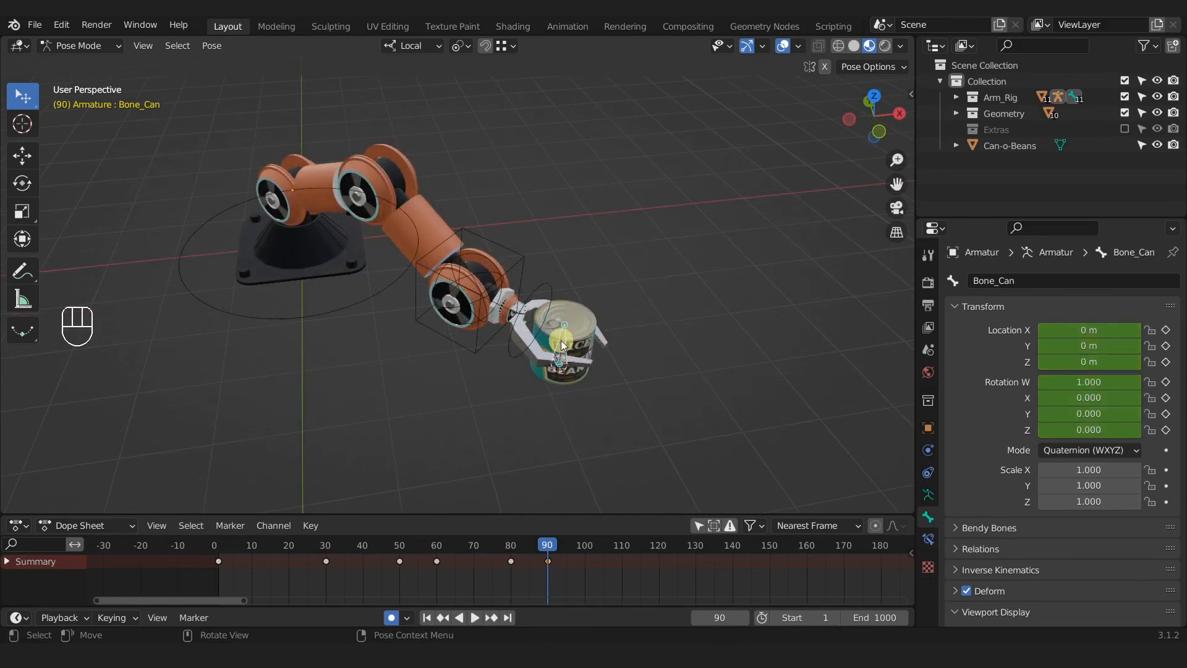